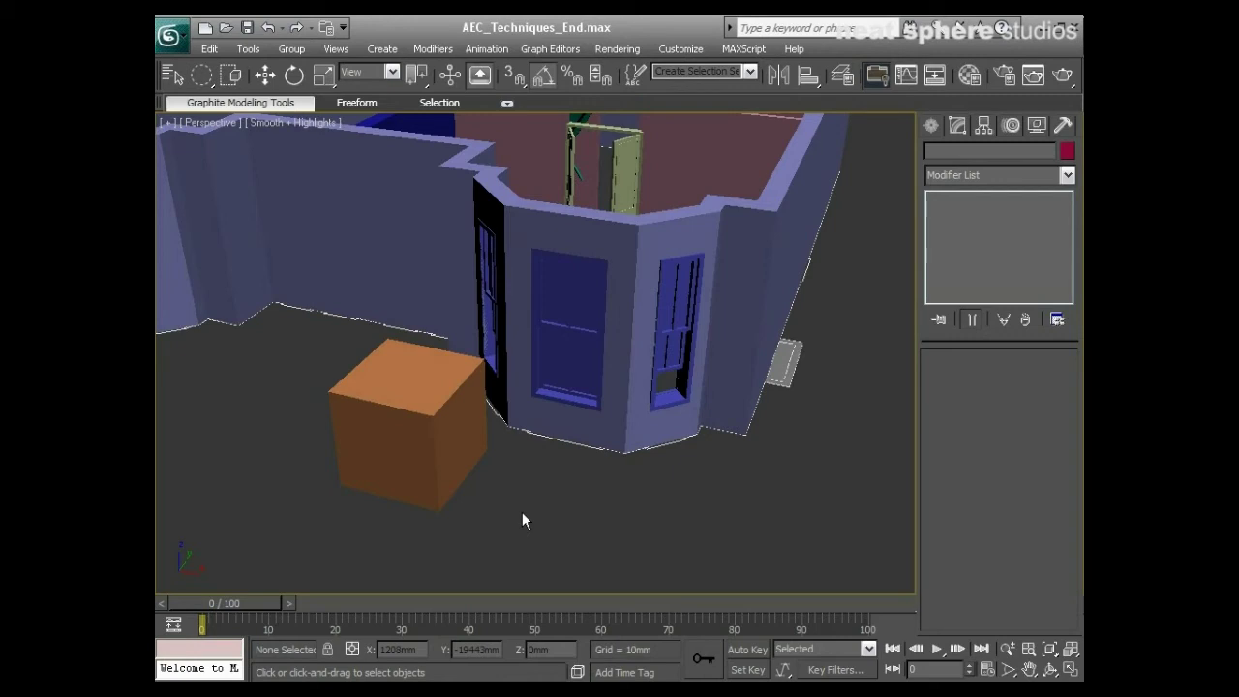
Step: Show edged faces in the Perspective viewport and isolate the orange box from the rest of the scene
left_click(567, 381)
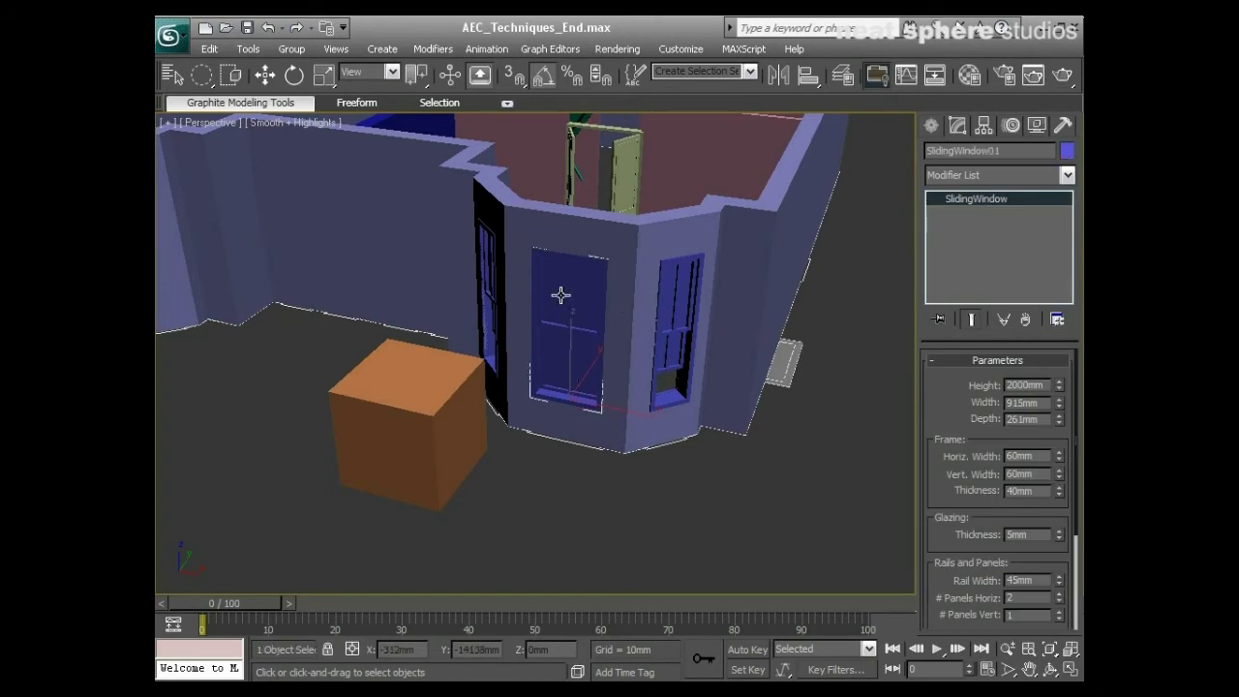
key("F4")
left_click(434, 462)
right_click(435, 462)
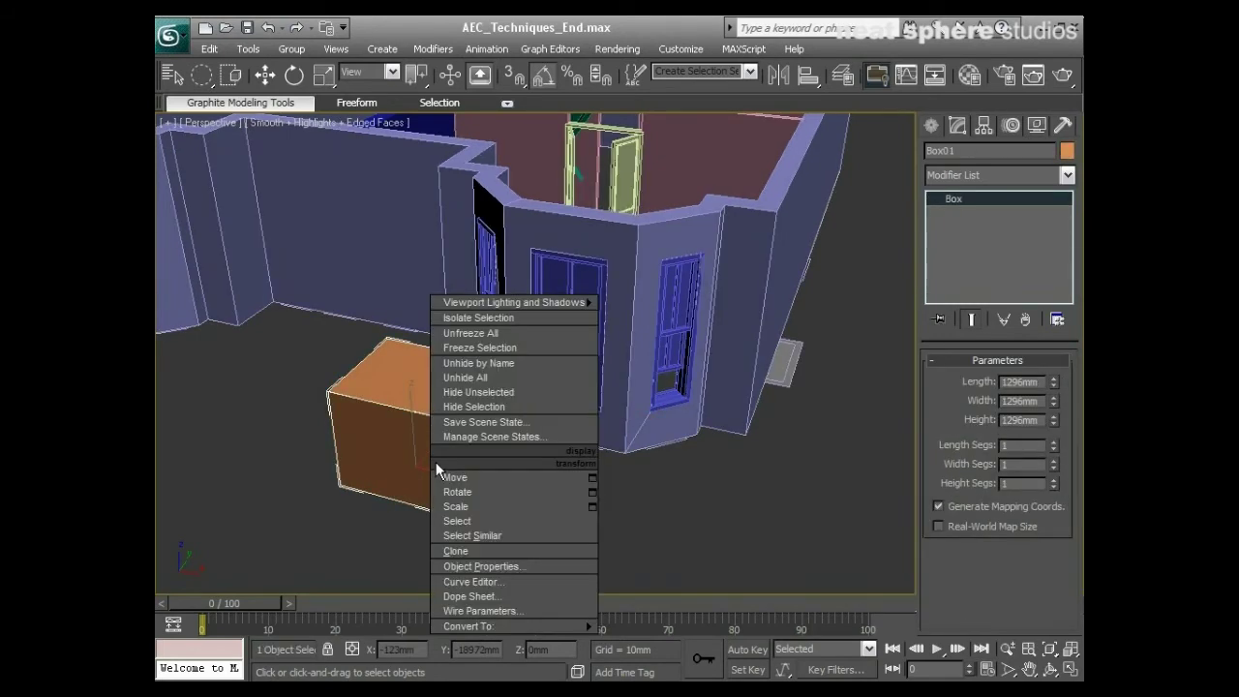
left_click(481, 320)
Step: Convert the isolated box to an Editable Poly
middle_click_drag(543, 360, 566, 339, "alt")
right_click(562, 320)
mouse_move(678, 471)
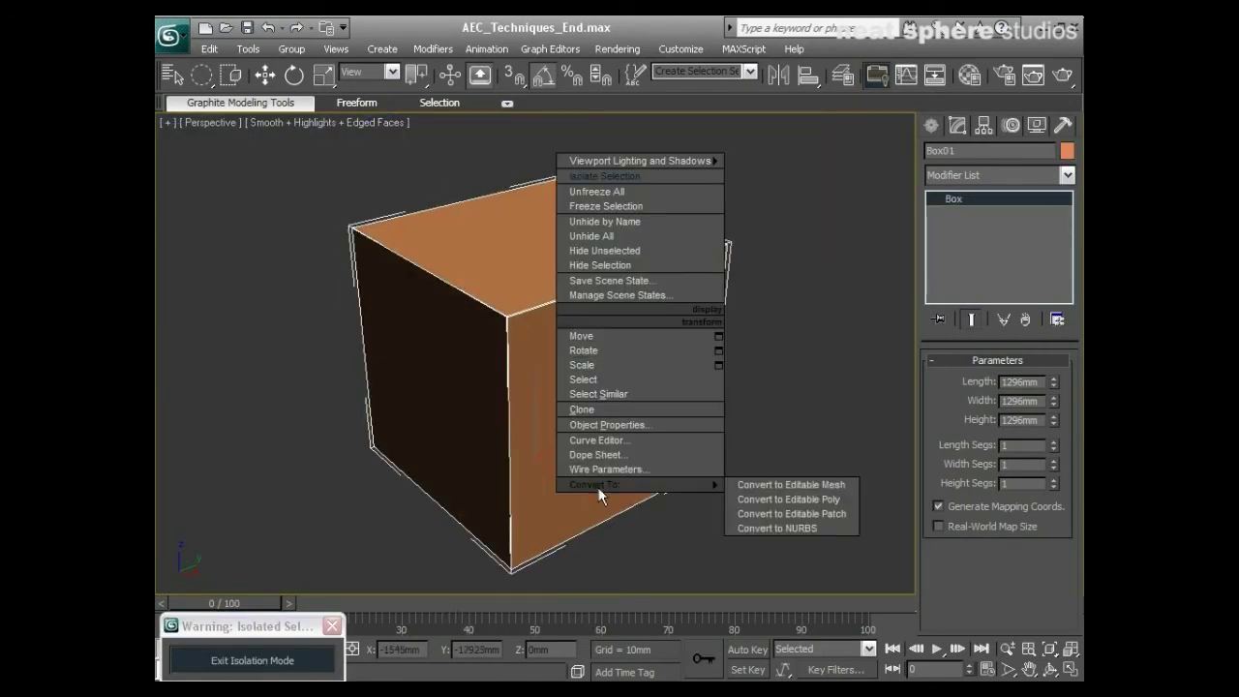
left_click(789, 500)
scroll(730, 368, "down", 2)
middle_click_drag(733, 384, 739, 452)
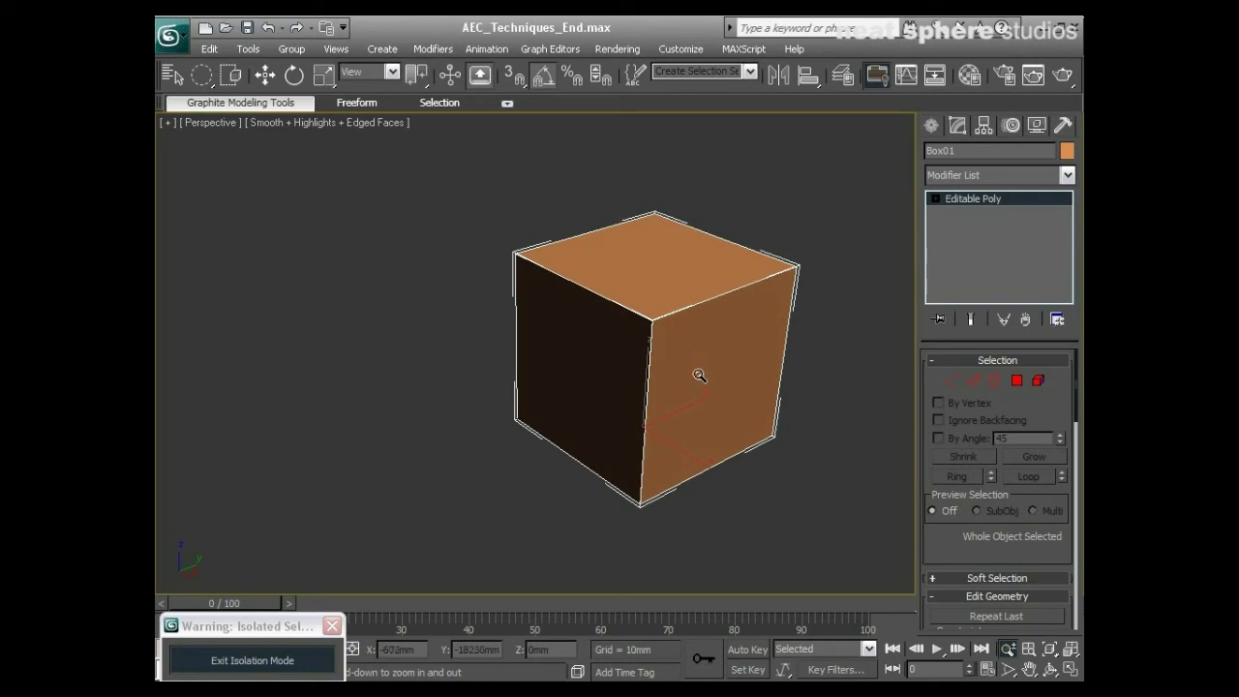
middle_click_drag(516, 358, 539, 356, "alt")
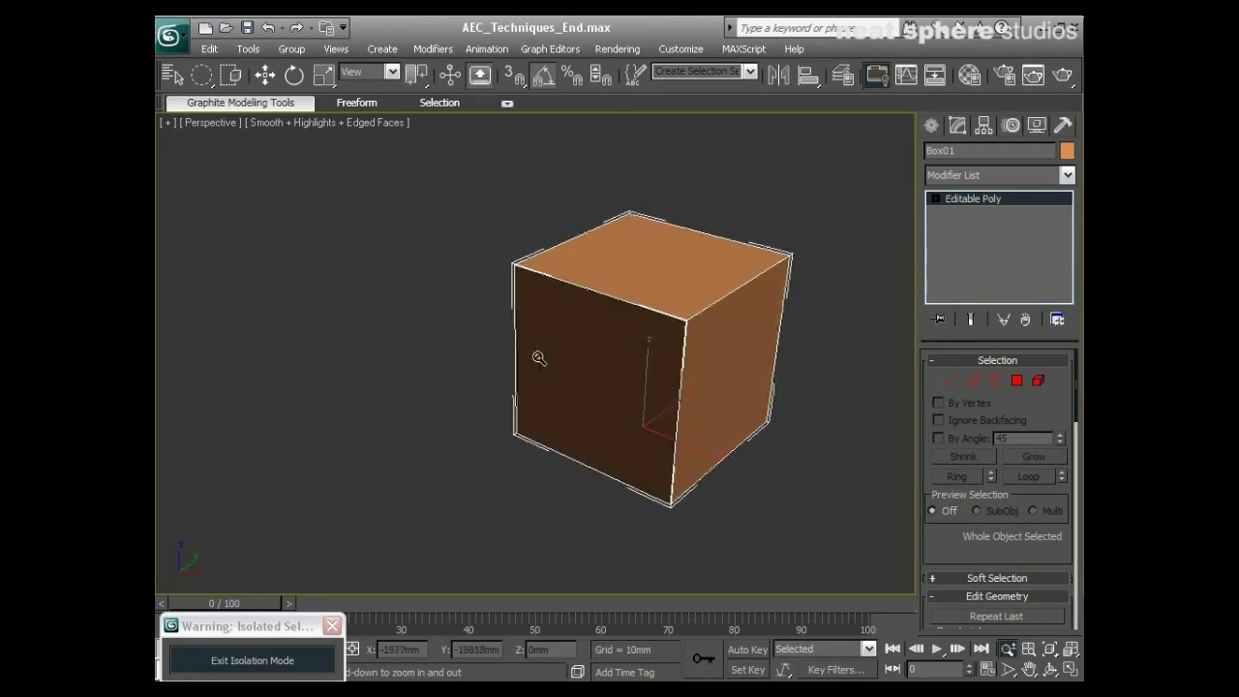
Step: Change the first Material Editor slot from Standard to a Multi/Sub-Object material, keeping the old material as a sub-material
left_click(971, 75)
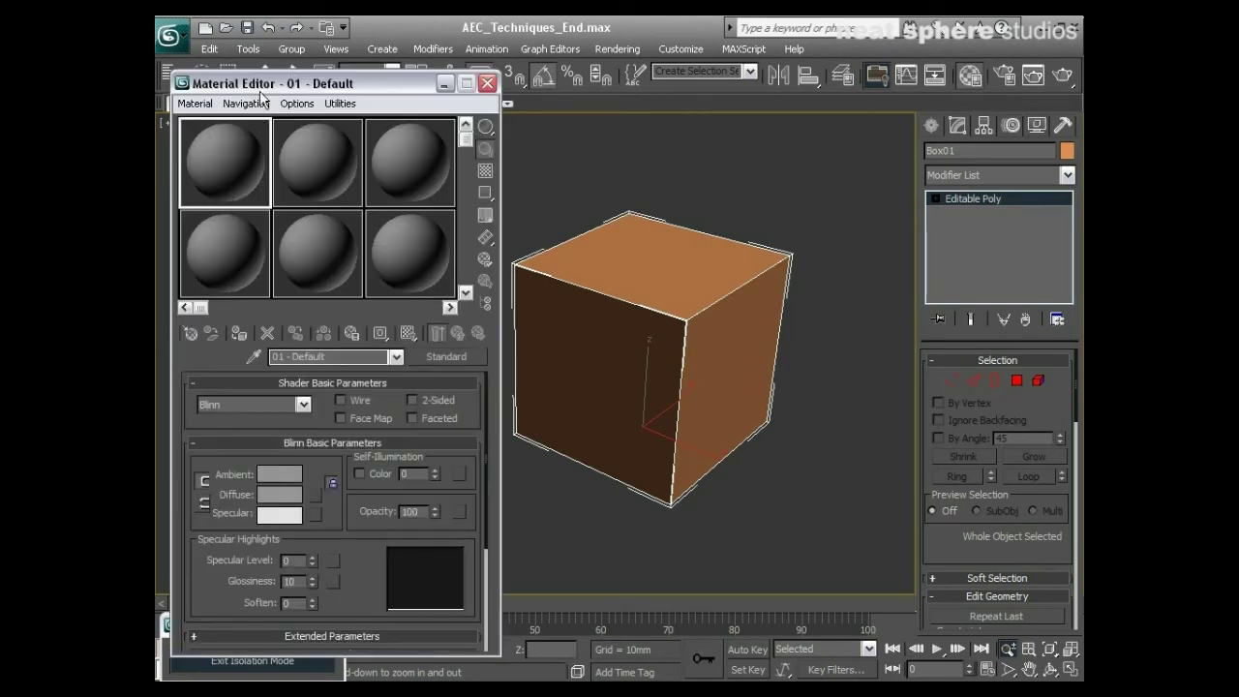
left_click_drag(257, 87, 256, 46)
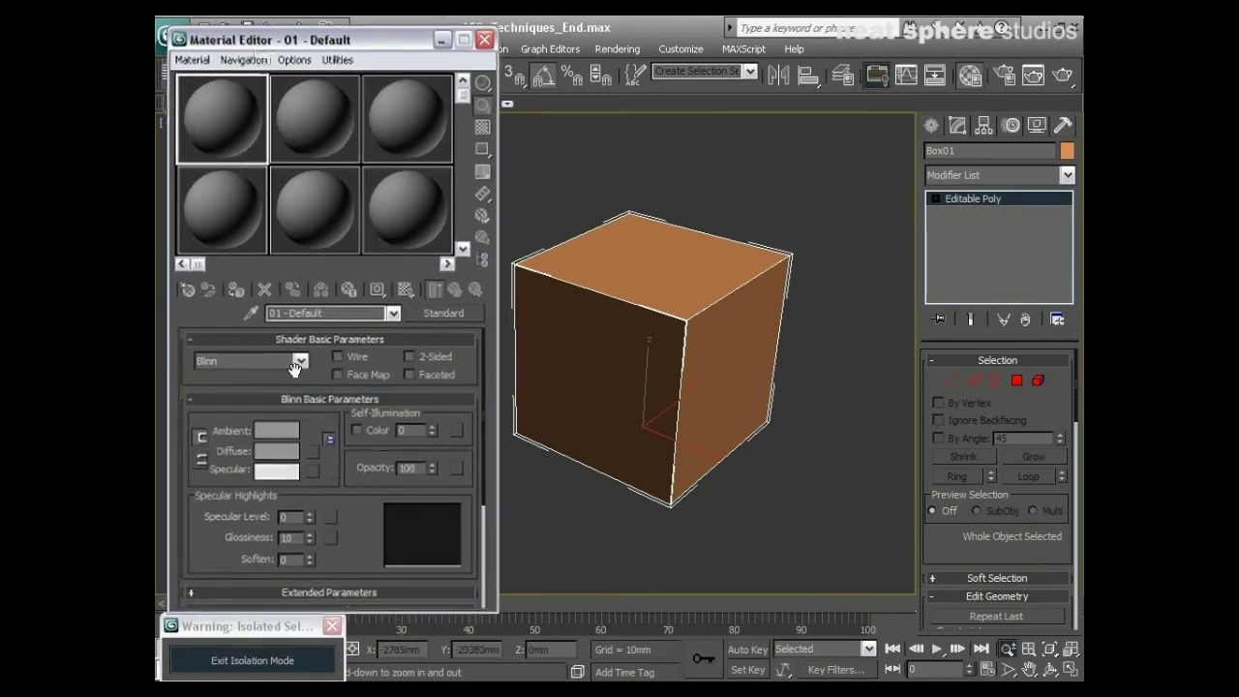
left_click(439, 311)
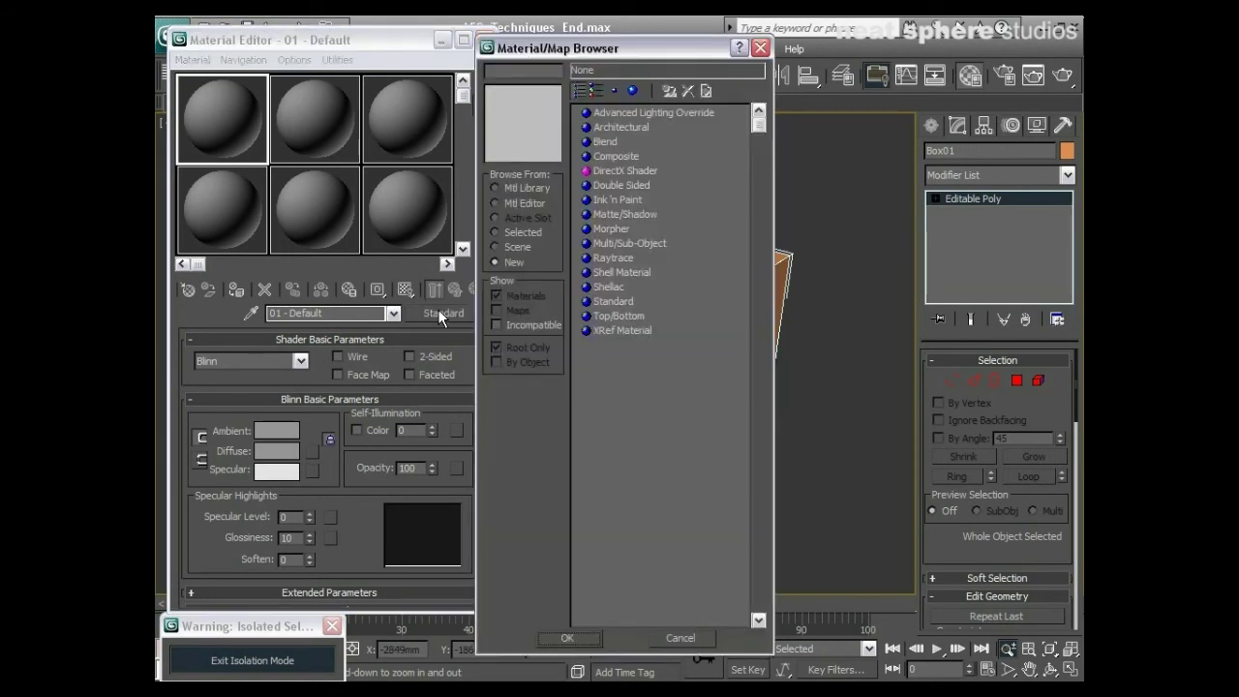
left_click(614, 244)
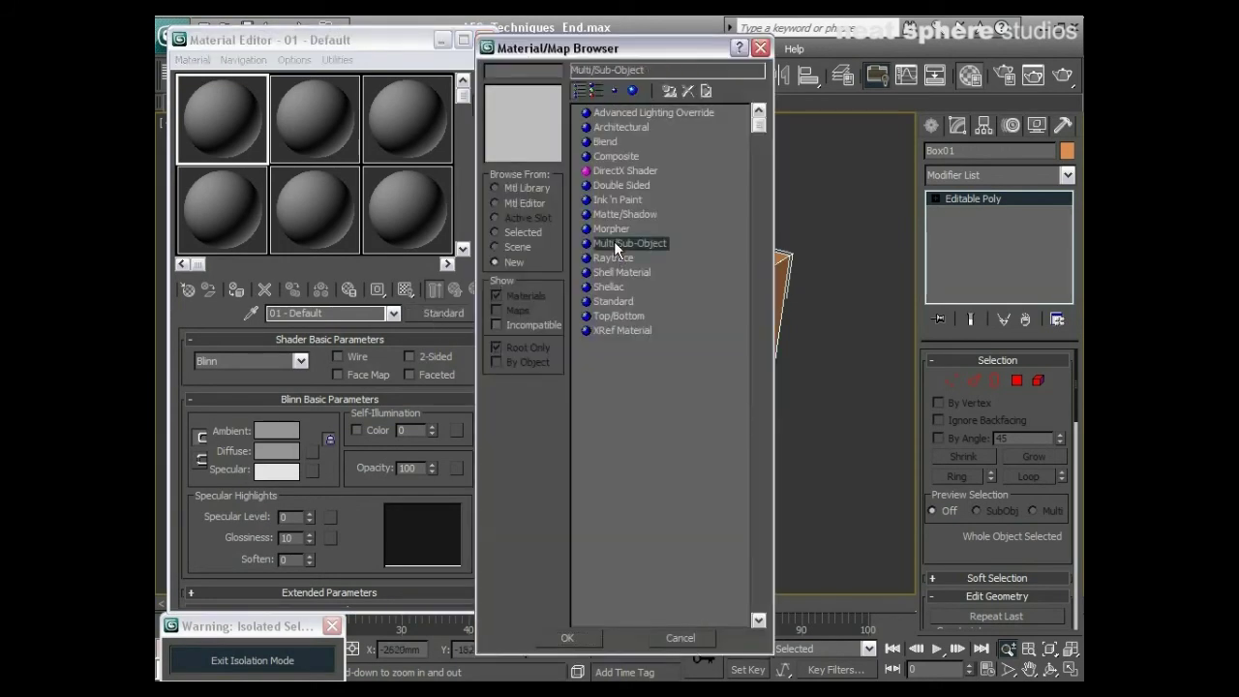
left_click(565, 632)
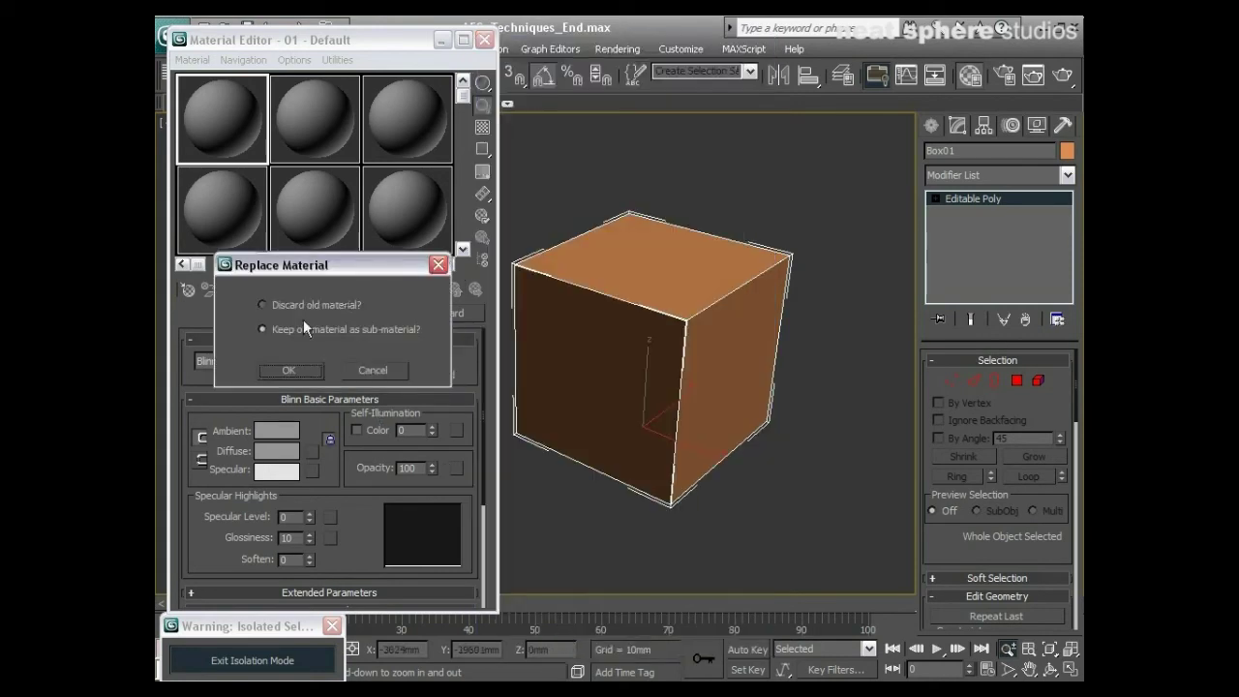
left_click(289, 371)
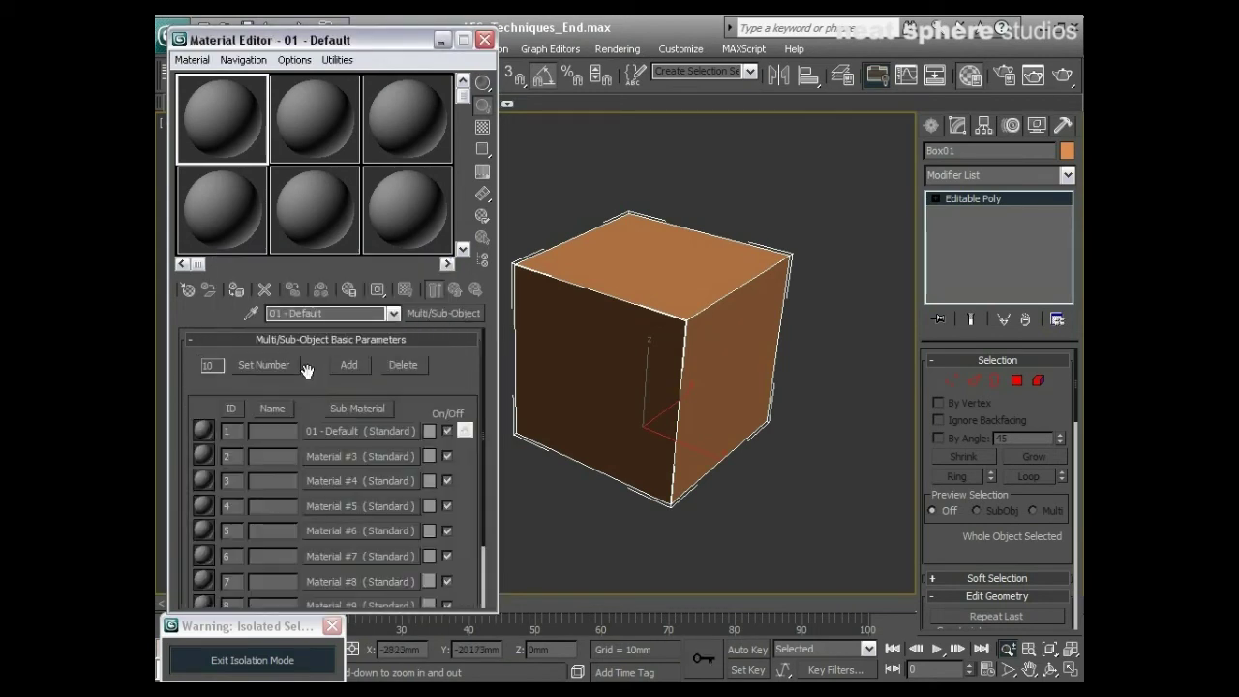
scroll(459, 407, "down", 5)
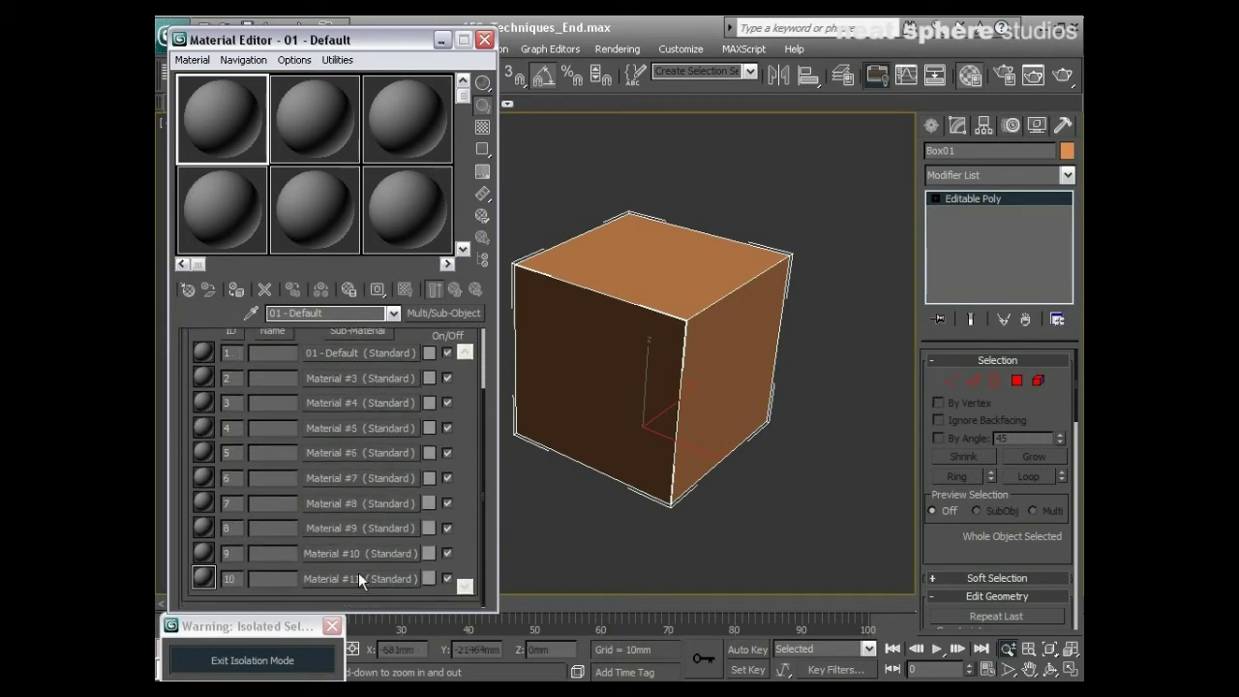
Step: Examine individual sub-materials of the Multi/Sub-Object material in the Material/Map Navigator, then close it
left_click(486, 261)
left_click_drag(706, 138, 673, 91)
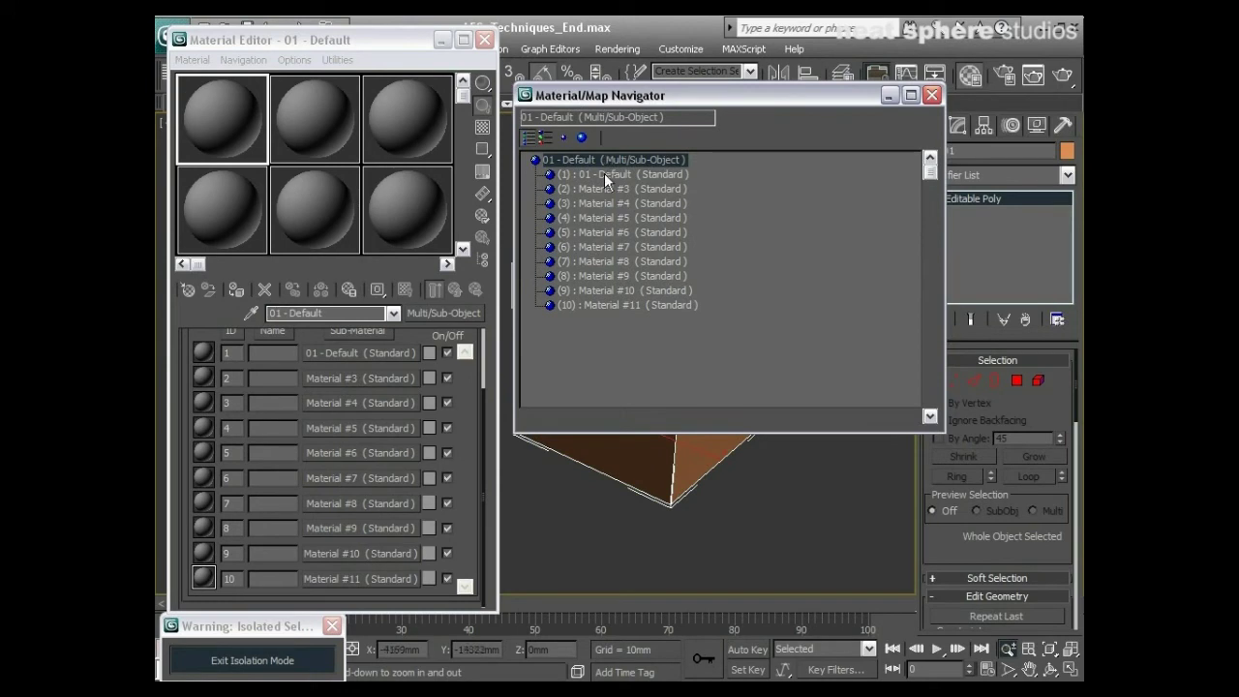
left_click(604, 174)
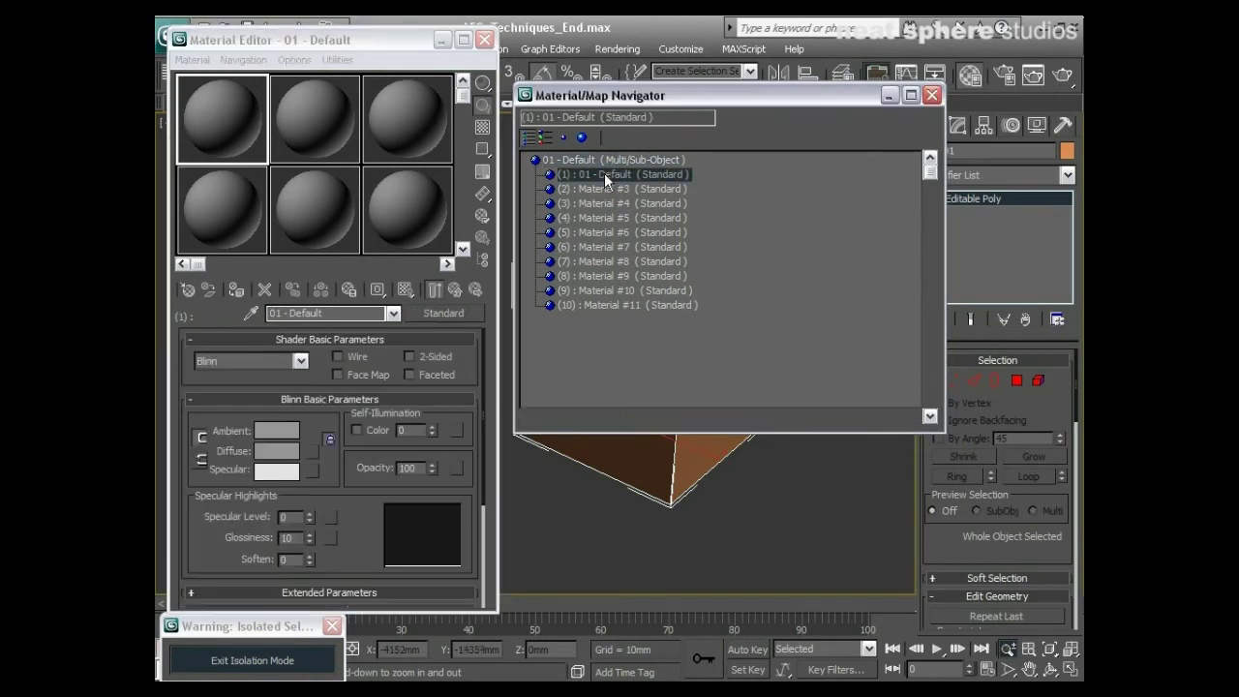
left_click(582, 190)
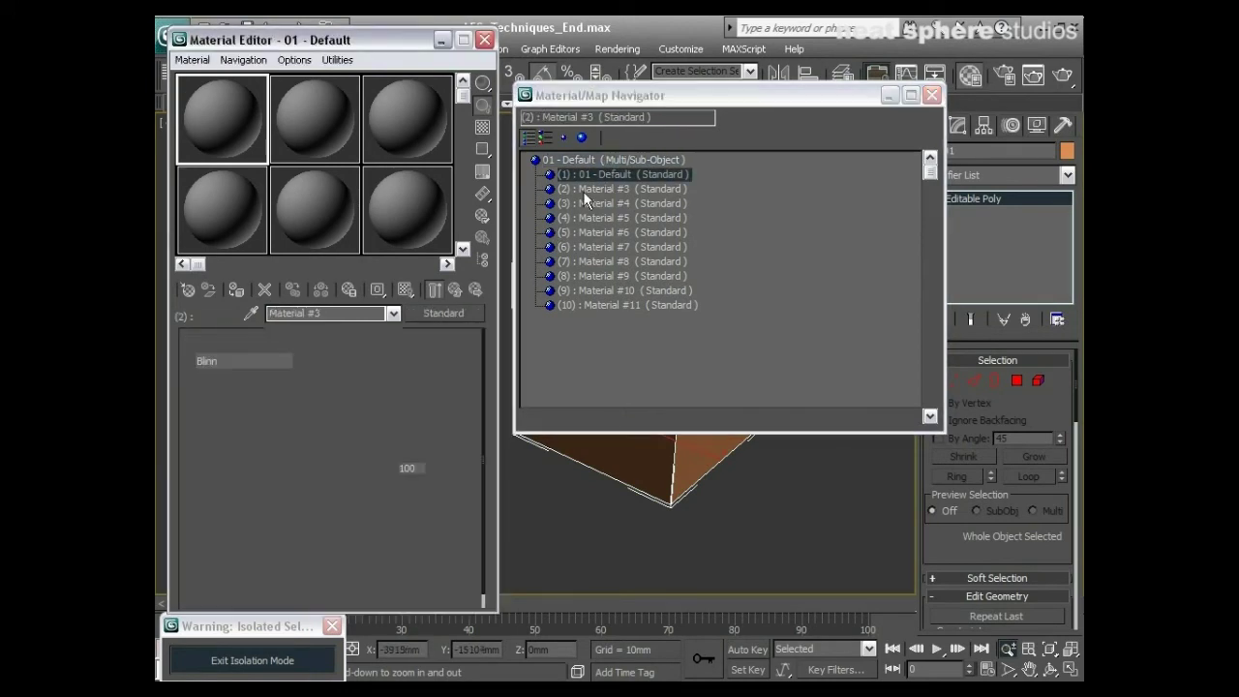
left_click(589, 204)
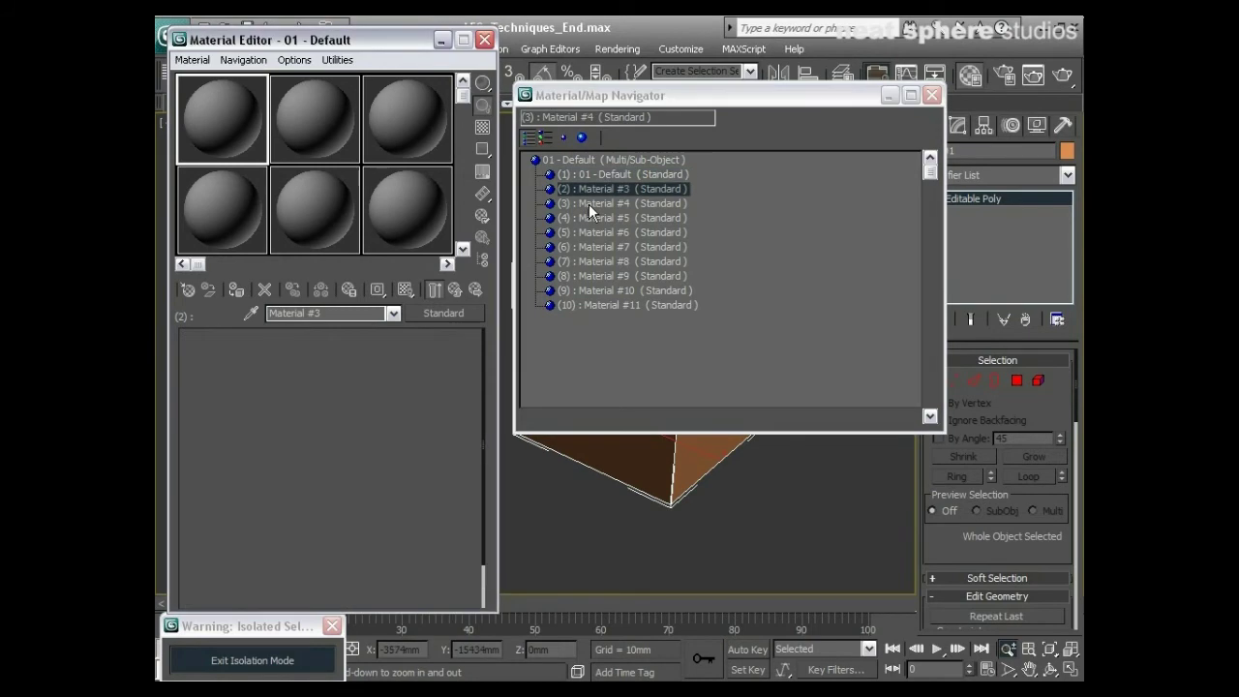
left_click(597, 231)
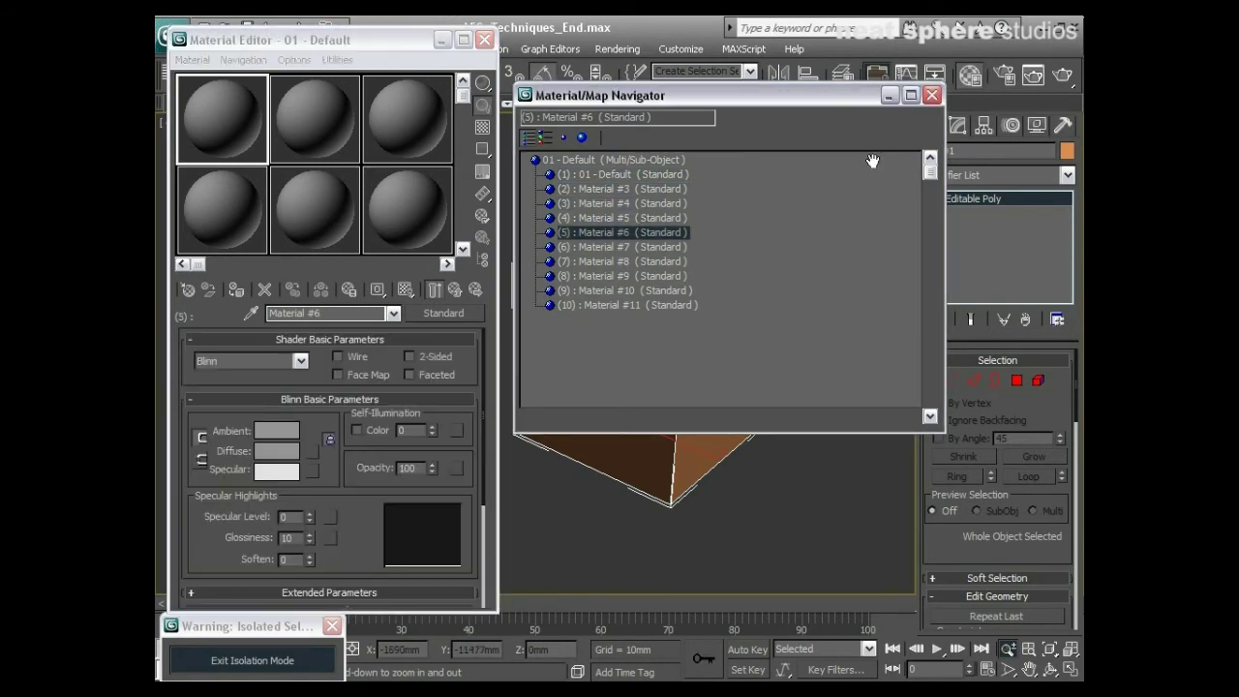
left_click(932, 95)
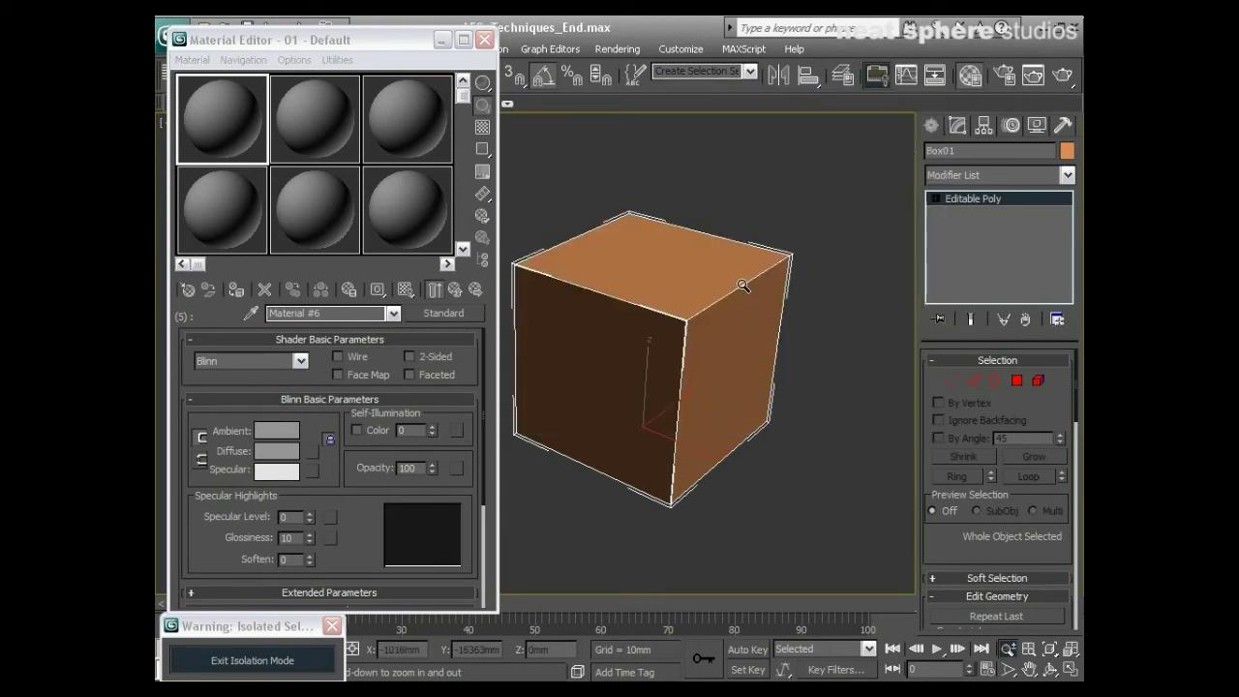
Step: Return to the parent Multi/Sub-Object level through the Material/Map Navigator, shrinking and moving its window before closing it
left_click(482, 238)
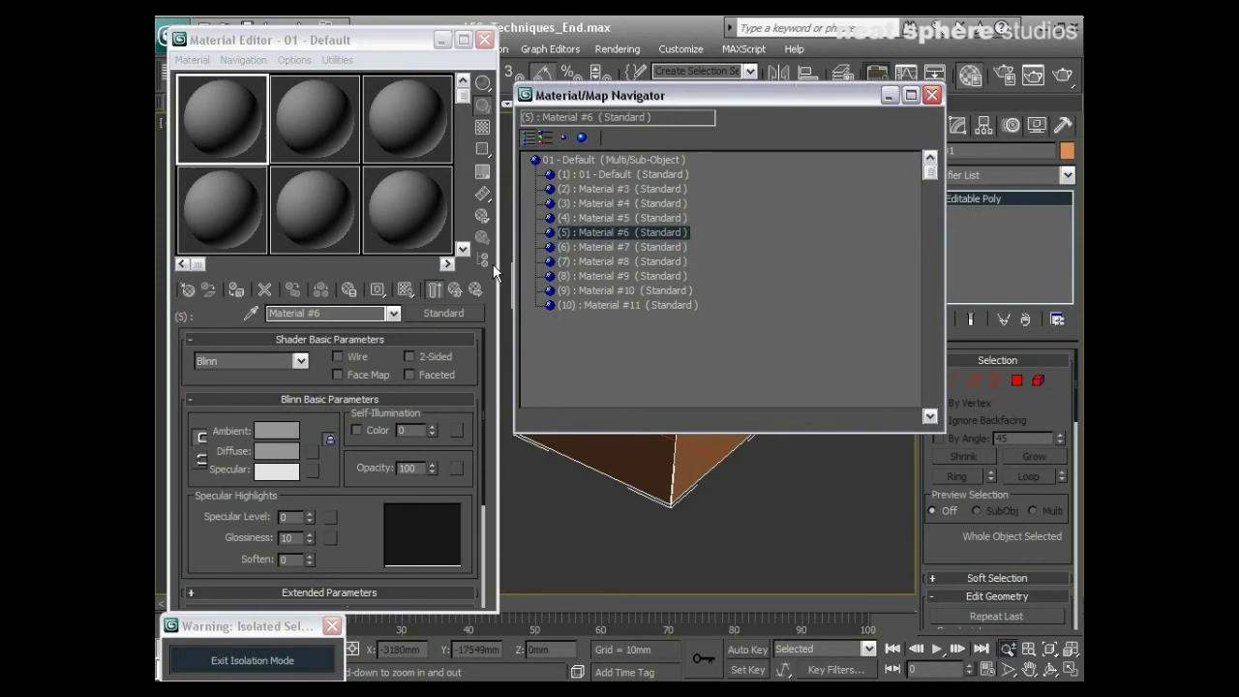
left_click(581, 160)
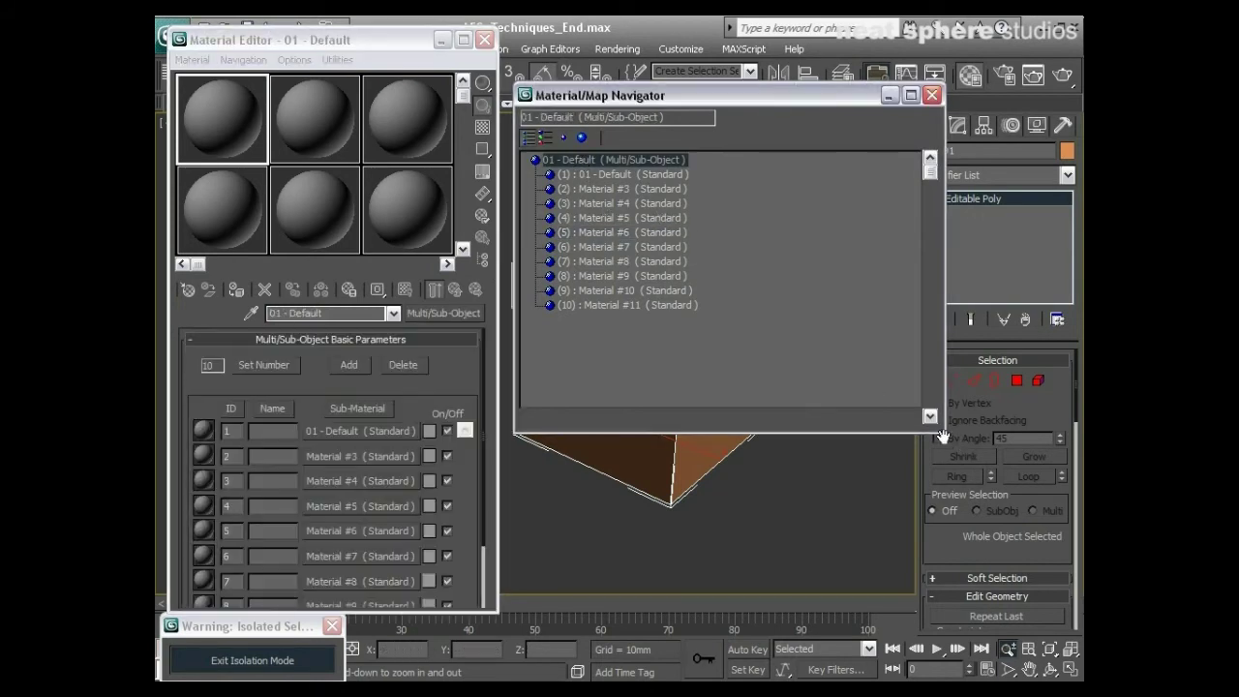
left_click_drag(940, 433, 735, 383)
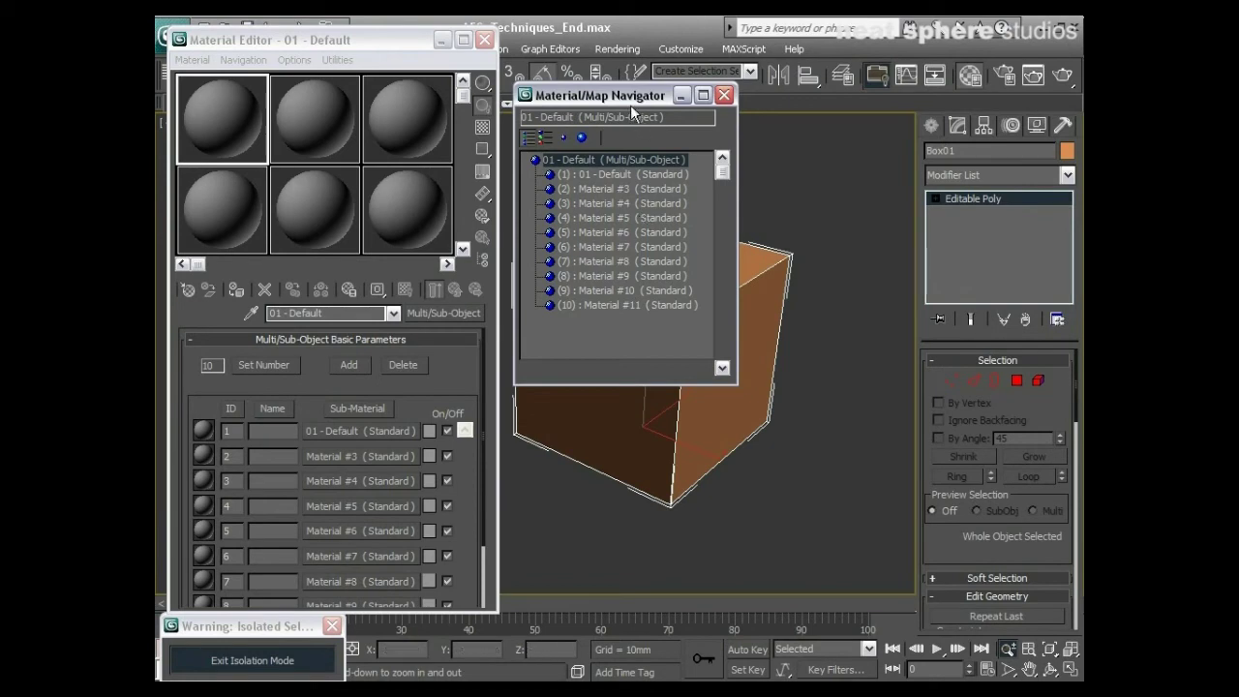
left_click_drag(629, 103, 360, 80)
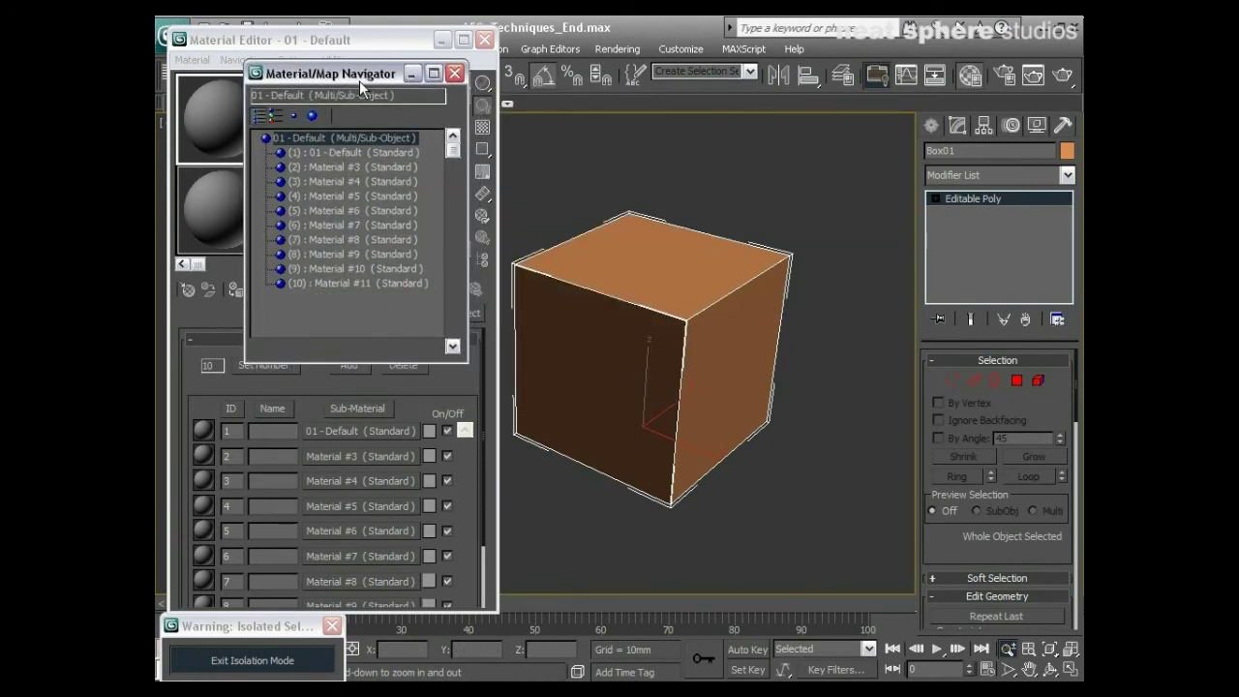
left_click(454, 74)
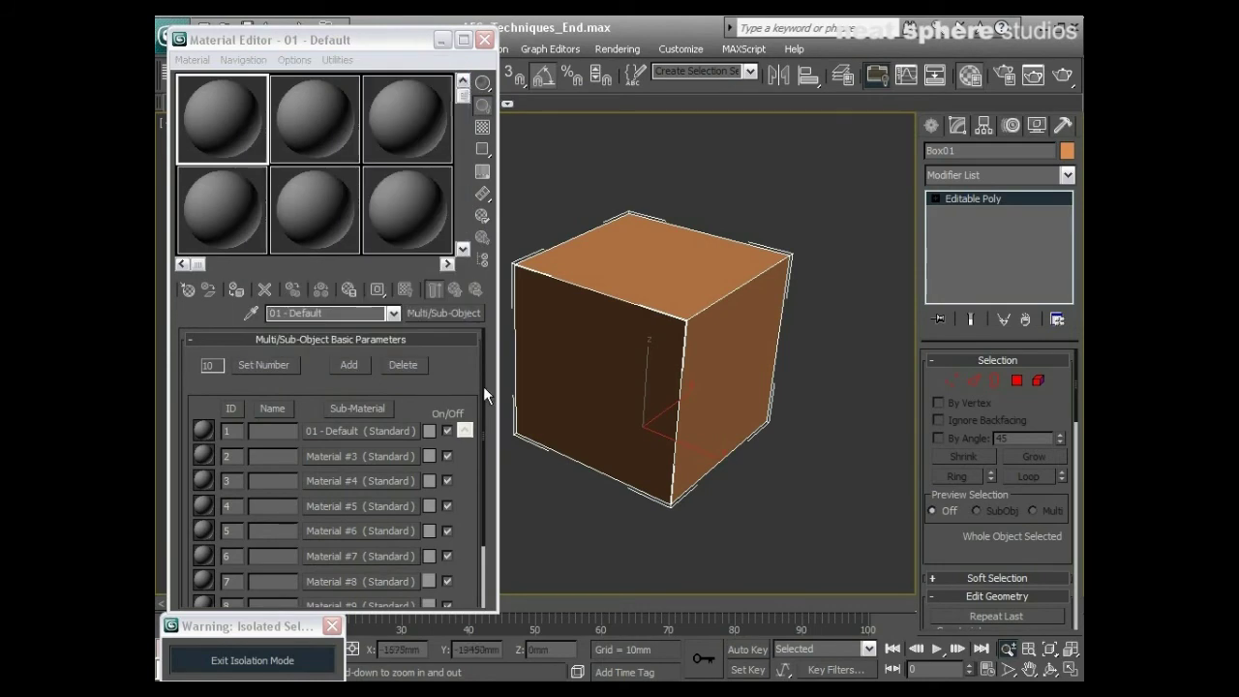
Step: Set the colour of sub-material ID 1 to bright red, RGB 255, 18, 18
left_click_drag(483, 386, 480, 404)
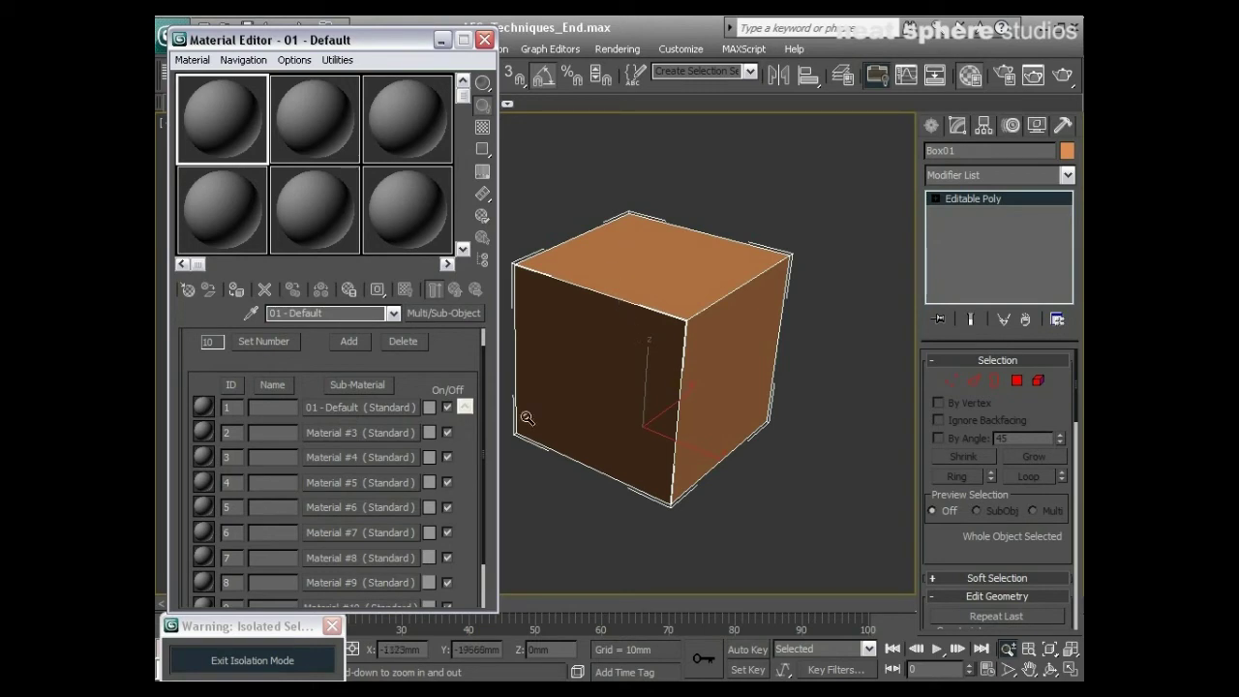
left_click(429, 407)
left_click_drag(637, 166, 656, 132)
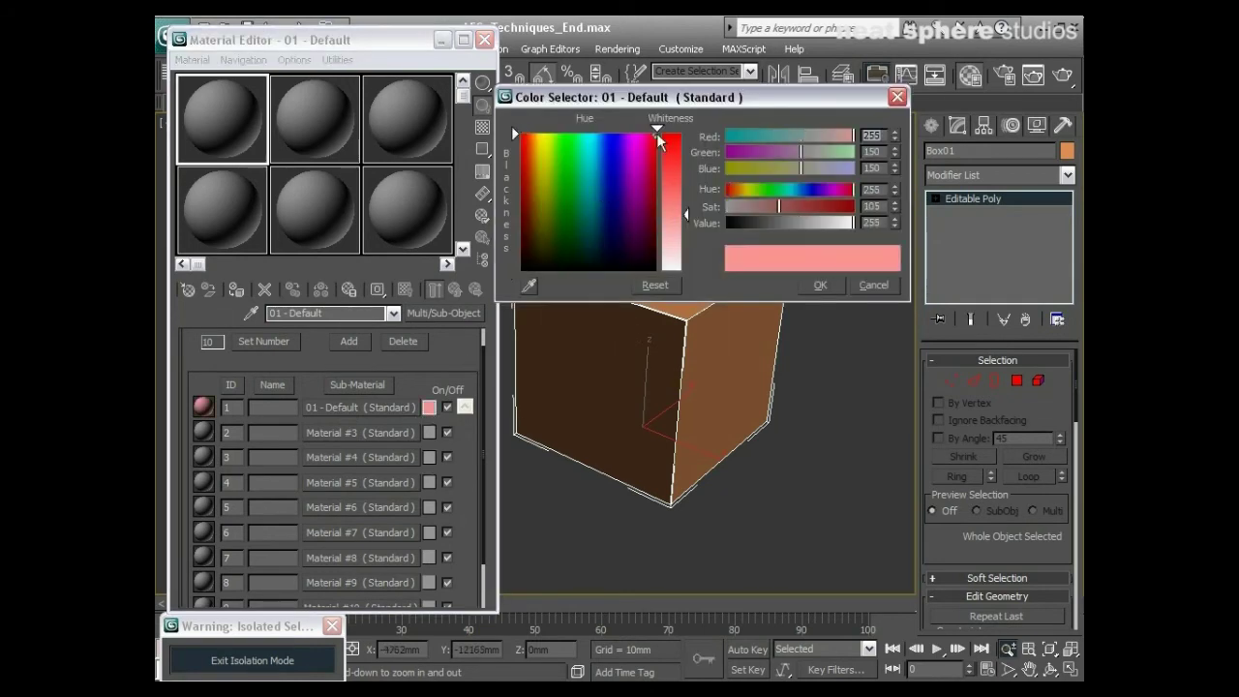
left_click_drag(687, 215, 687, 143)
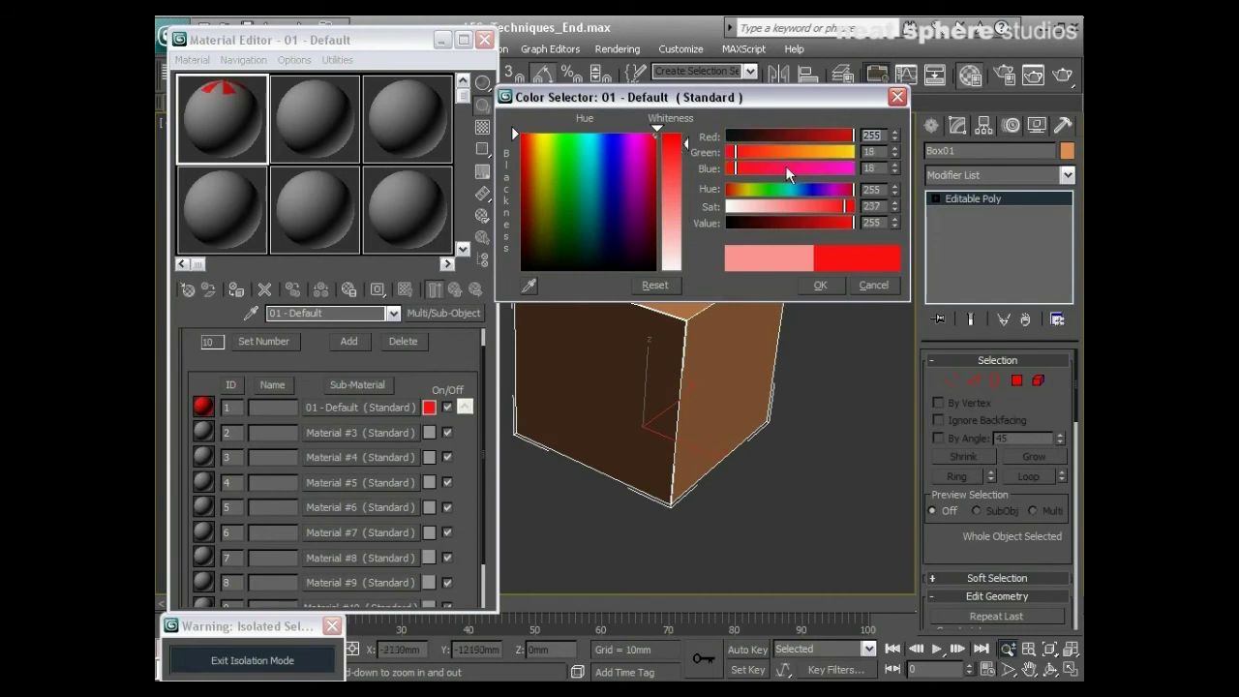
left_click(820, 286)
Step: Set the colour of sub-material ID 2 to magenta, RGB 244, 34, 227
left_click(430, 434)
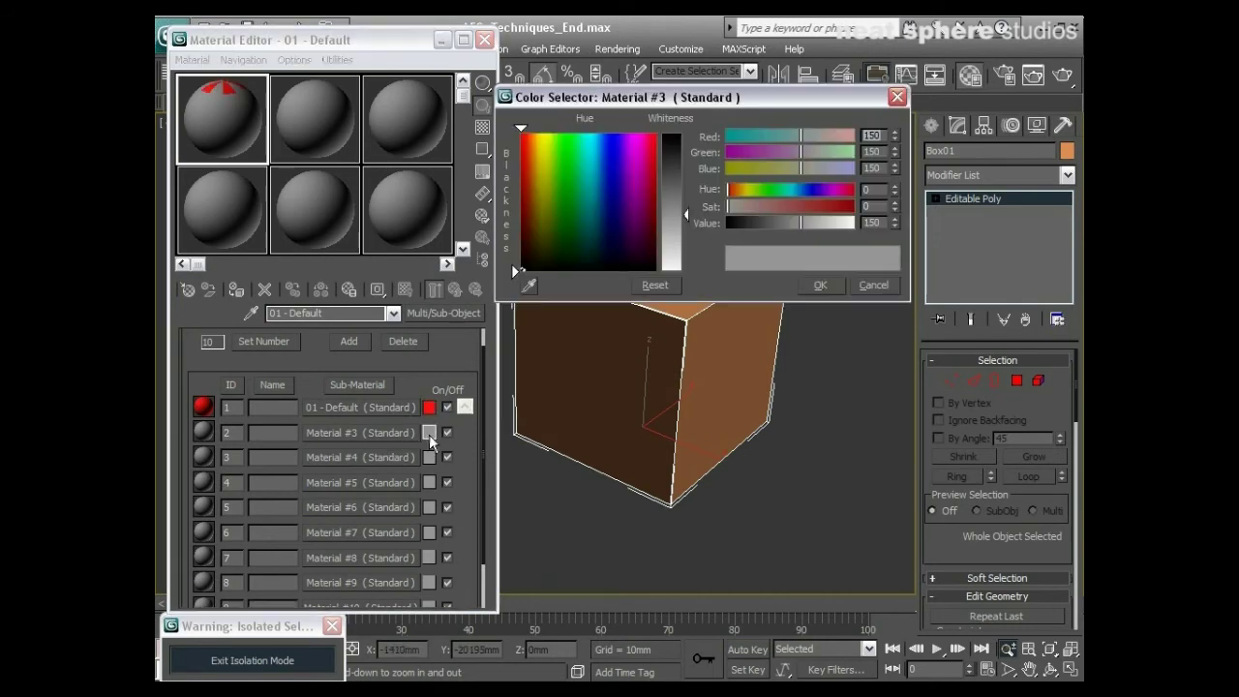
left_click(636, 141)
left_click(679, 152)
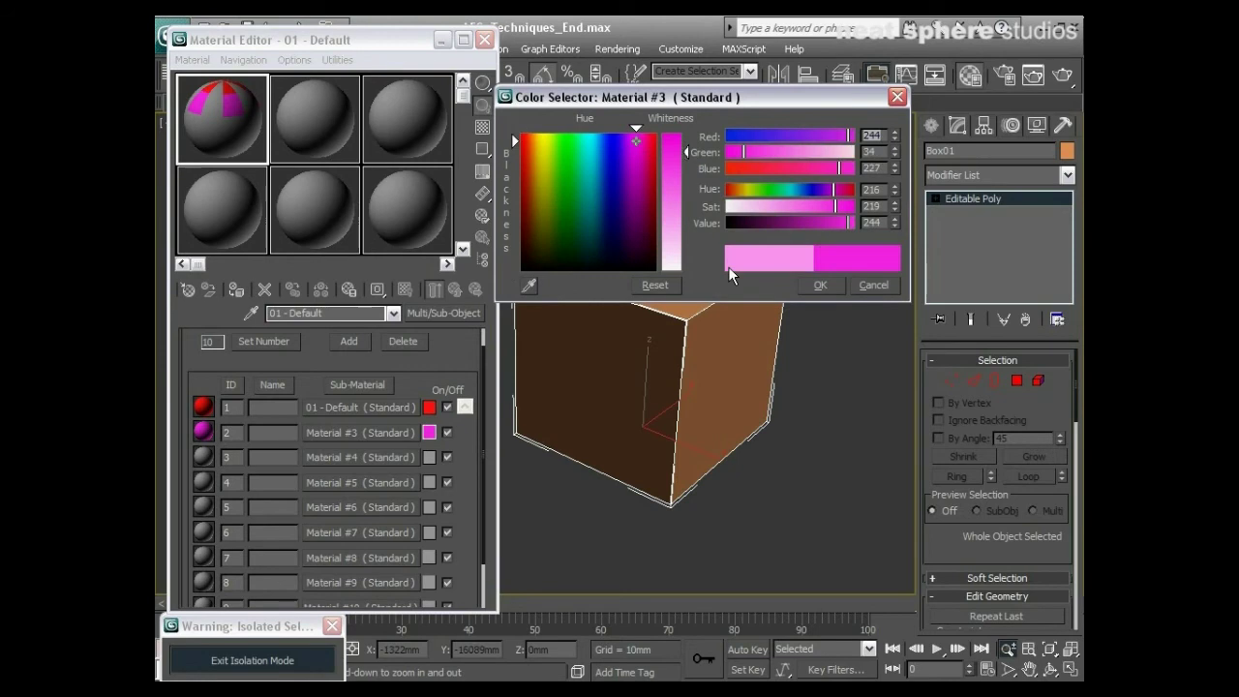
left_click(822, 286)
Step: Set the colour of sub-material ID 3 to blue, RGB 40, 76, 228
left_click(429, 456)
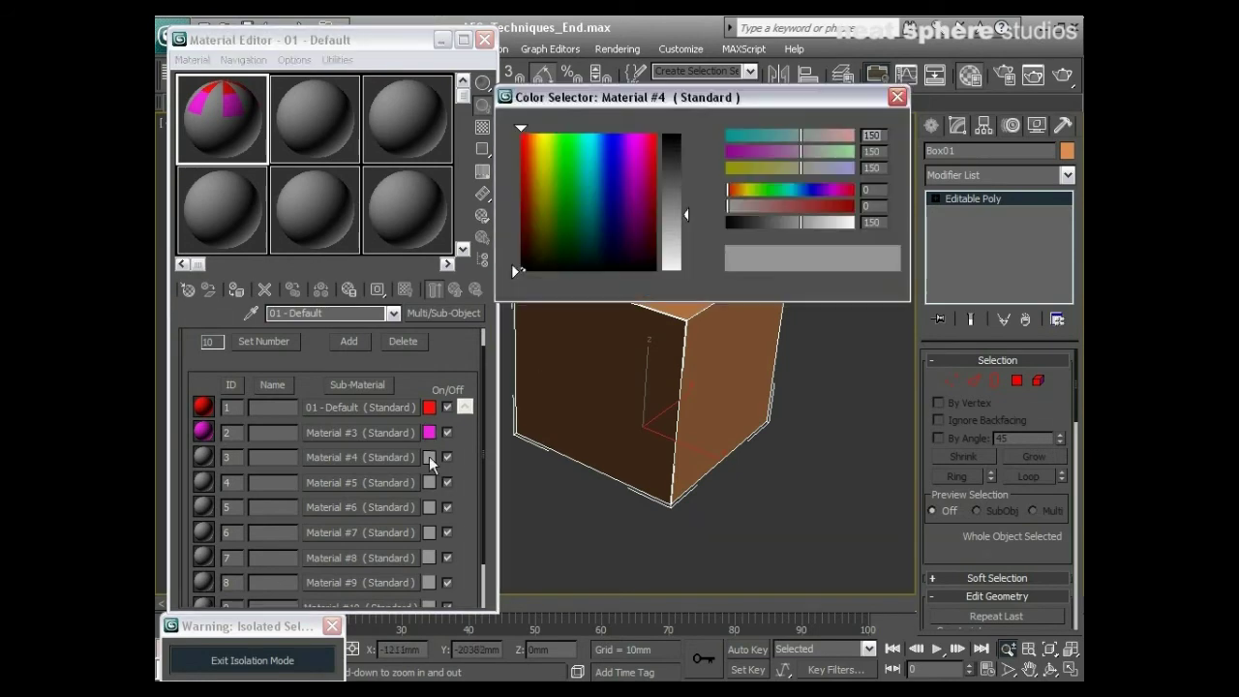
left_click(607, 151)
left_click(677, 155)
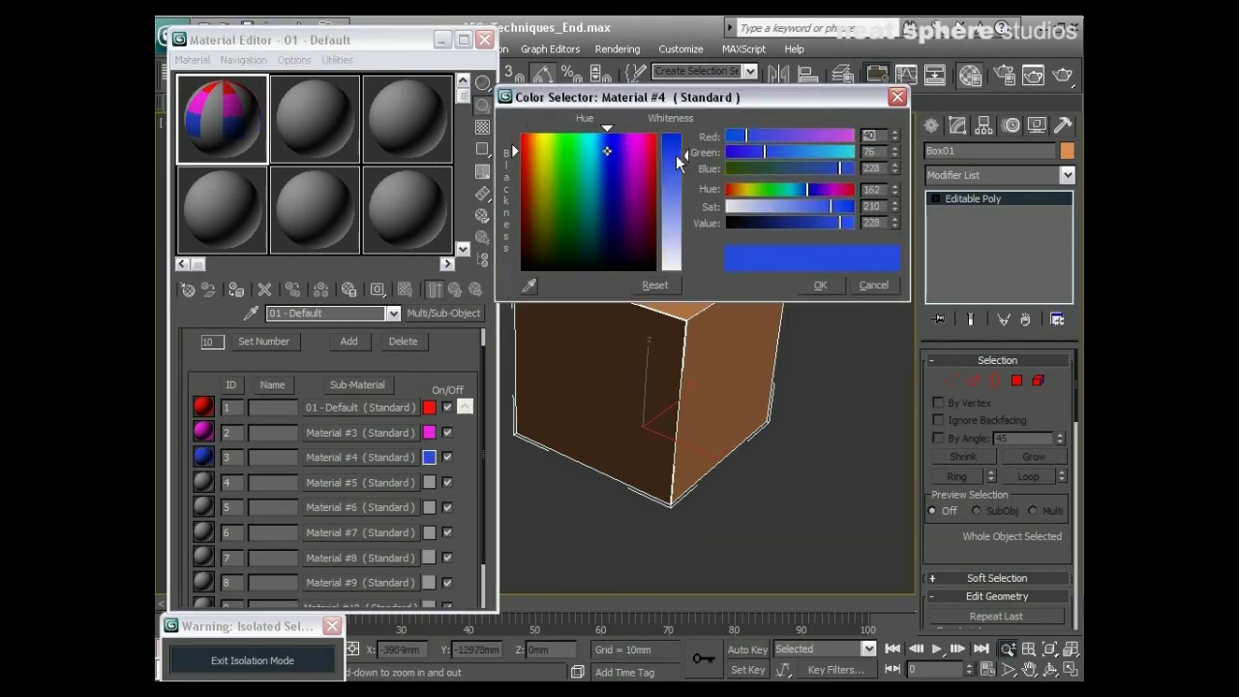
left_click(819, 283)
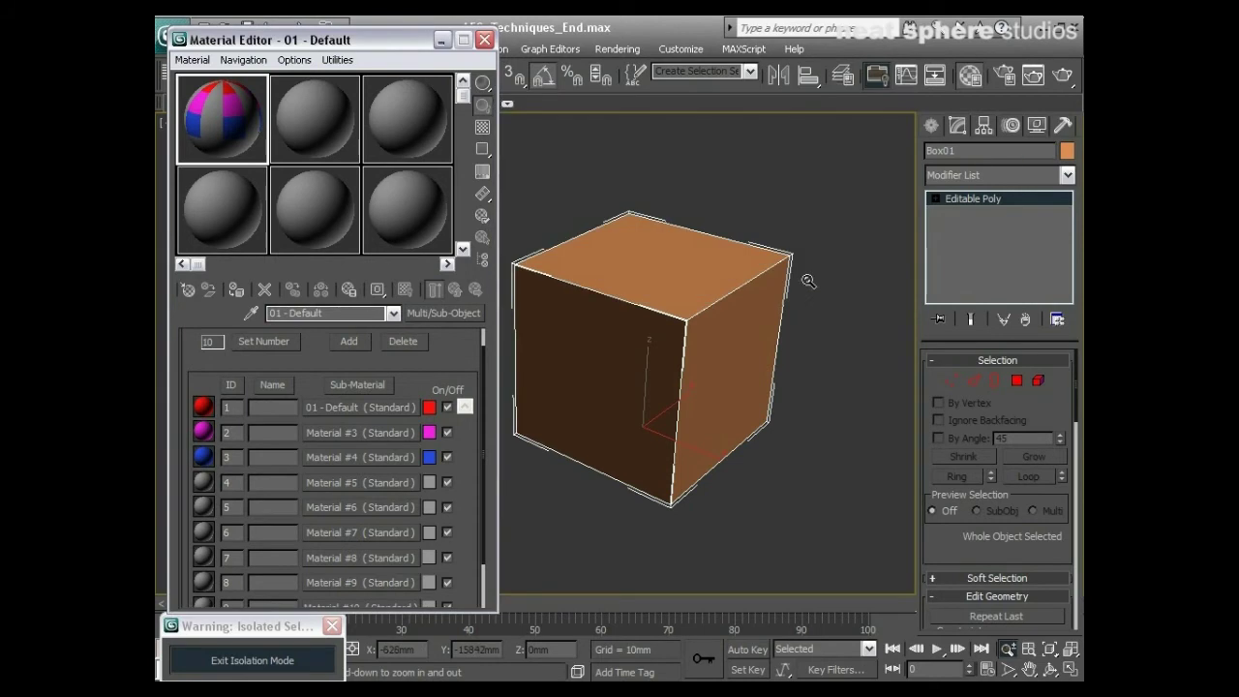
Step: Set the colour of sub-material ID 4 to cyan
left_click(429, 482)
left_click(567, 147)
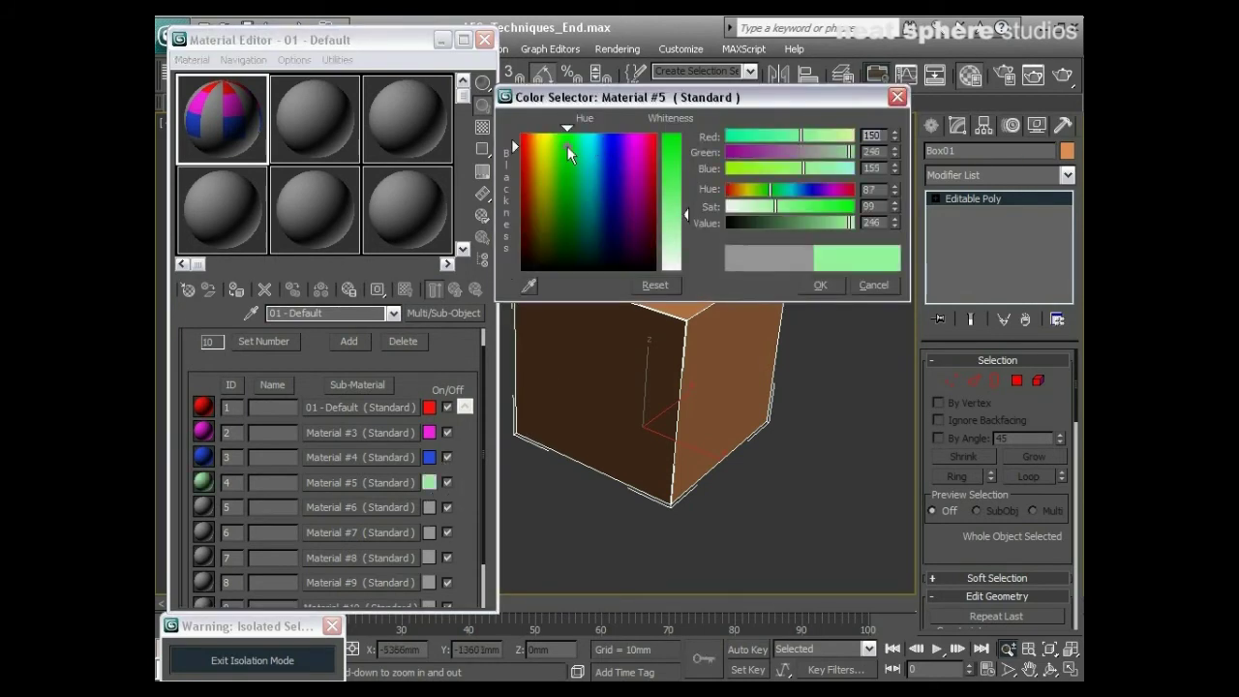
left_click(592, 150)
left_click(677, 160)
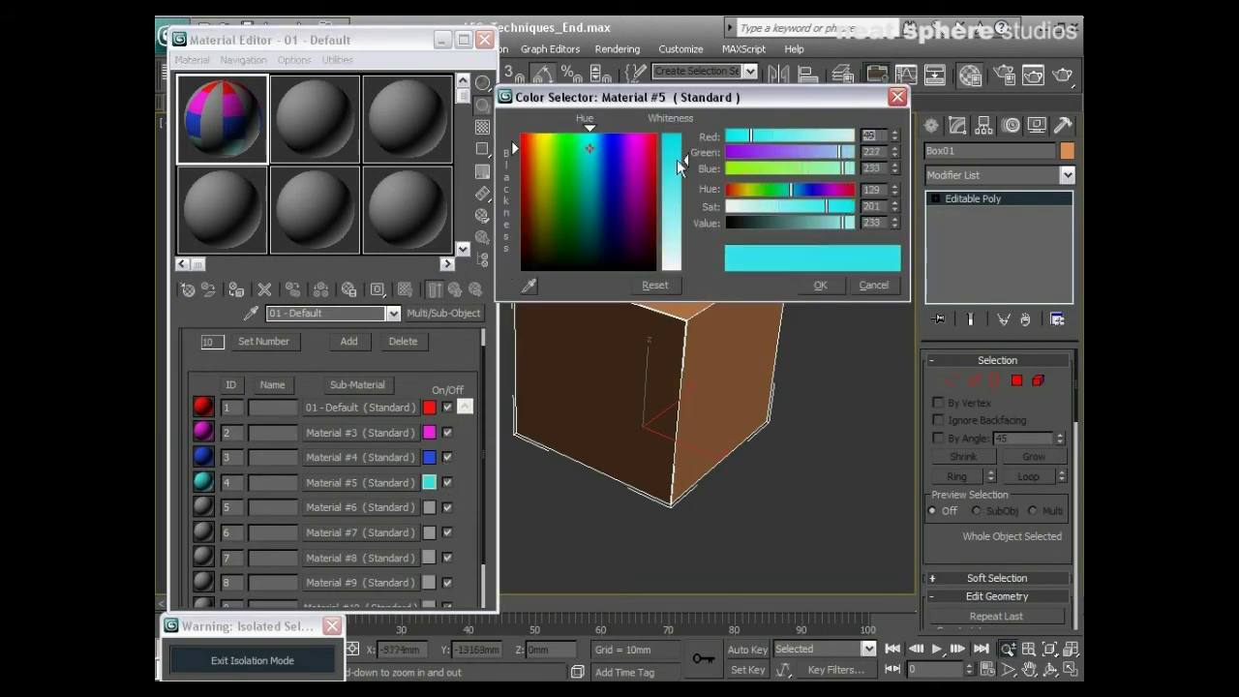
left_click_drag(677, 160, 682, 179)
left_click(820, 284)
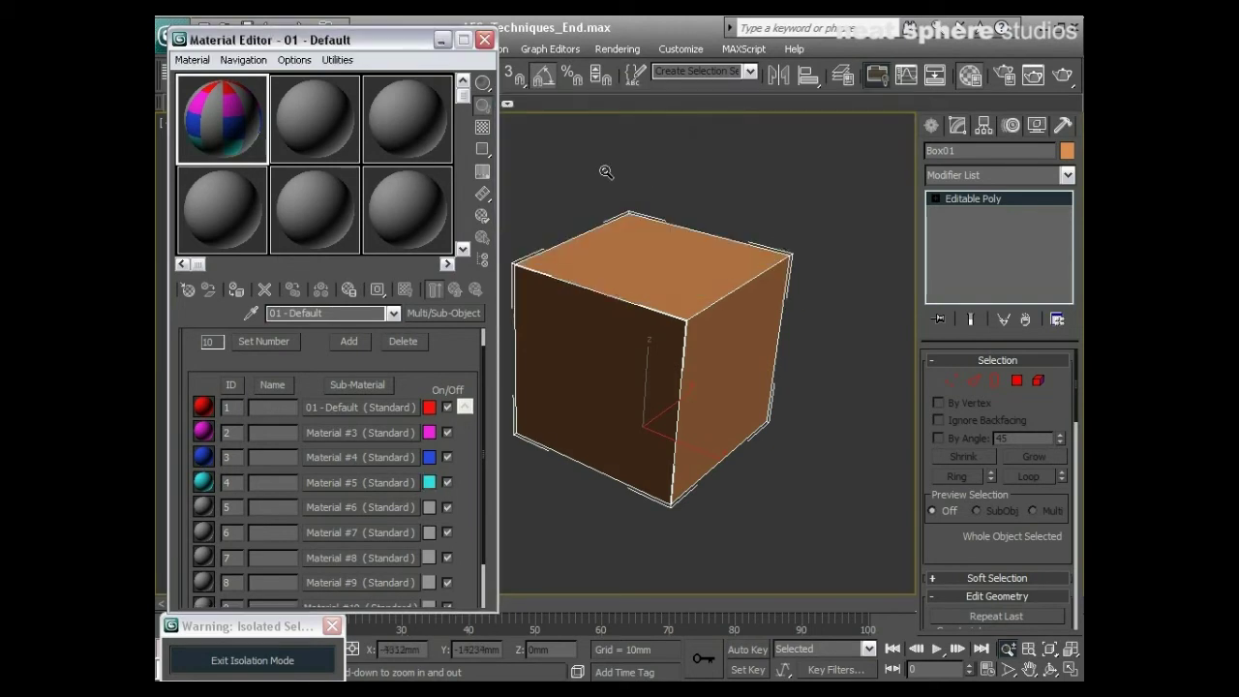
Step: Set the colour of sub-material ID 5 to green
left_click(429, 507)
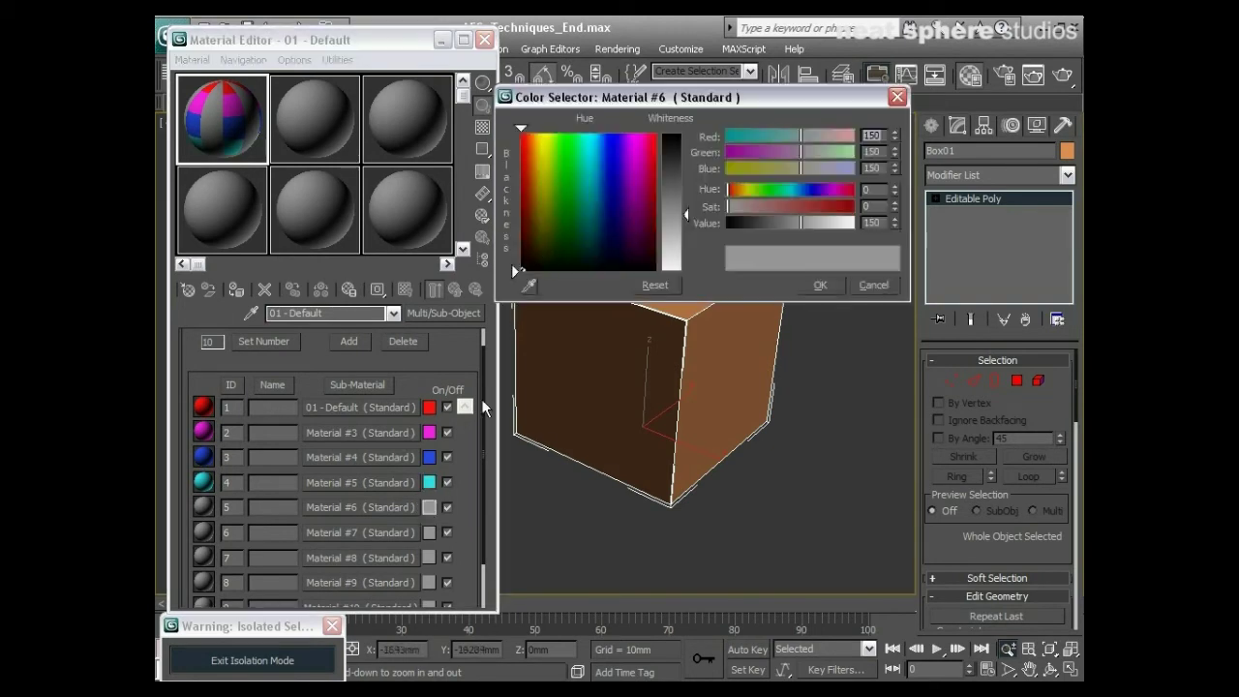
left_click(568, 157)
left_click_drag(679, 195, 679, 158)
left_click(819, 285)
Step: Set the colour of sub-material ID 6 to a saturated yellow
left_click(431, 531)
left_click(545, 148)
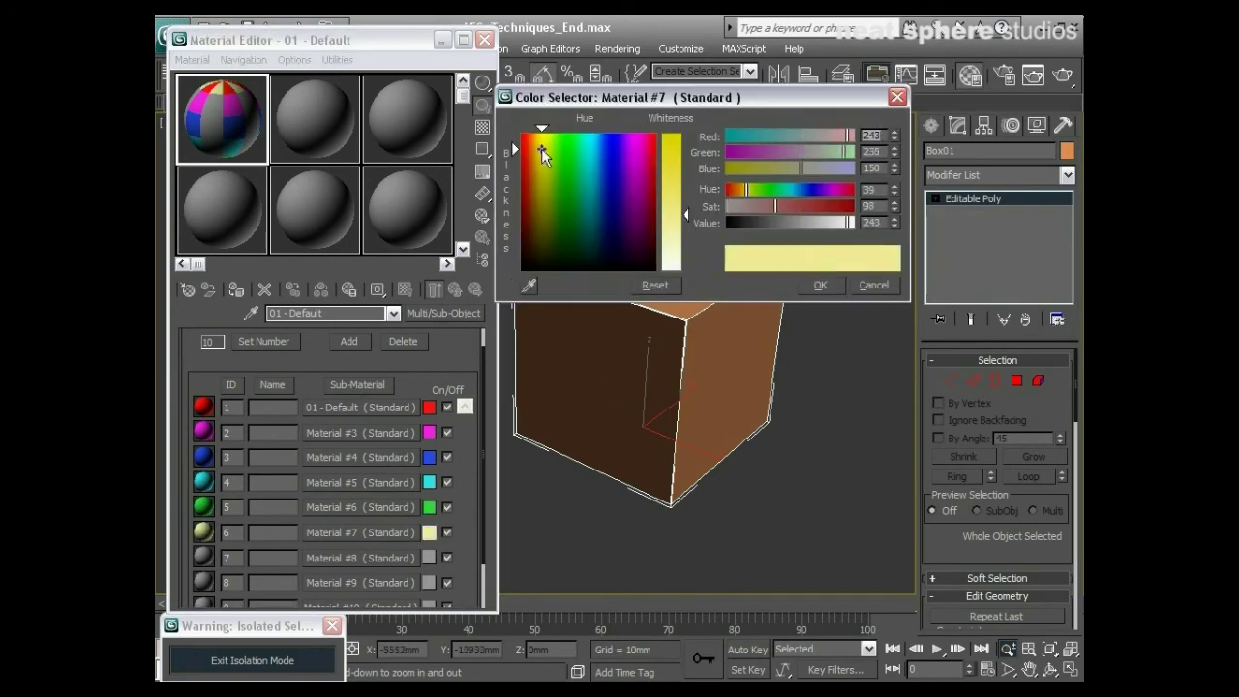
left_click_drag(545, 147, 542, 148)
left_click_drag(689, 214, 676, 159)
left_click(820, 285)
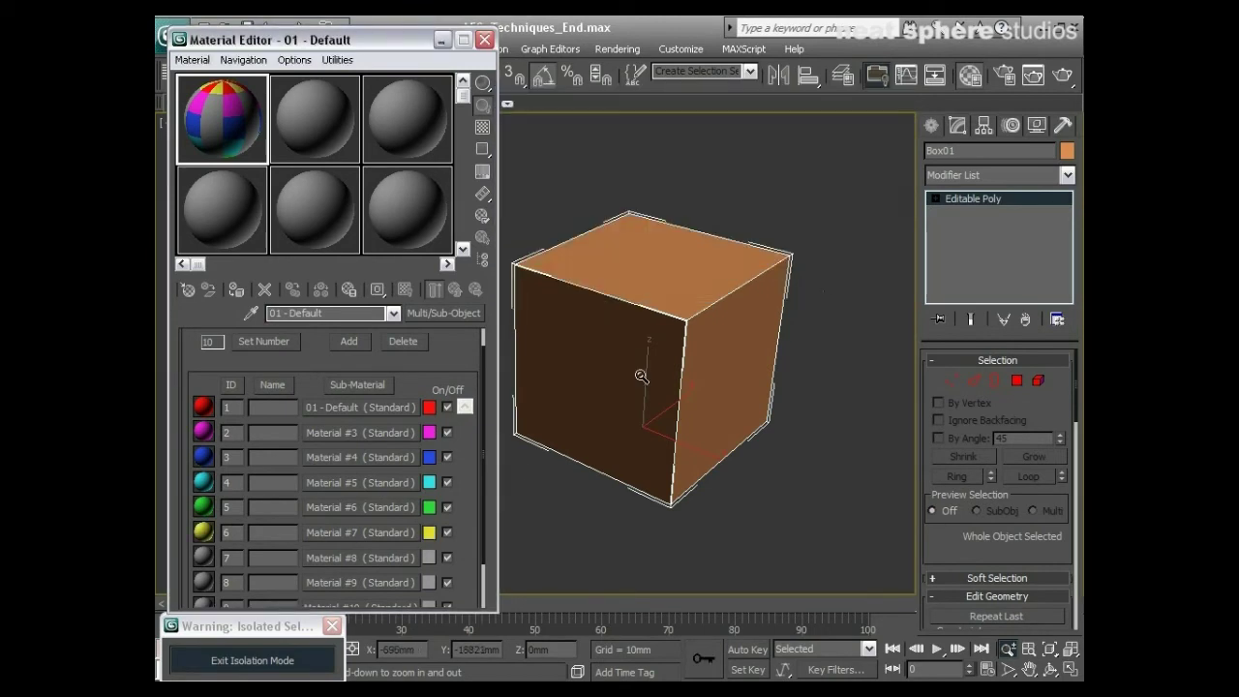
Step: Darken the colour of sub-material ID 1 to a deep red, RGB 188, 0, 0
left_click(430, 410)
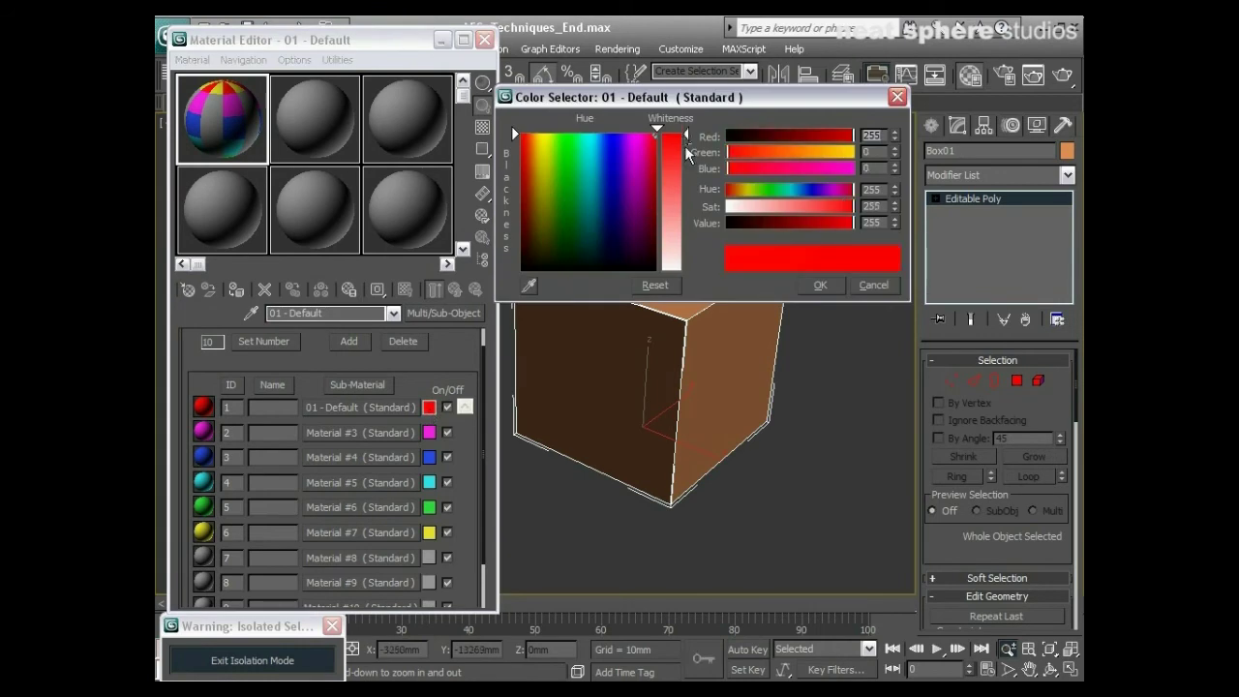
left_click_drag(822, 224, 819, 220)
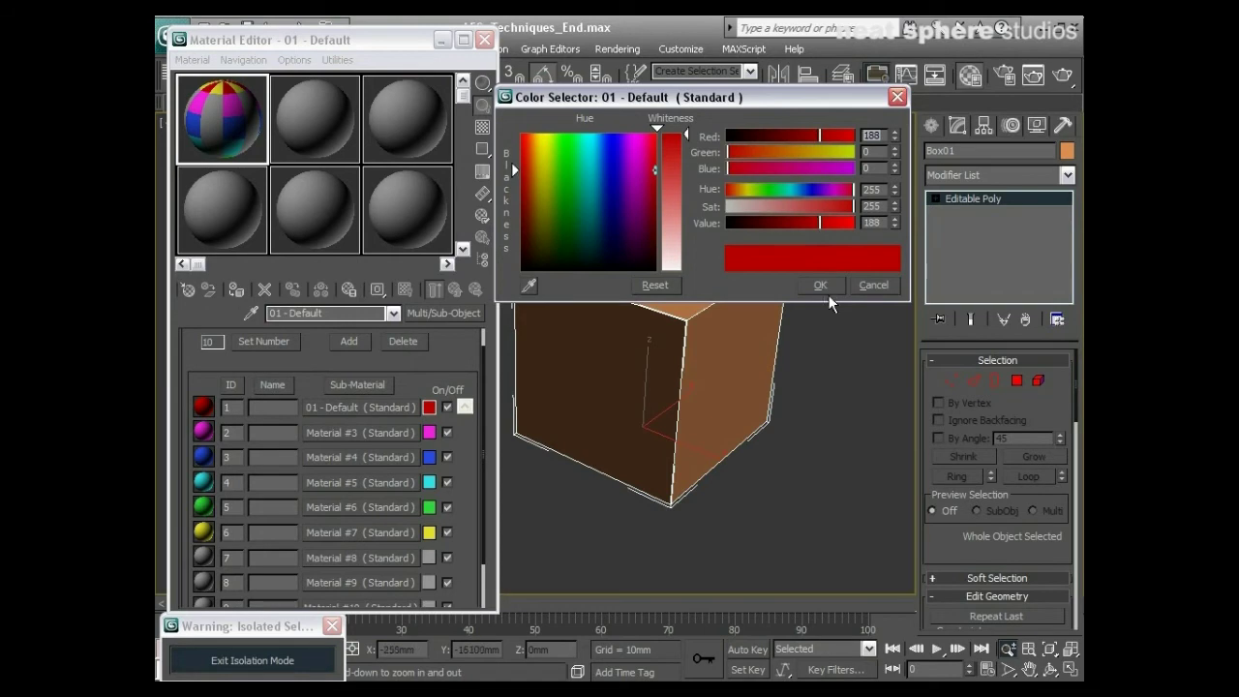
left_click(821, 285)
Step: Set the colour of sub-material ID 7 to orange, RGB 225, 90, 0
left_click(429, 557)
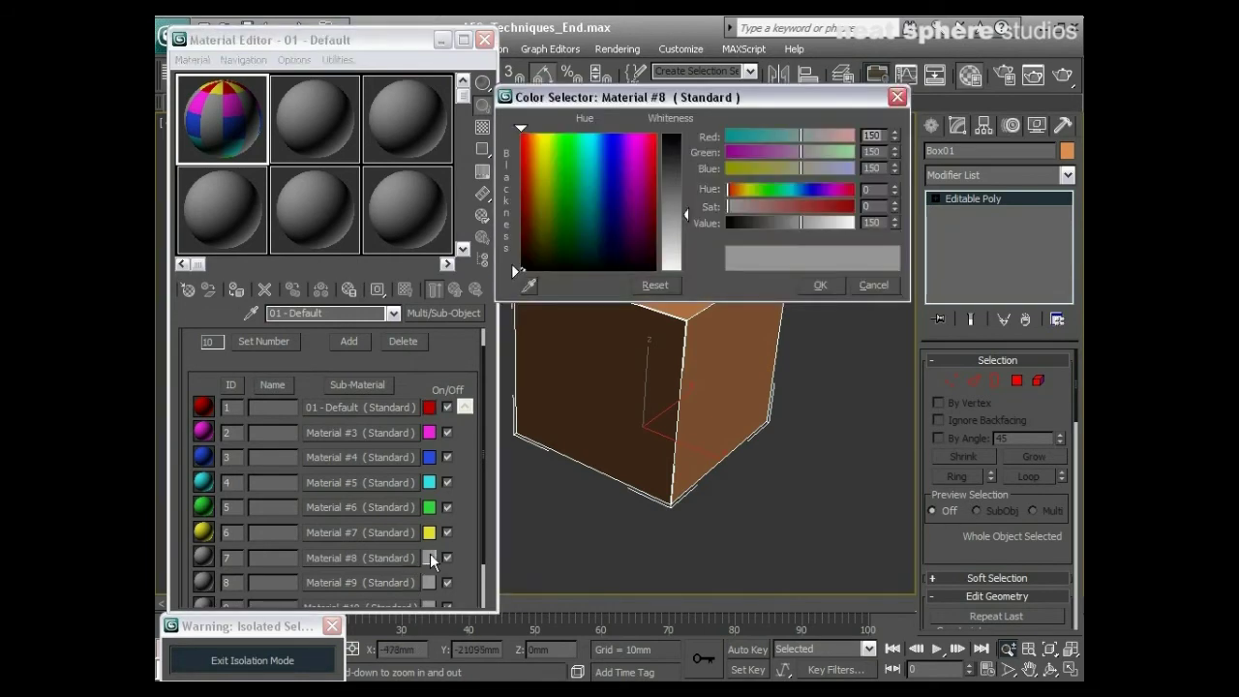
left_click(530, 149)
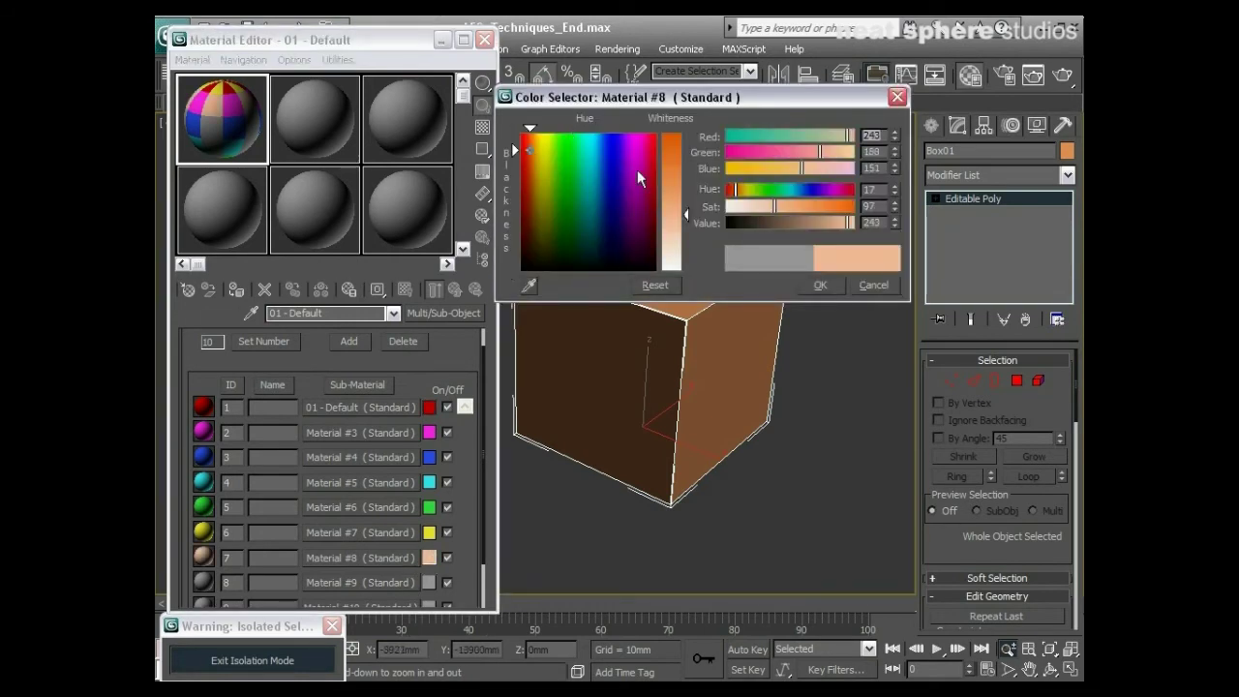
left_click(676, 159)
left_click_drag(676, 160, 678, 132)
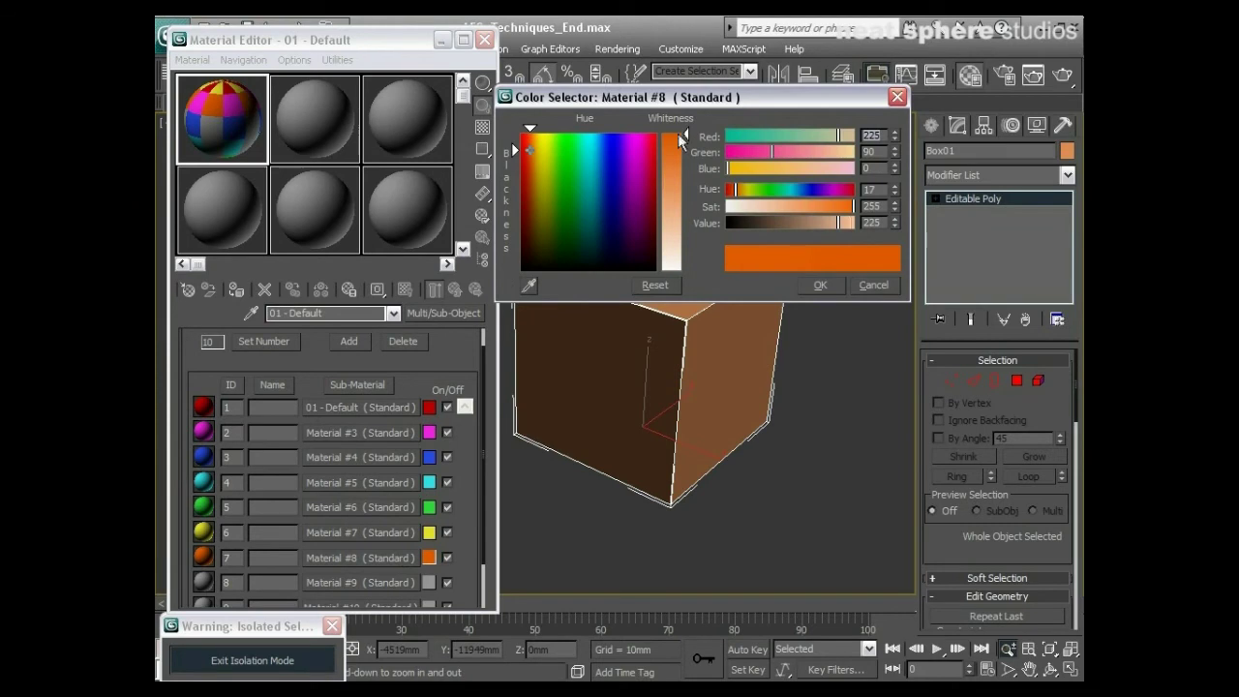
left_click(820, 285)
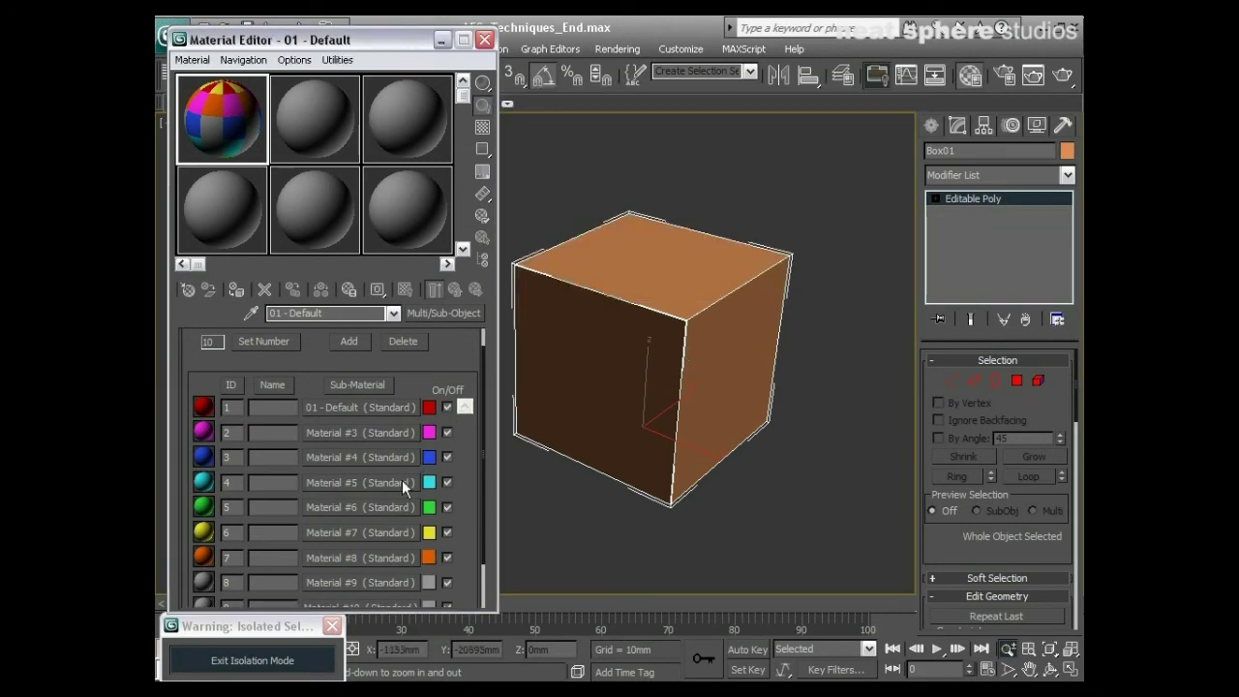
Step: Assign the Multi/Sub-Object material to the selected box
left_click(237, 291)
left_click(664, 247)
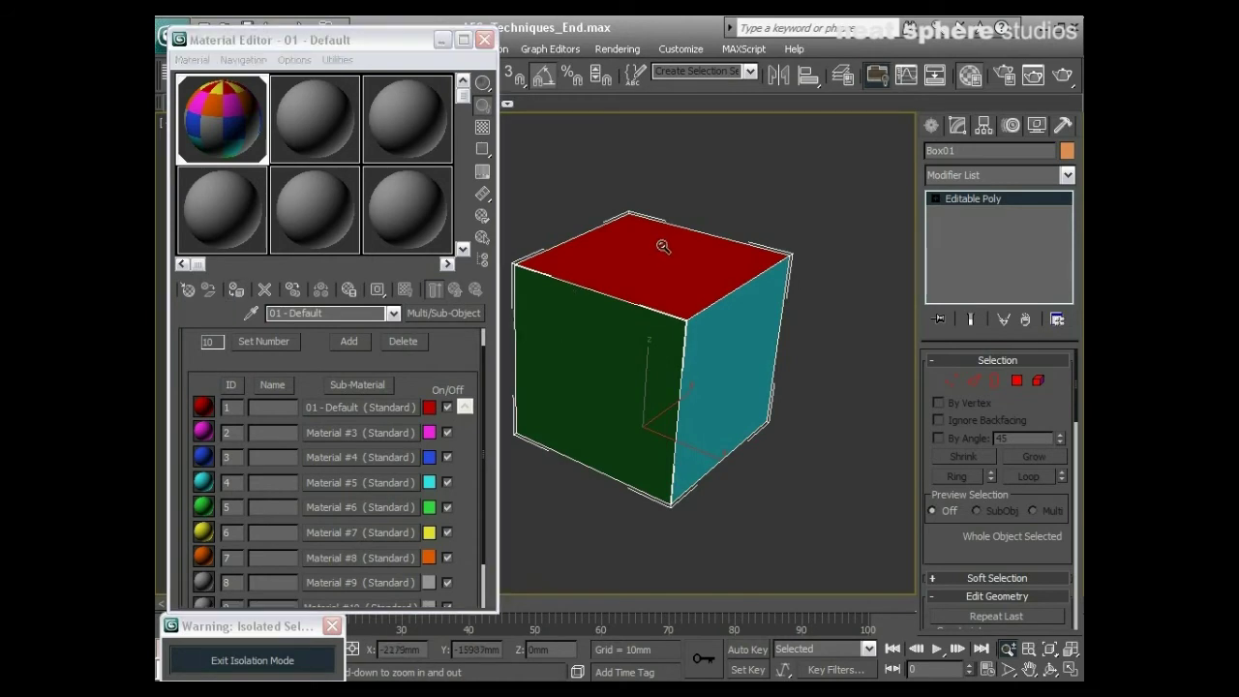
left_click_drag(664, 246, 664, 257)
Step: Check the number of sub-materials set for the Multi/Sub-Object material, leaving the setting unchanged
left_click_drag(486, 540, 484, 617)
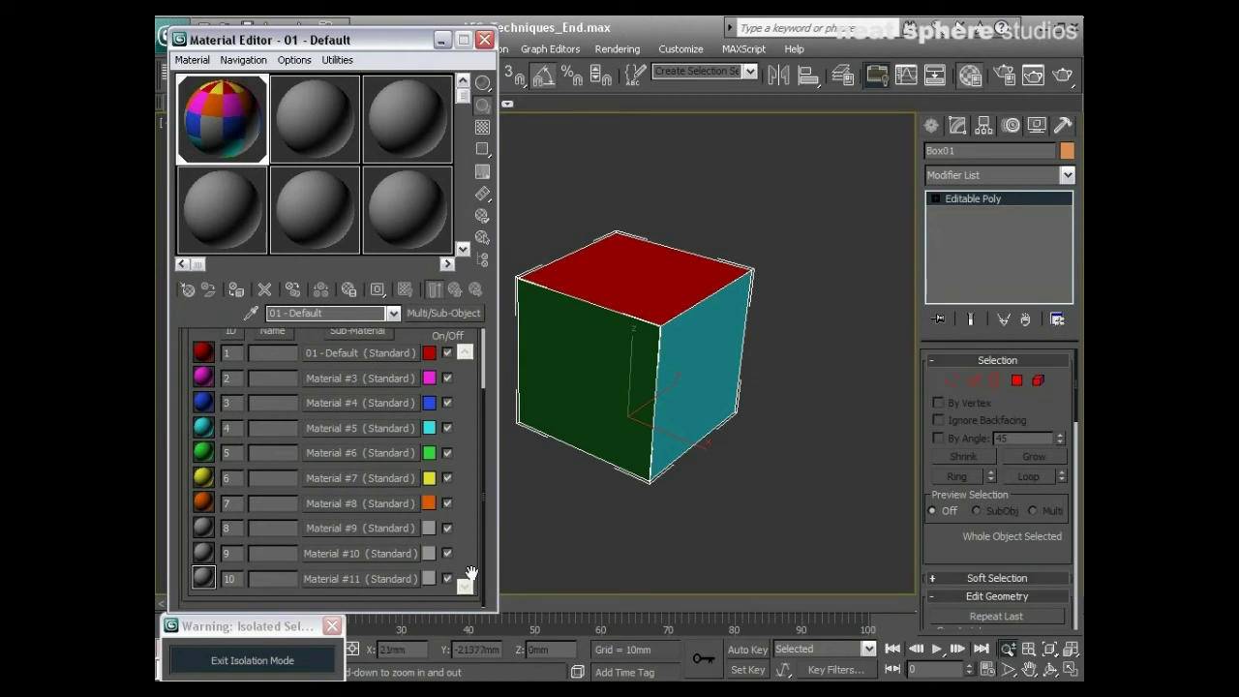
left_click_drag(480, 427, 484, 354)
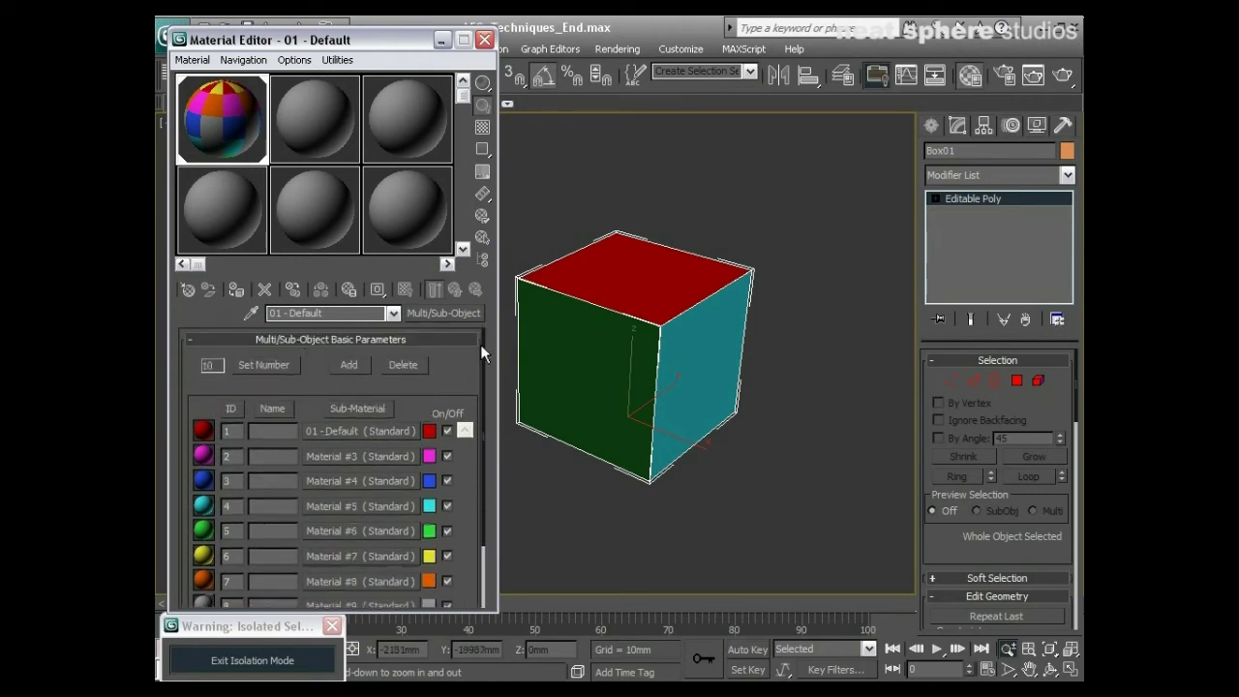
left_click(253, 364)
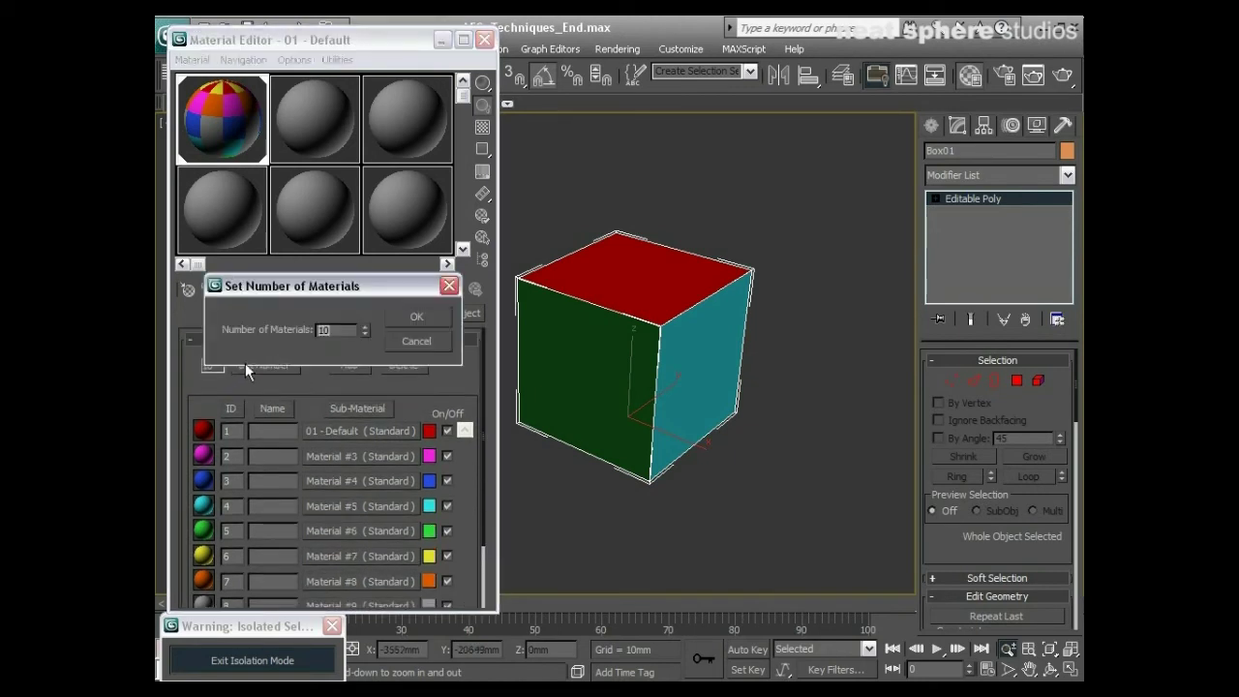
left_click(341, 329)
left_click(418, 348)
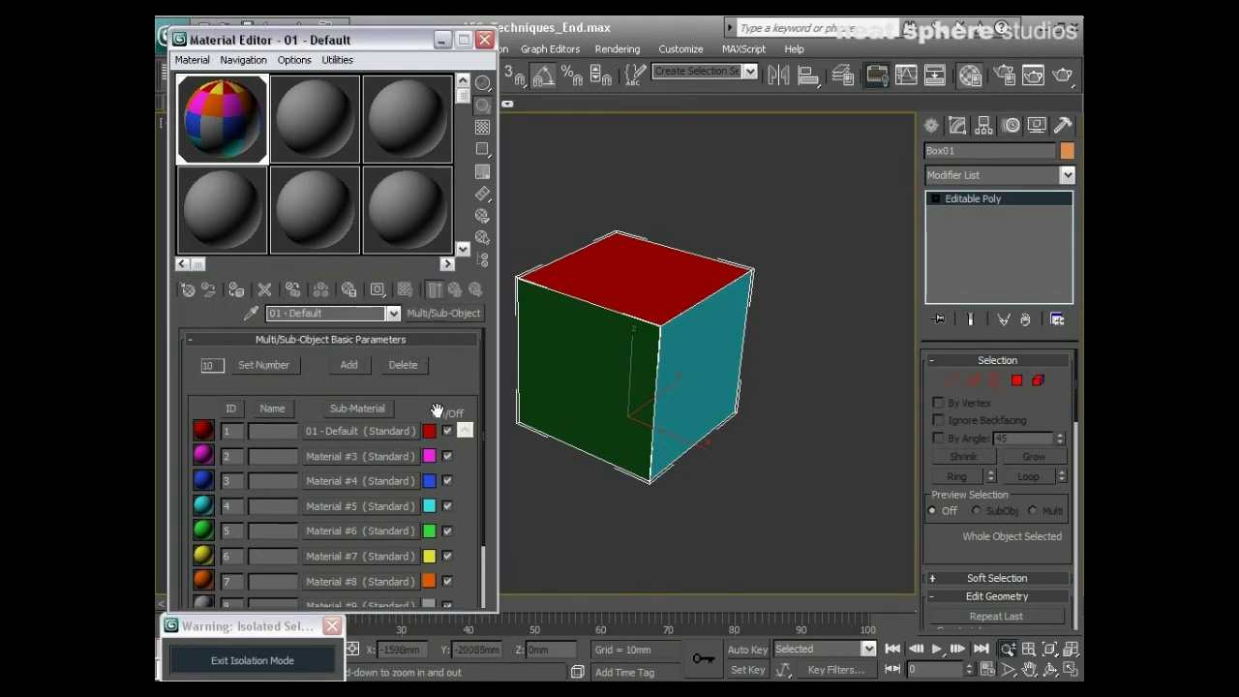
Step: Examine the box from all sides and compare its face colours with the sub-material IDs
scroll(458, 380, "down", 2)
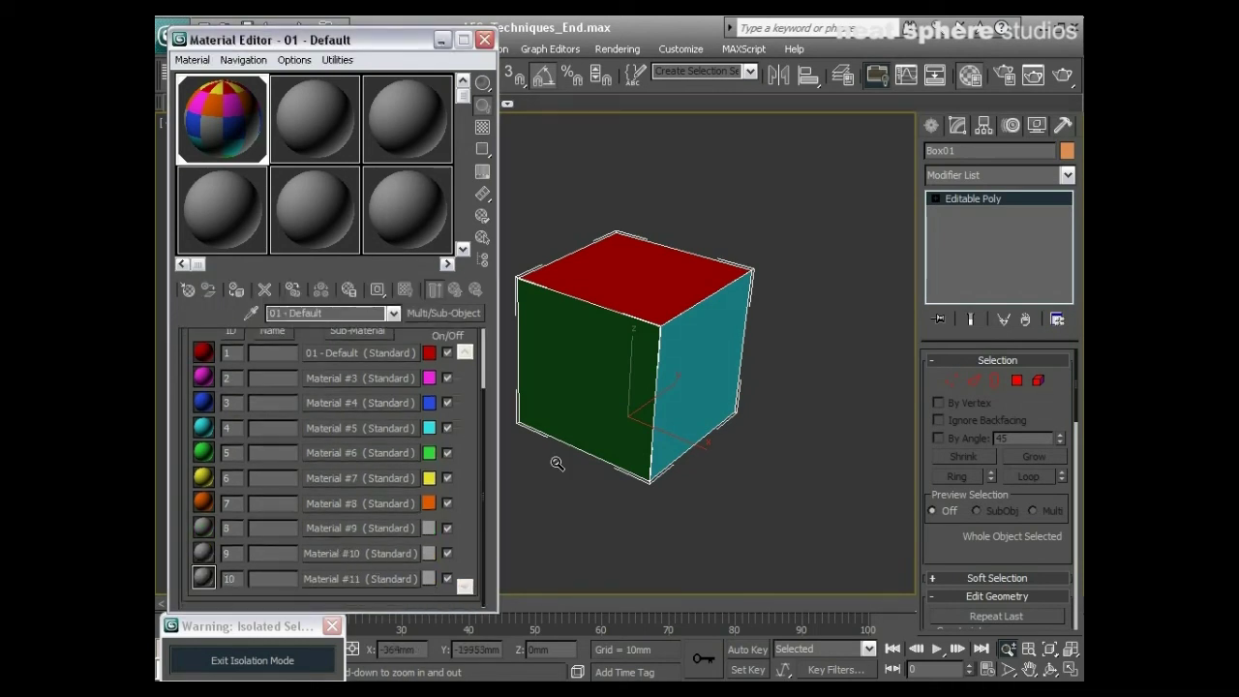
middle_click_drag(618, 373, 796, 266, "alt")
middle_click_drag(765, 475, 753, 401, "alt")
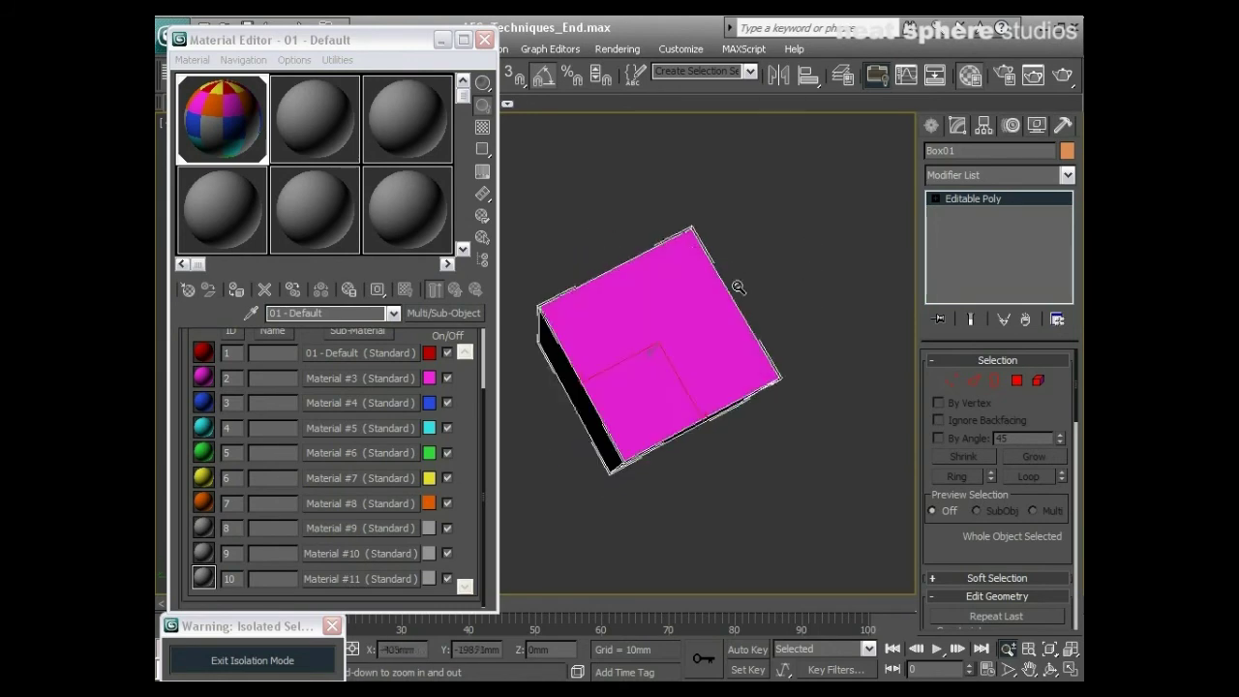
middle_click_drag(738, 287, 866, 477, "alt")
middle_click_drag(614, 435, 645, 454, "alt")
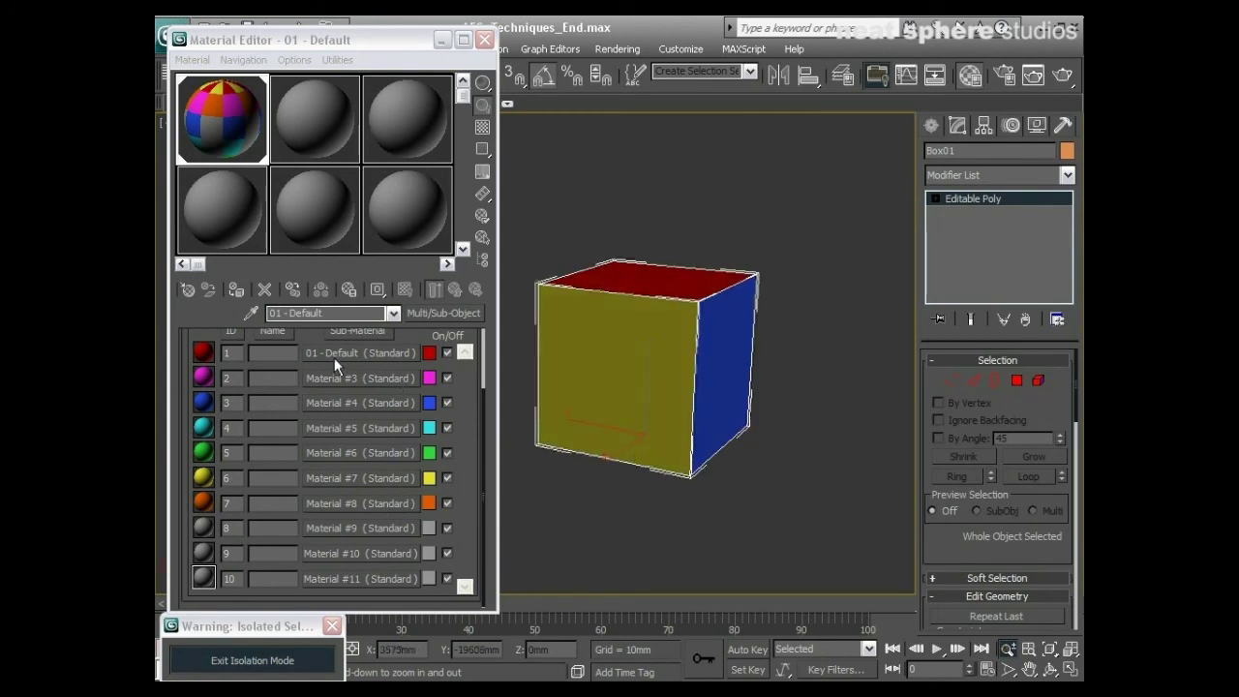
left_click_drag(468, 407, 475, 442)
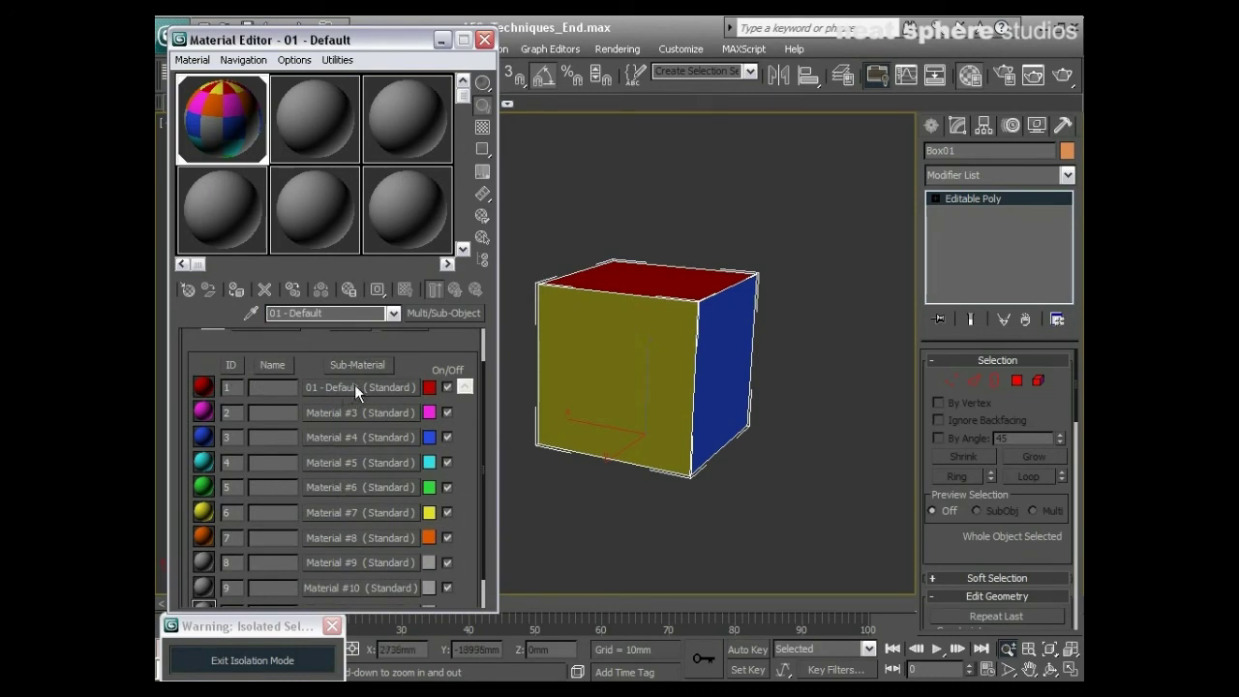
left_click(230, 387)
Step: Reselect the box, select its yellow side polygon at Polygon level and show selected faces as outlines instead of shaded
right_click(567, 506)
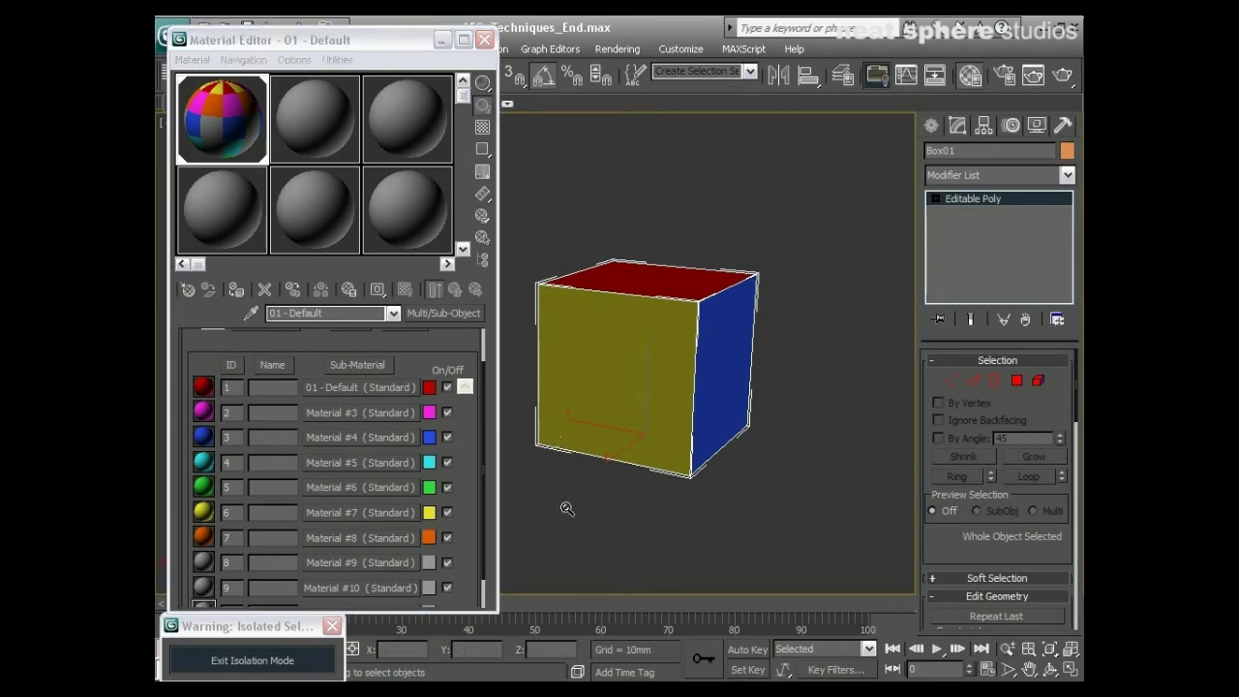
left_click(567, 511)
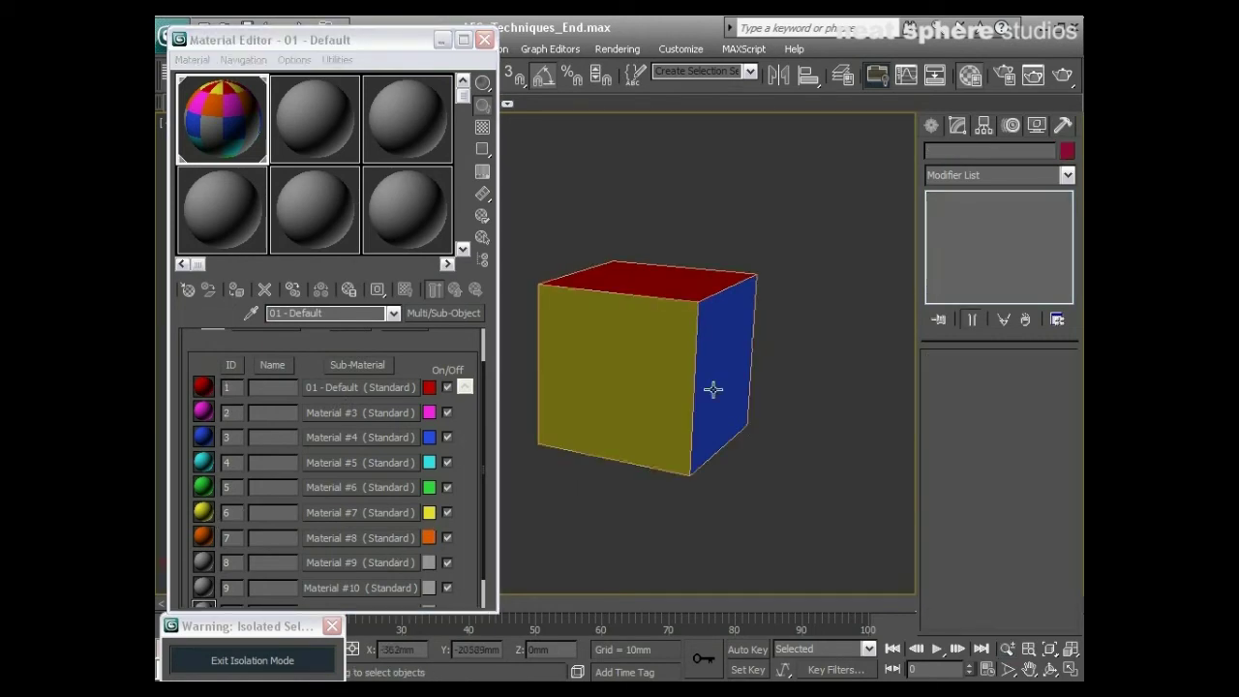
left_click(645, 427)
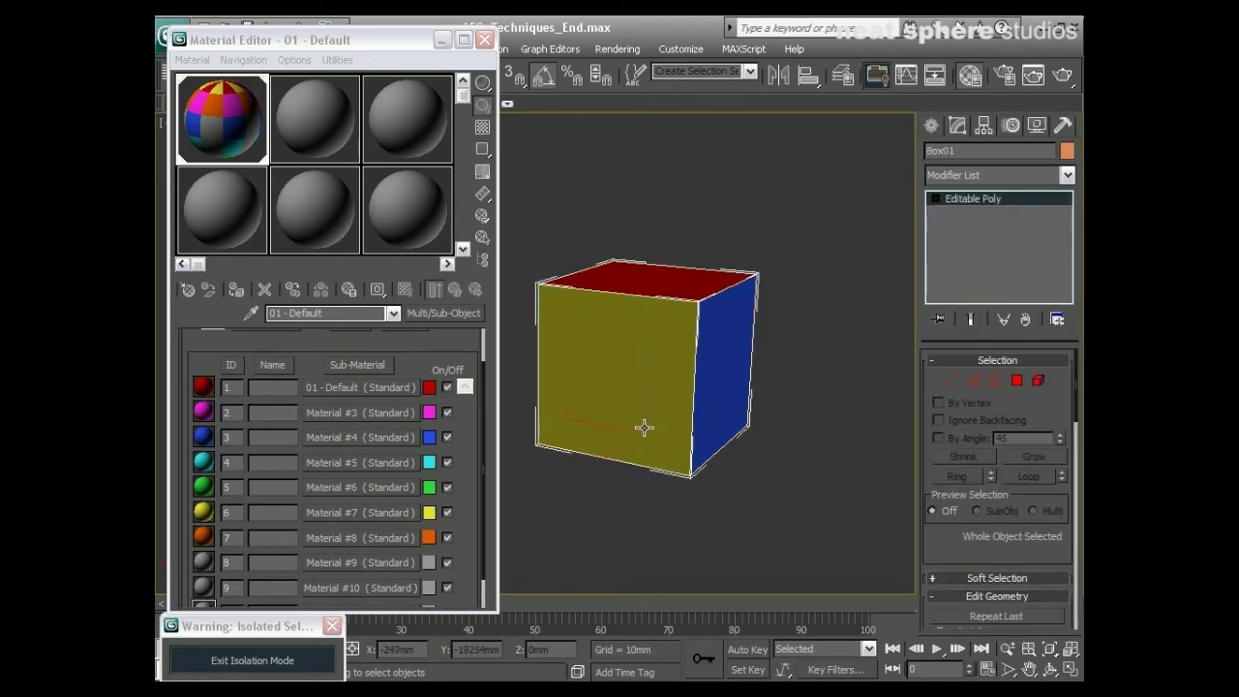
left_click(1013, 382)
left_click(583, 355)
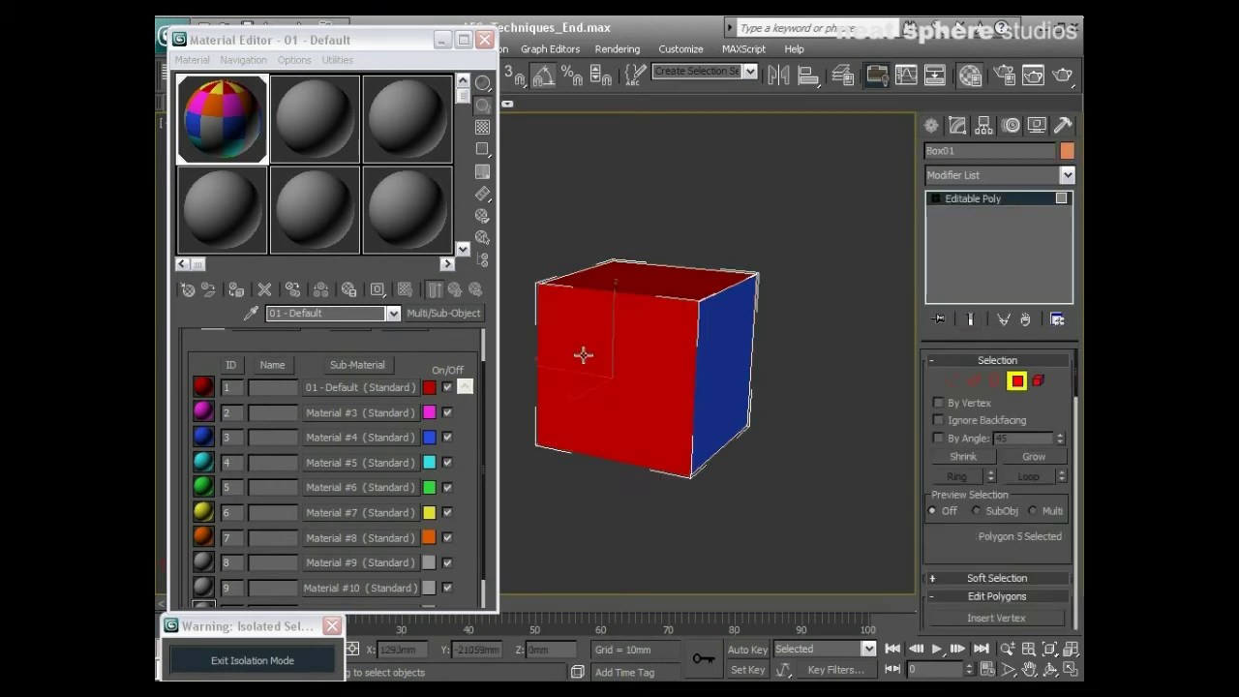
key("F2")
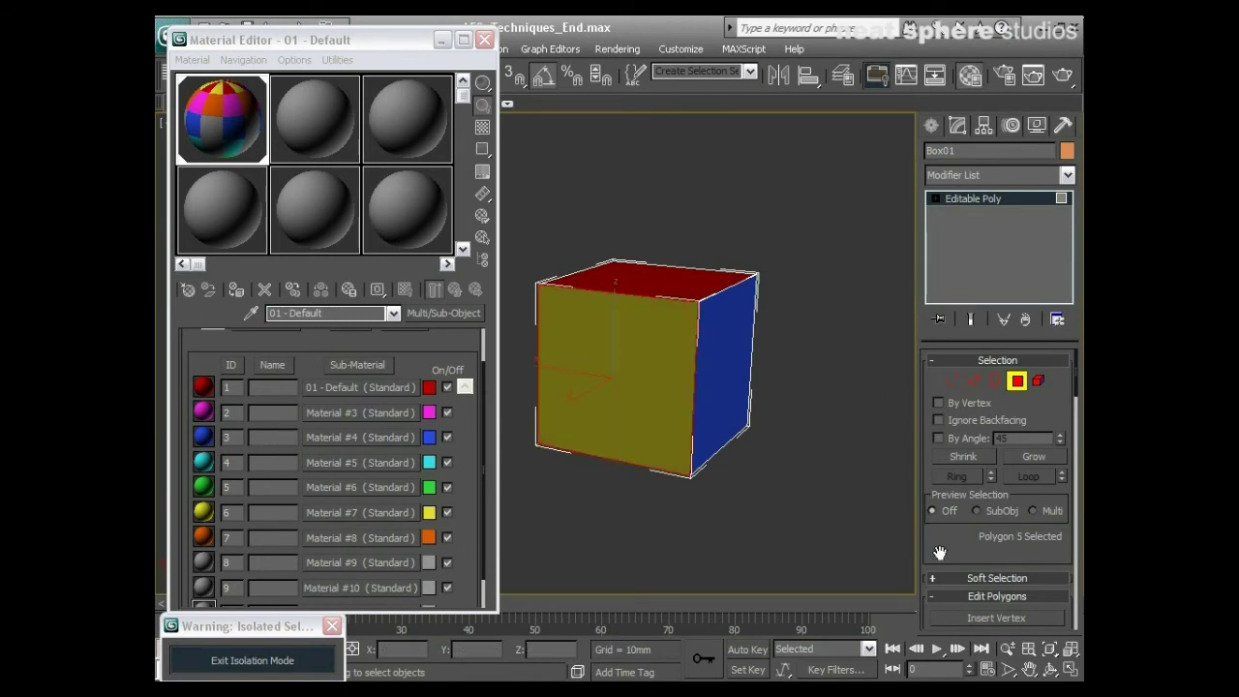
Step: Check the material IDs assigned to the yellow polygon and the adjacent blue polygon
scroll(945, 464, "down", 5)
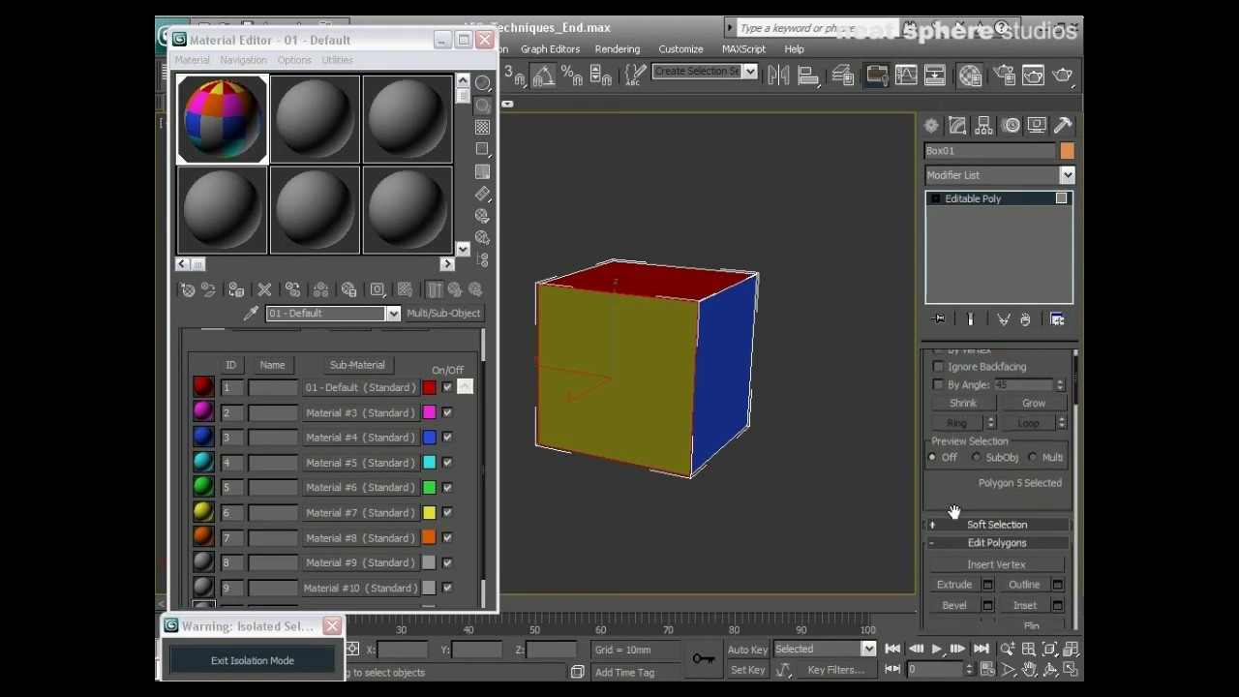
left_click(933, 456)
scroll(941, 416, "down", 3)
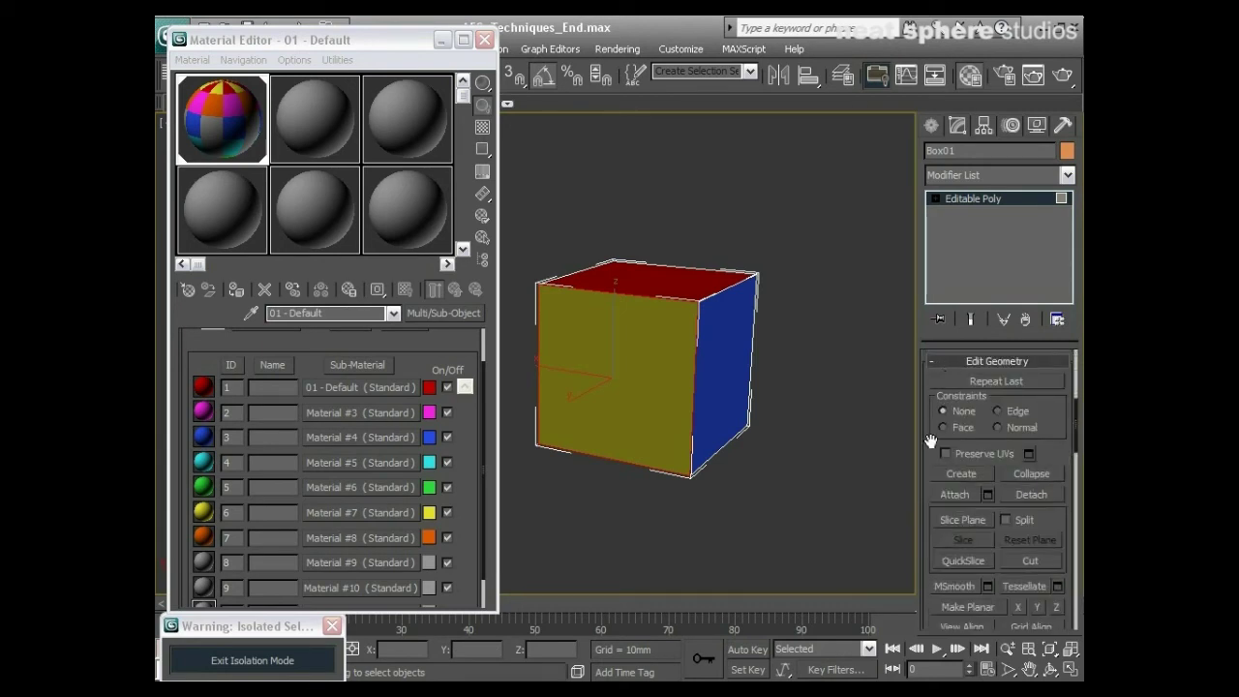
scroll(930, 436, "down", 10)
scroll(924, 344, "down", 1)
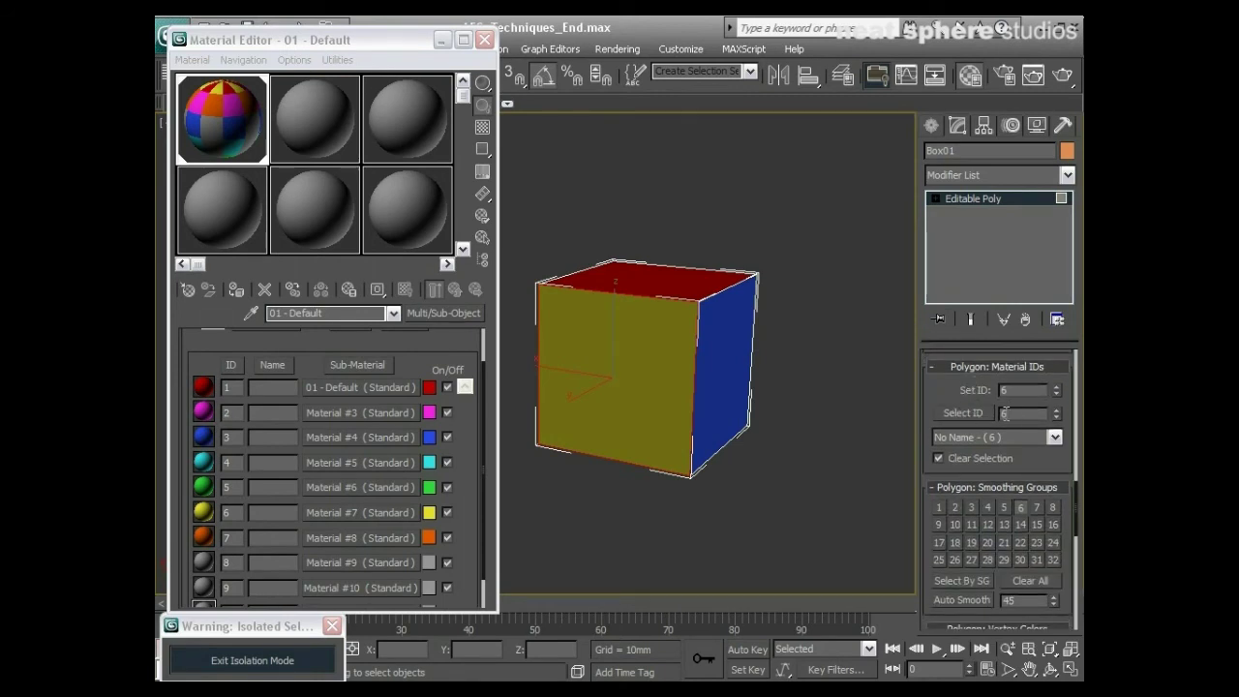
left_click(736, 374)
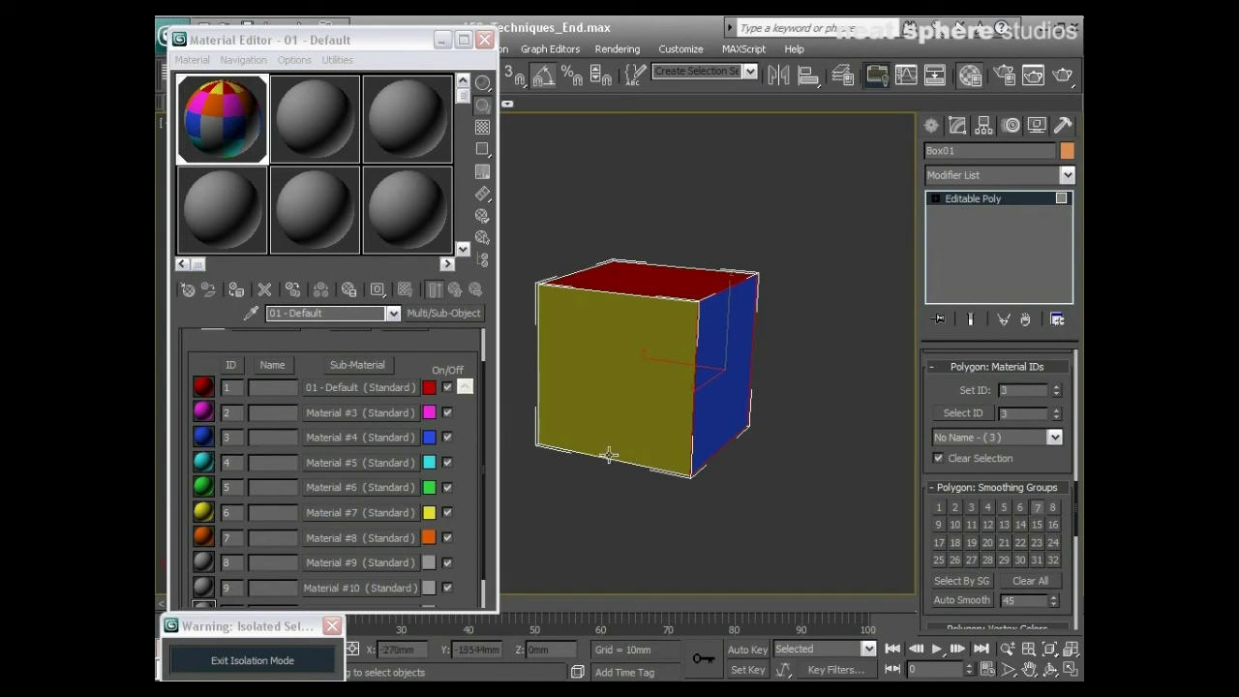
Step: Select the whole box at Element level, set its material ID to 1 and clear the selection
key("alt+z")
left_click_drag(644, 368, 712, 383)
left_click(936, 198)
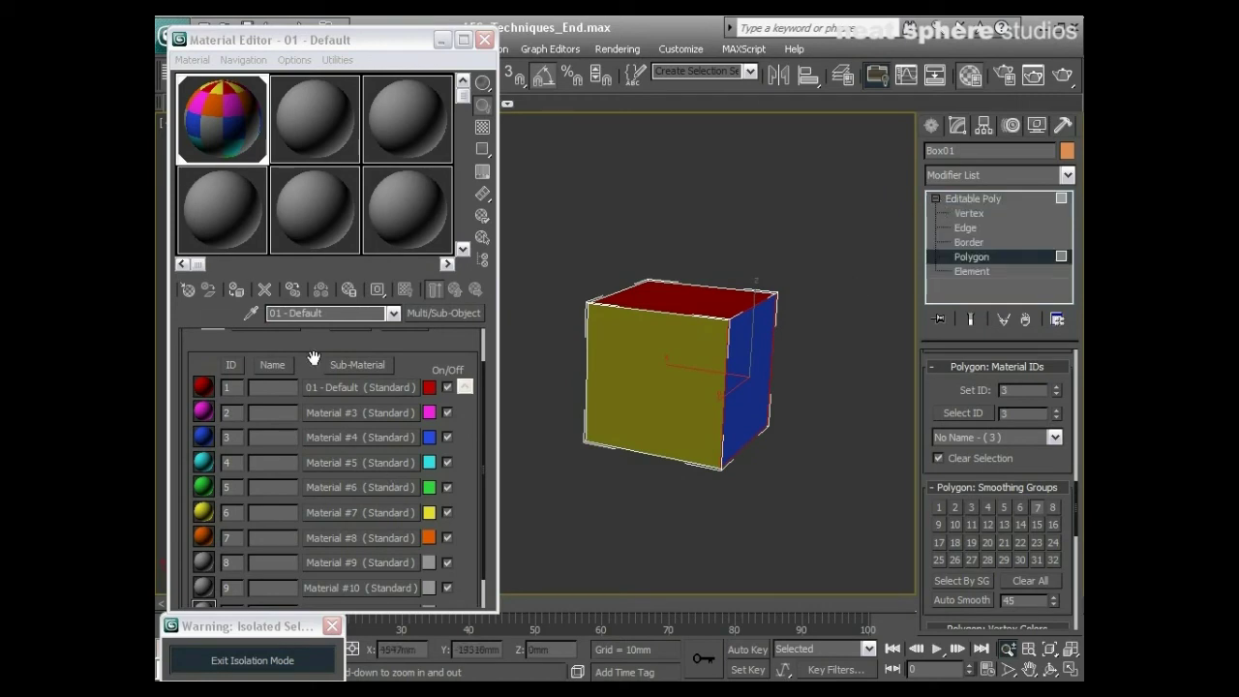
left_click(971, 272)
left_click(699, 378)
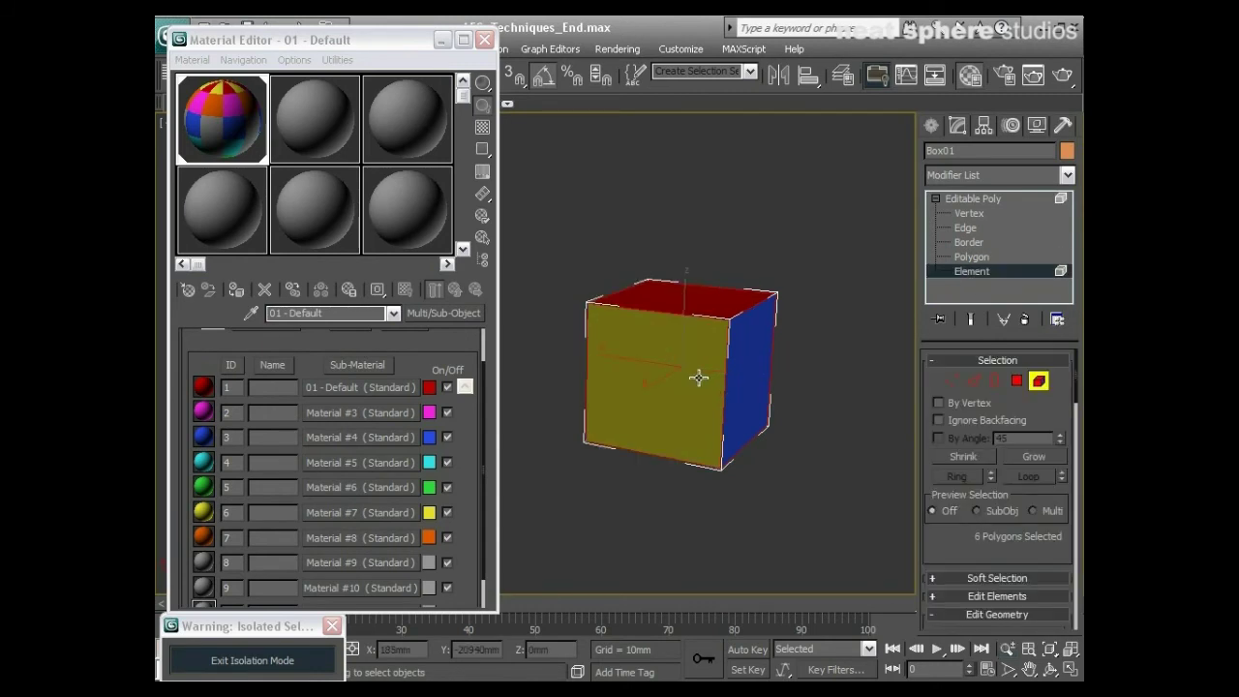
mouse_move(697, 285)
middle_mouse_down("alt")
mouse_move(711, 541)
mouse_move(702, 286)
middle_mouse_up("alt")
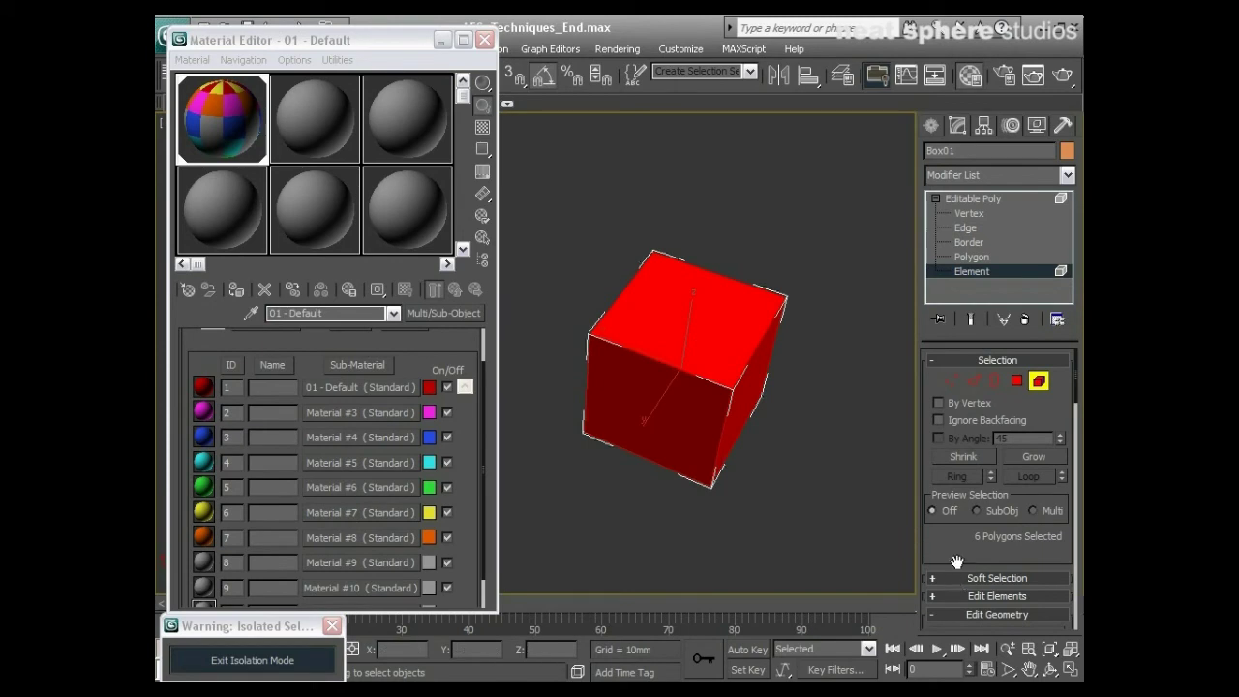
scroll(956, 561, "down", 5)
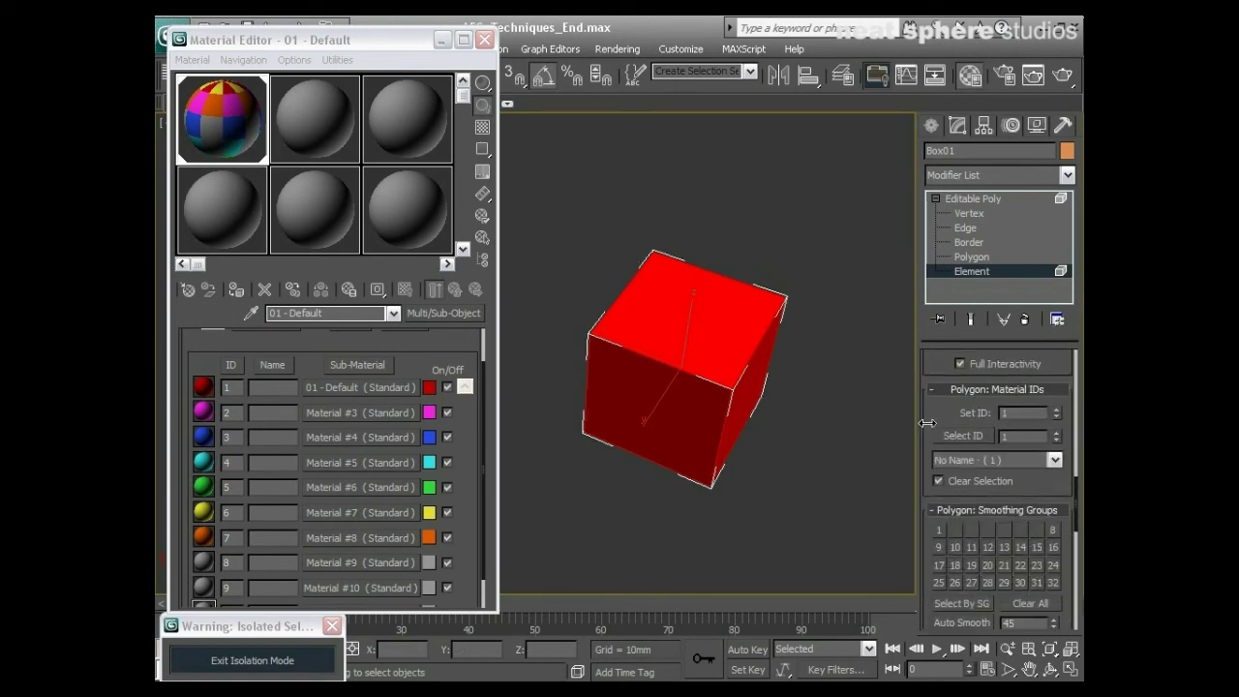
left_click(868, 423)
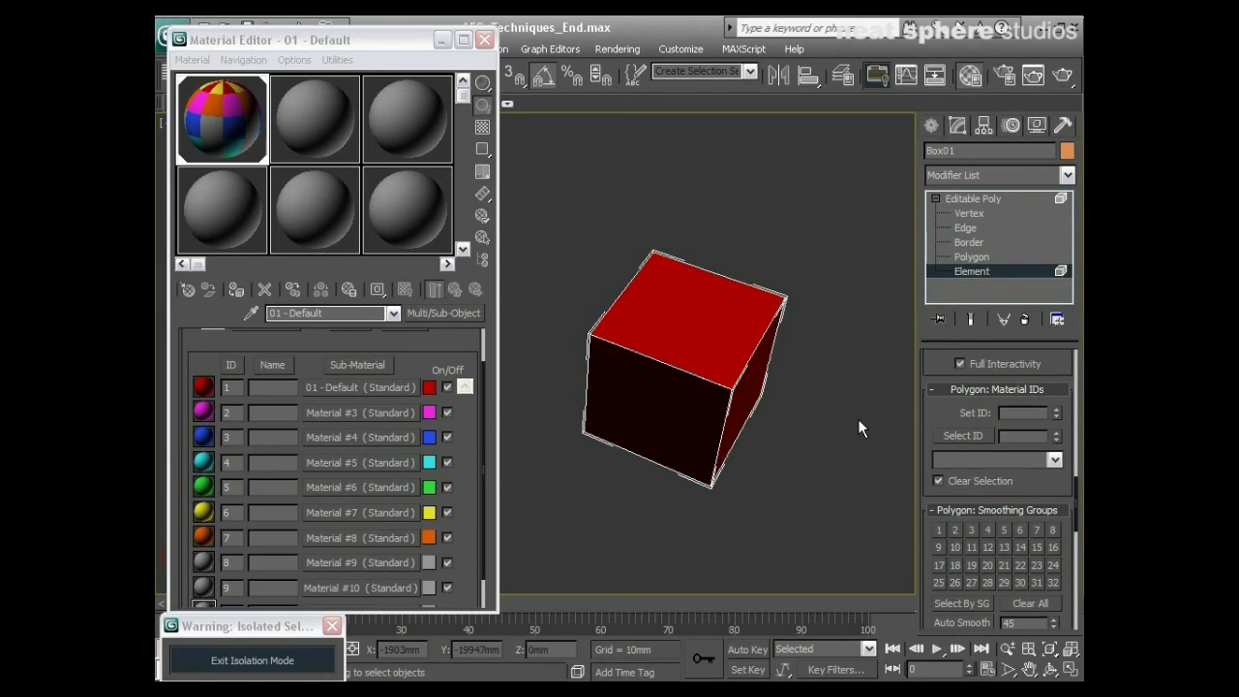
Step: Select two opposite side polygons of the box at Polygon level, set their material ID to 2 and clear the selection
left_click(990, 274)
middle_click_drag(854, 548, 615, 496, "alt")
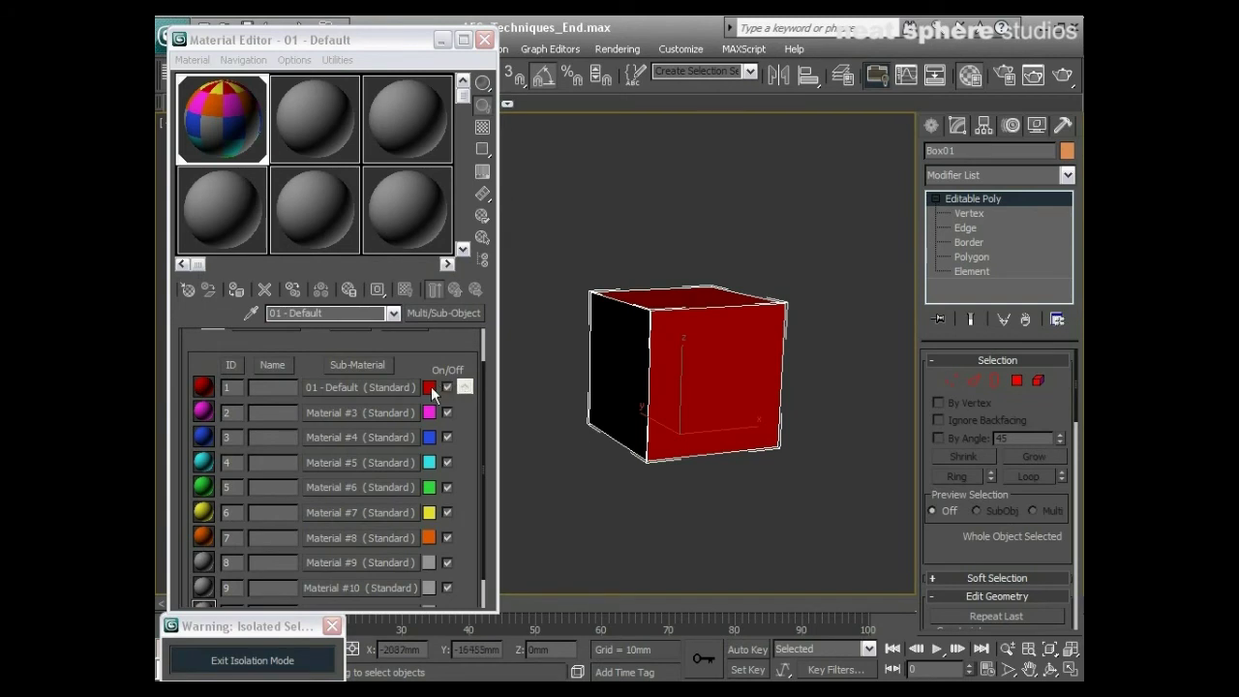
middle_click_drag(617, 409, 681, 294, "alt")
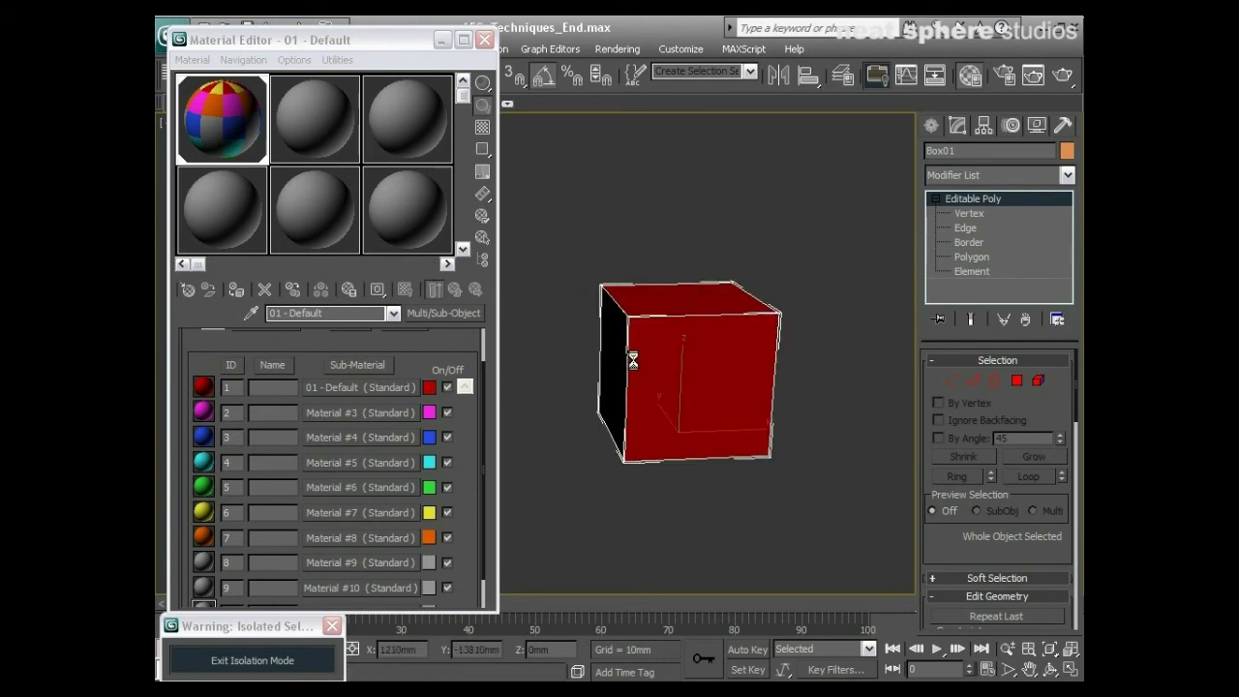
middle_click_drag(630, 359, 647, 380, "alt")
left_click(1017, 381)
left_click(642, 384)
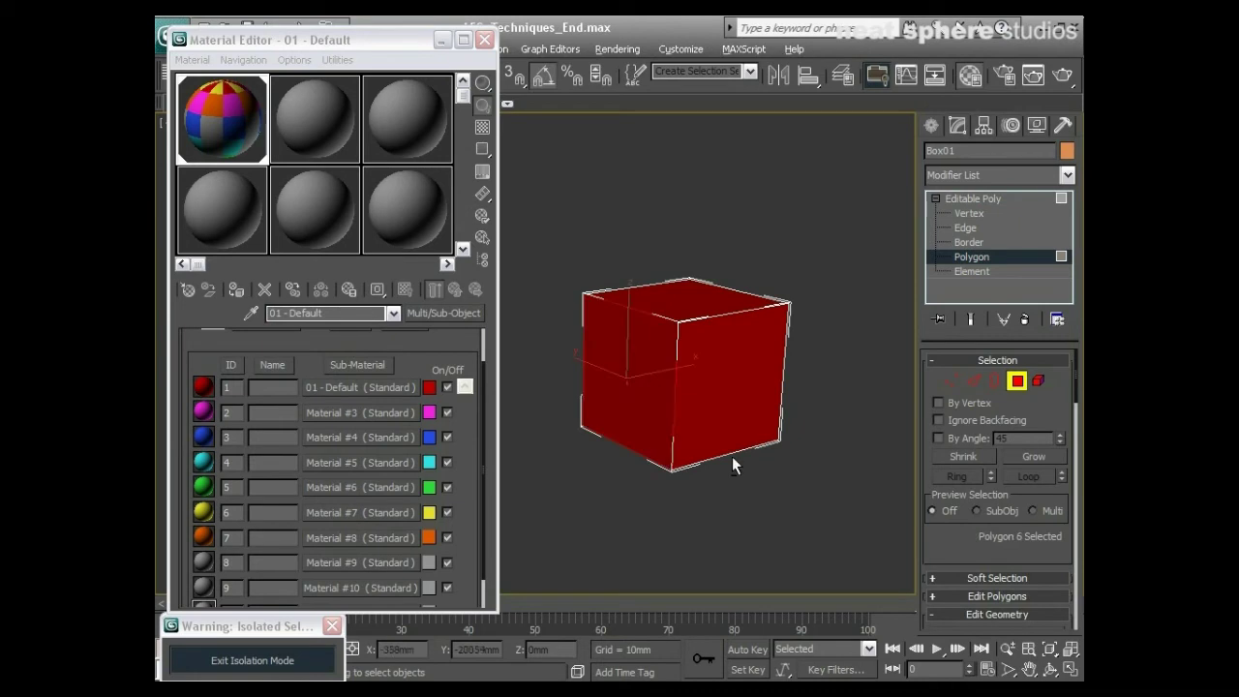
mouse_move(759, 467)
middle_mouse_down("alt")
mouse_move(729, 477)
mouse_move(702, 439)
mouse_move(843, 448)
middle_mouse_up("alt")
left_click(714, 419, "ctrl")
scroll(958, 540, "down", 5)
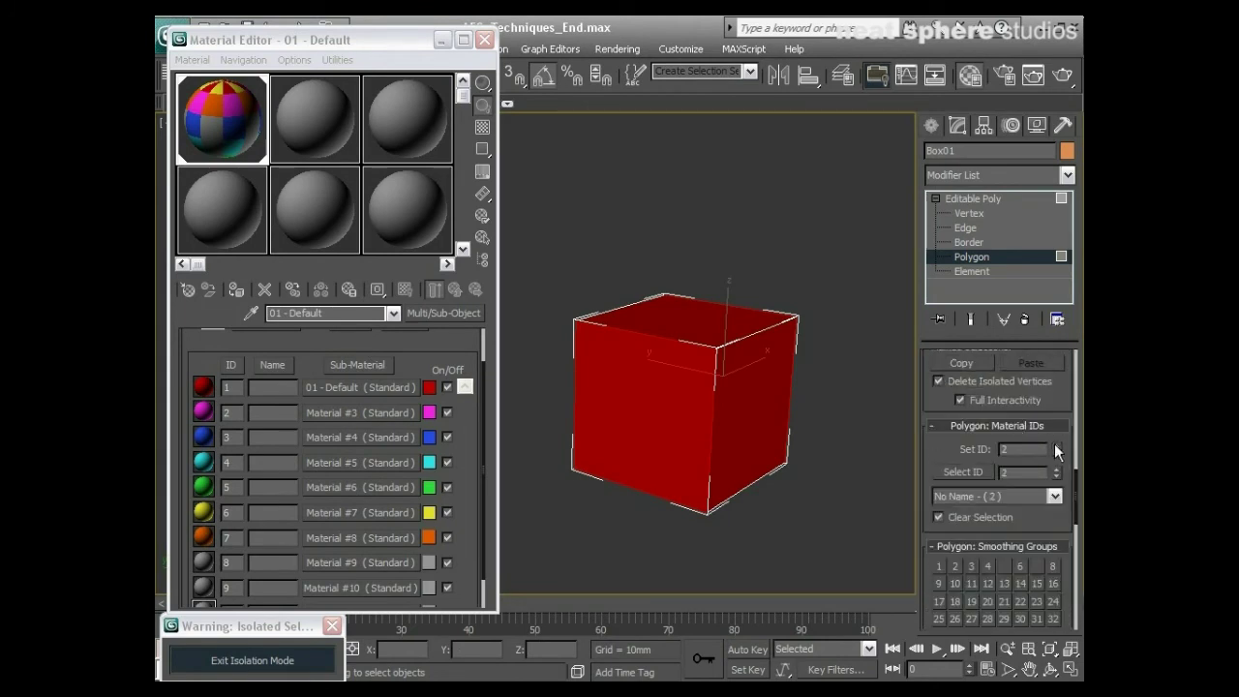
left_click(858, 447)
Step: Set the material ID of the remaining red side polygons to 3 and clear the selection
middle_click_drag(839, 498, 803, 479, "alt")
left_click(709, 396)
middle_click_drag(629, 447, 683, 385, "alt")
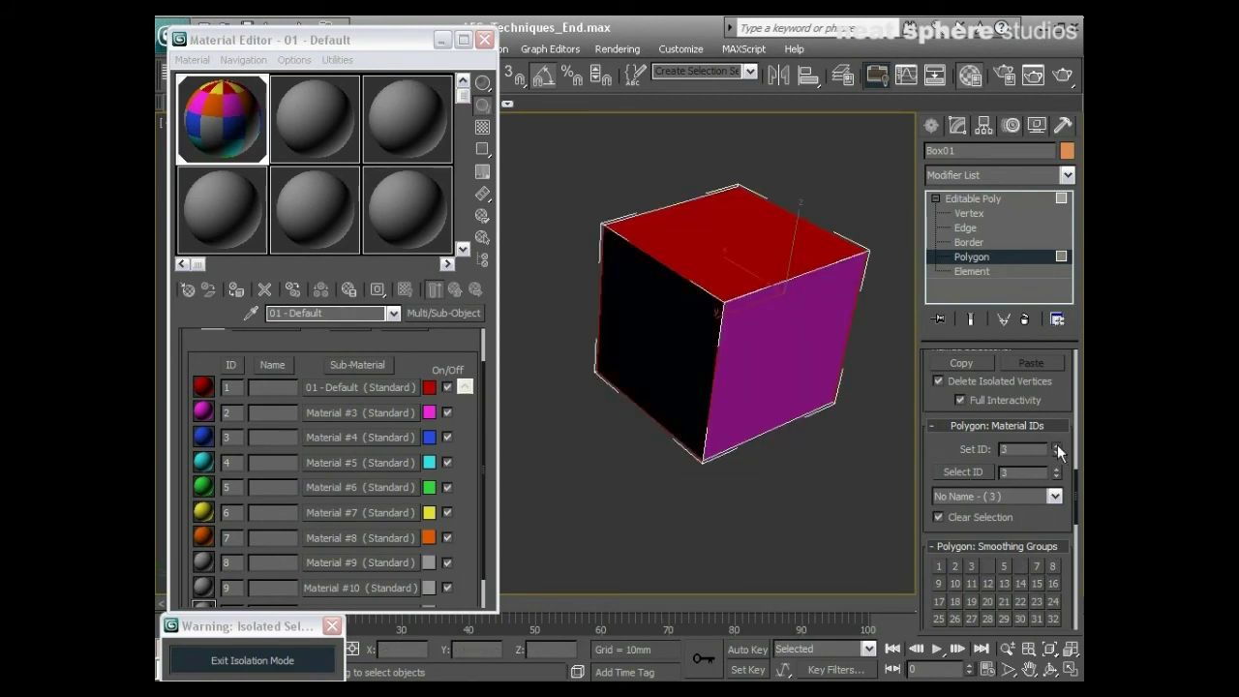
left_click(888, 470)
Step: Select the top and bottom polygons of the box and set their material ID to 5
middle_click_drag(887, 470, 666, 503, "alt")
left_click(752, 240)
middle_click_drag(751, 239, 789, 397, "alt")
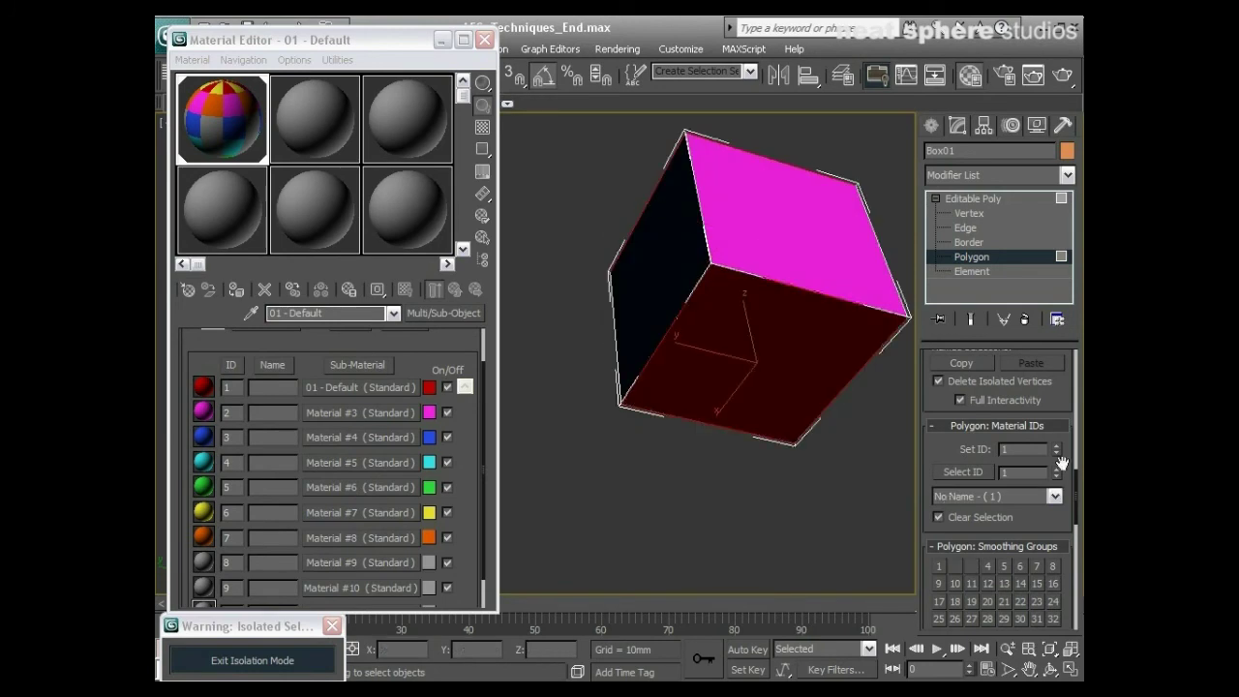
type("5")
key("Return")
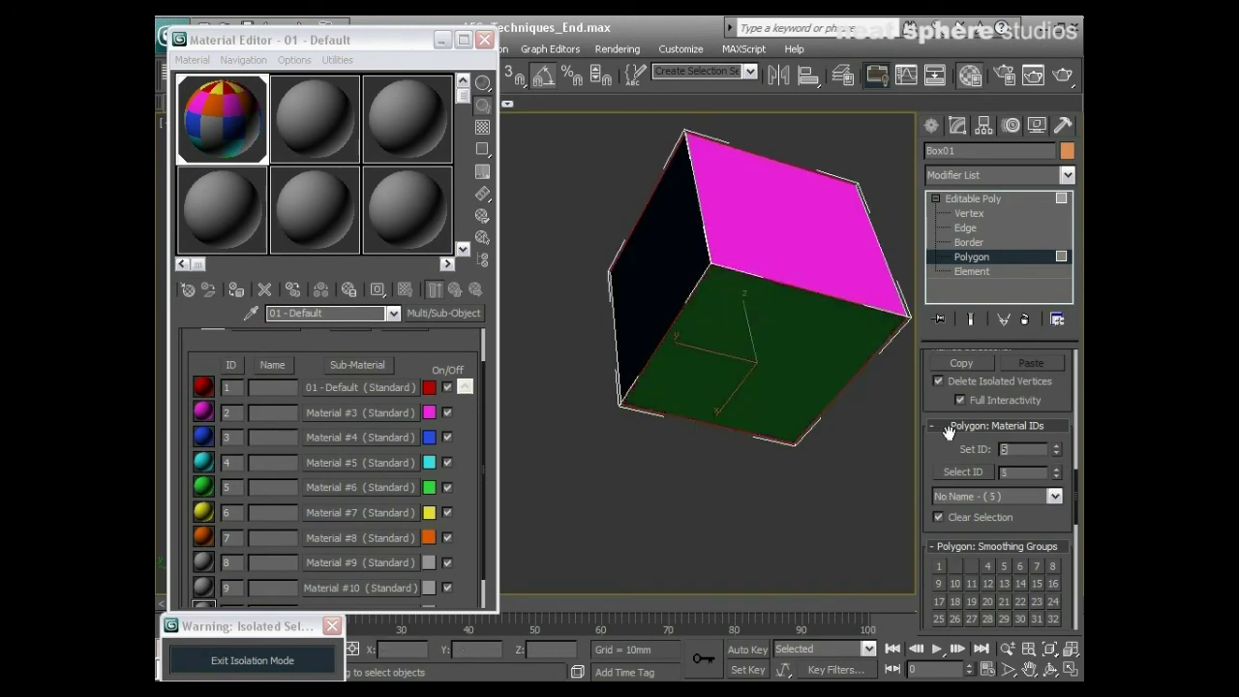
middle_click_drag(872, 431, 885, 287, "alt")
middle_click_drag(630, 308, 913, 296, "alt")
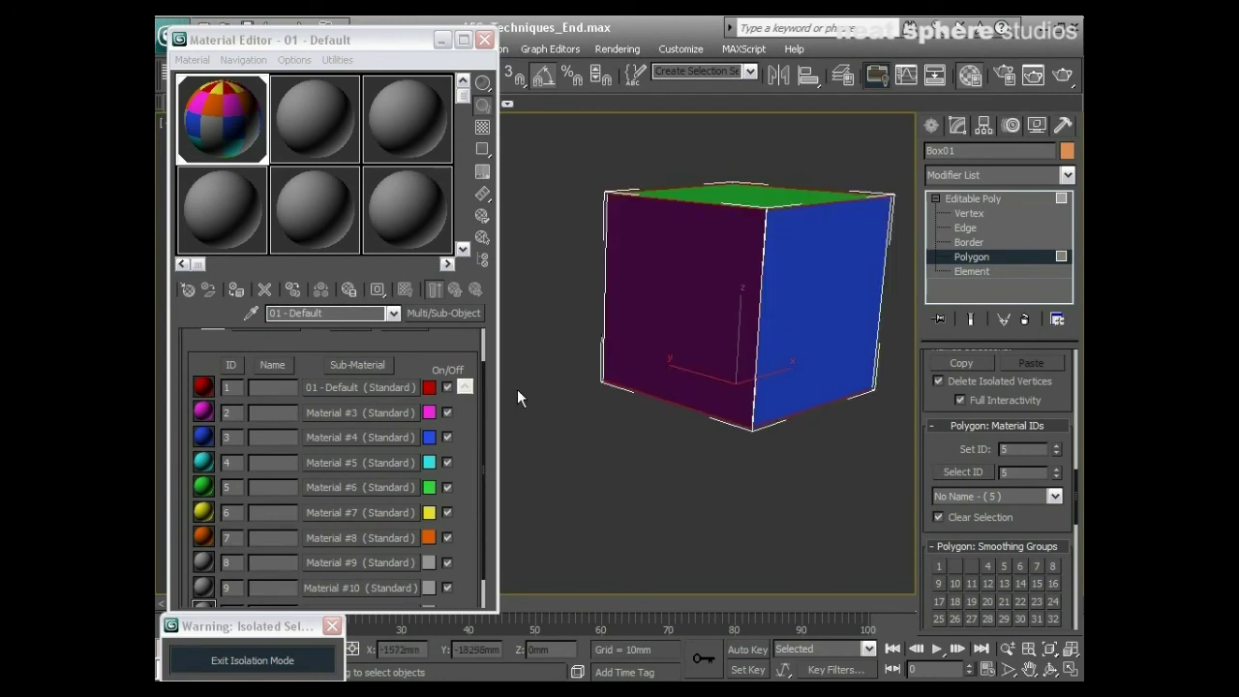
Step: Change the green sub-material with ID 5 from Standard to the Architectural material type
left_click(360, 487)
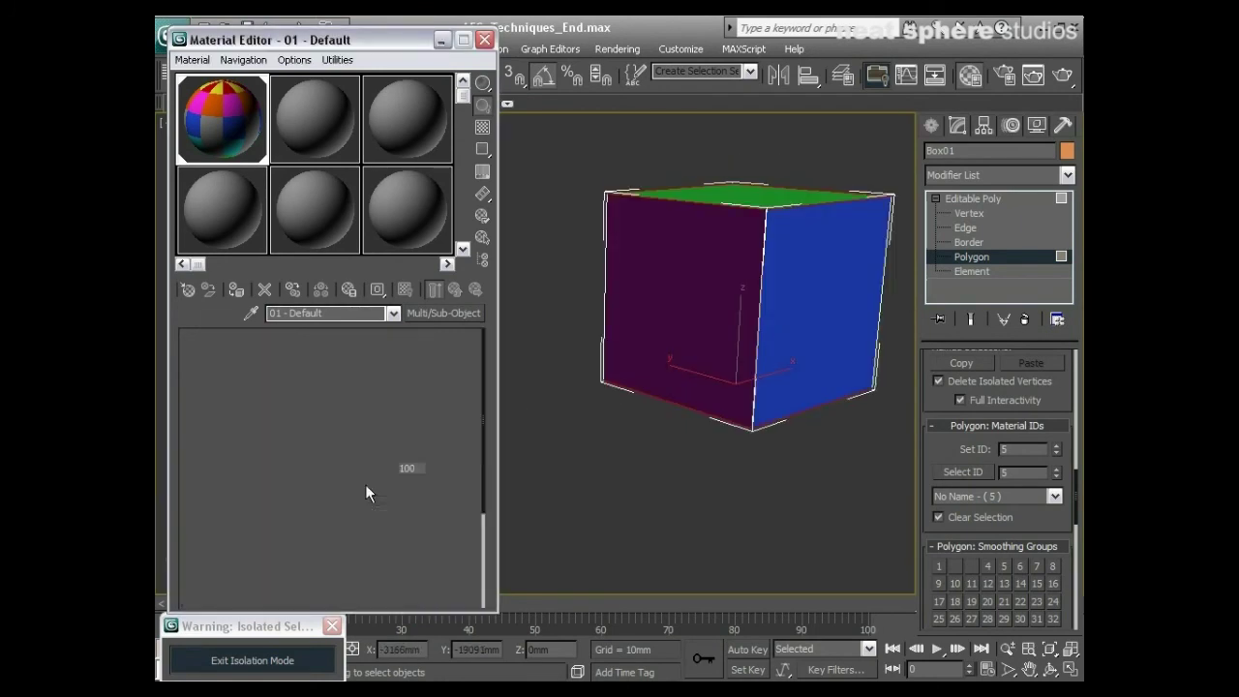
left_click(420, 312)
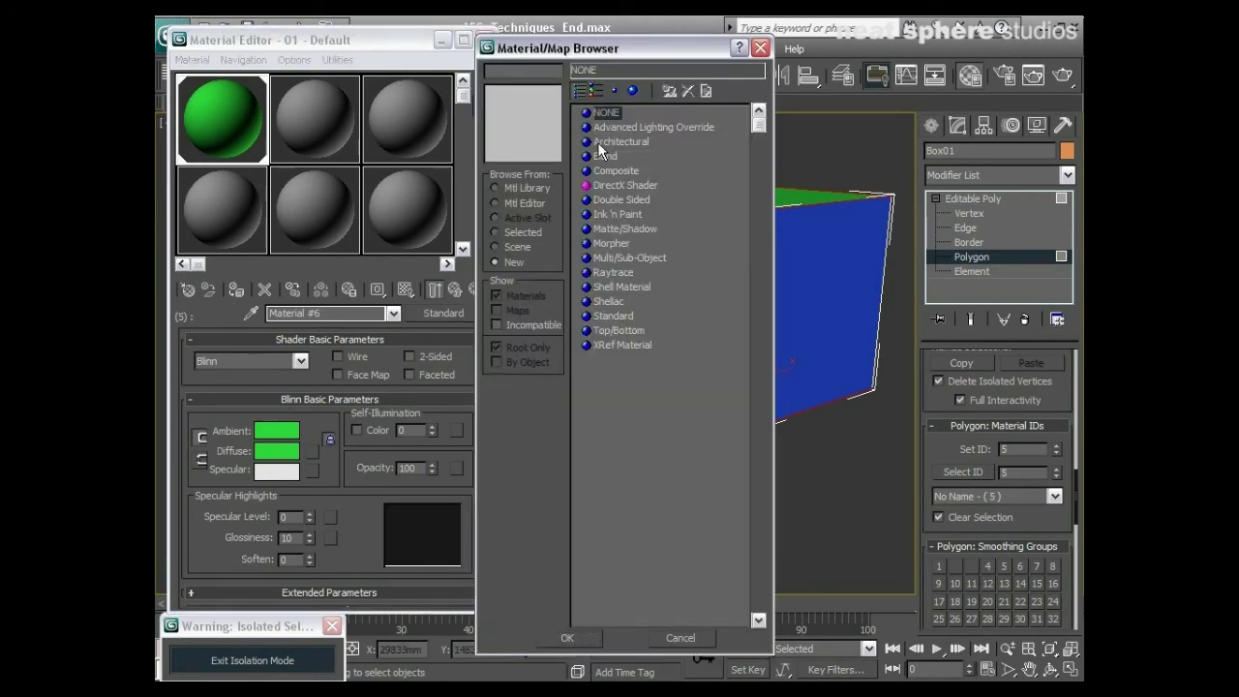
left_click(602, 142)
left_click(567, 639)
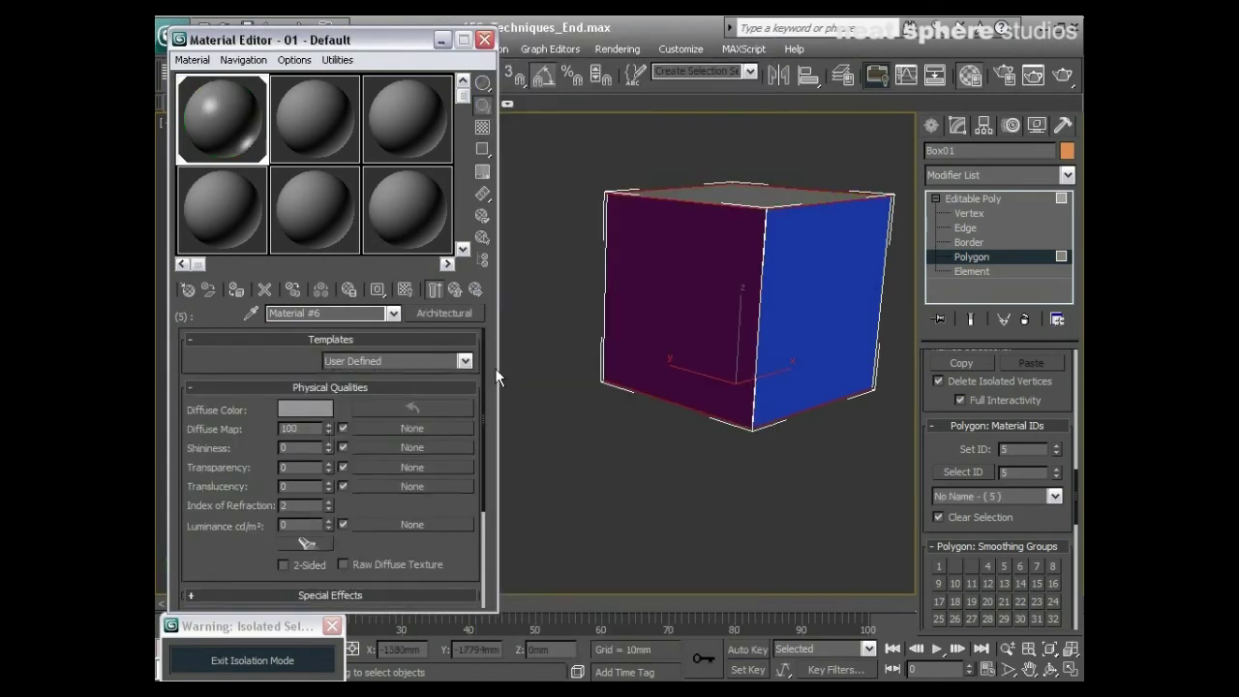
Step: Apply the Glass - Clear template to the Architectural sub-material and show a checkered background behind its preview sample
left_click(466, 361)
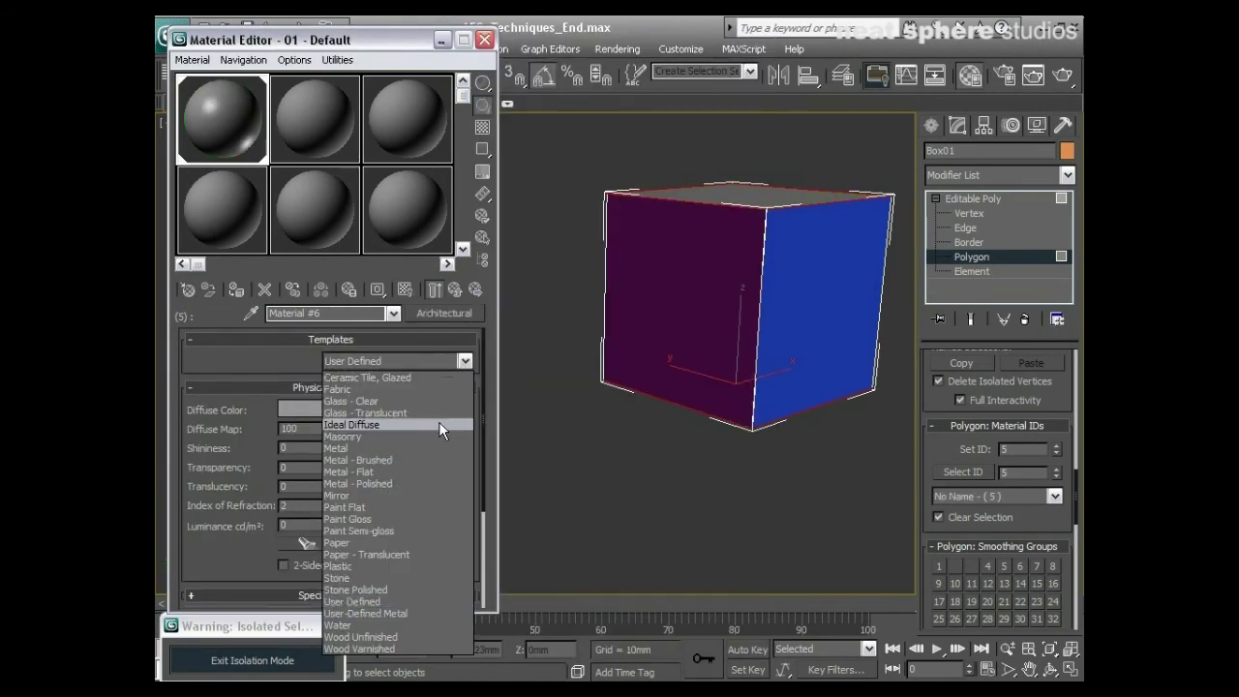
left_click(379, 401)
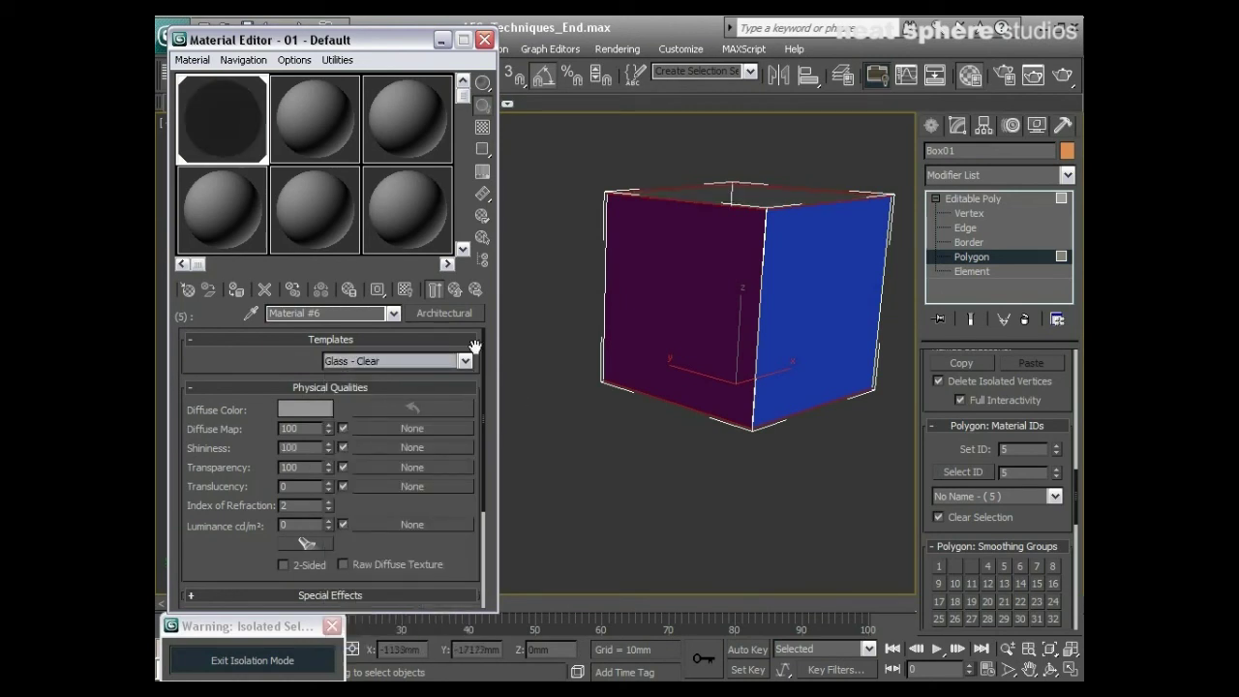
left_click(482, 126)
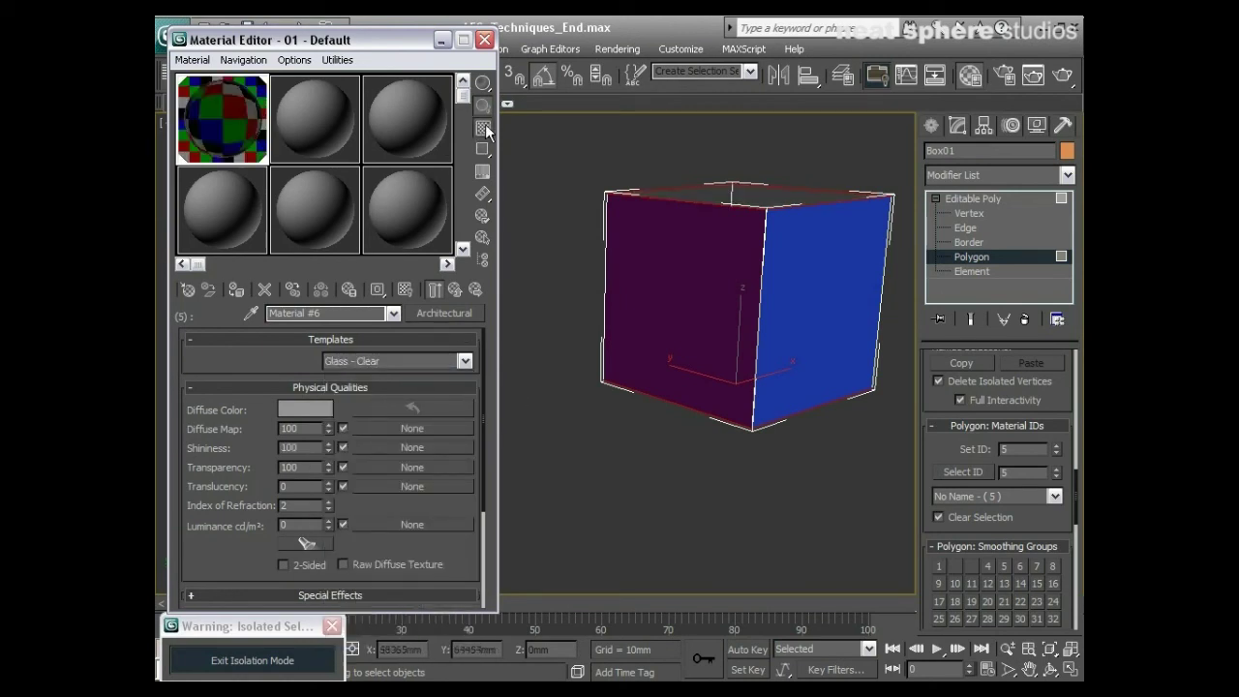
Step: Return to the parent Multi/Sub-Object material through the Material/Map Navigator and render the box seen from above
left_click(483, 263)
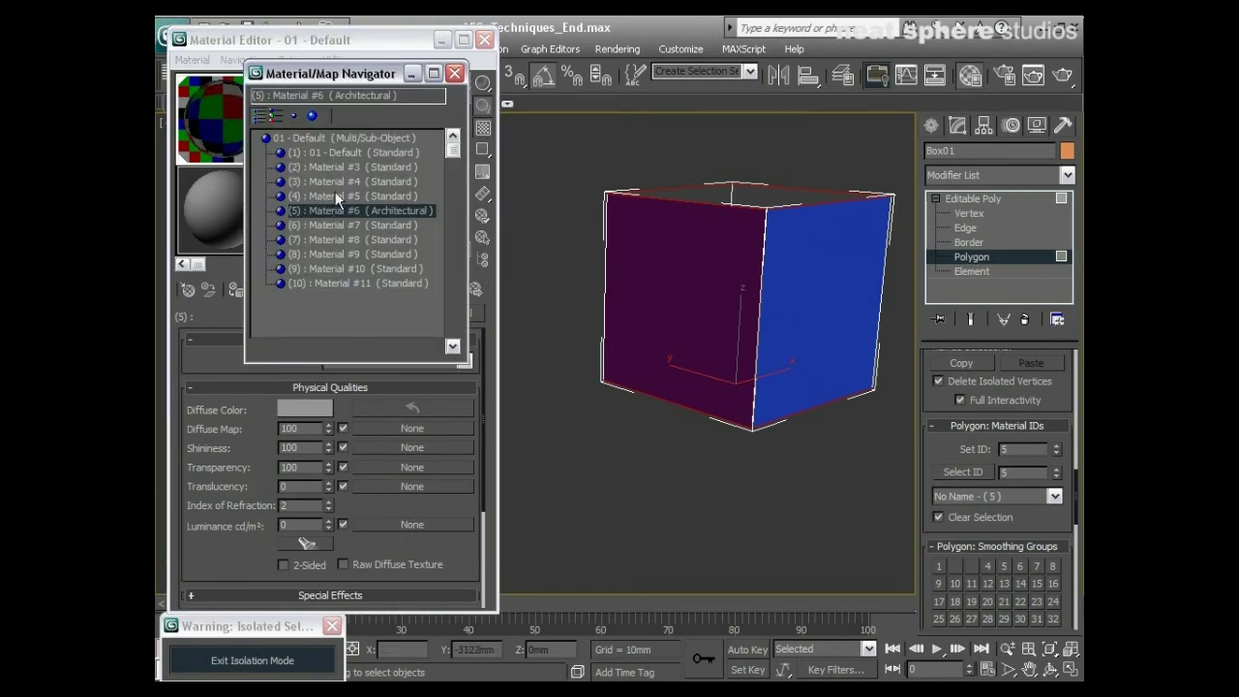
left_click(335, 136)
left_click_drag(305, 81, 612, 61)
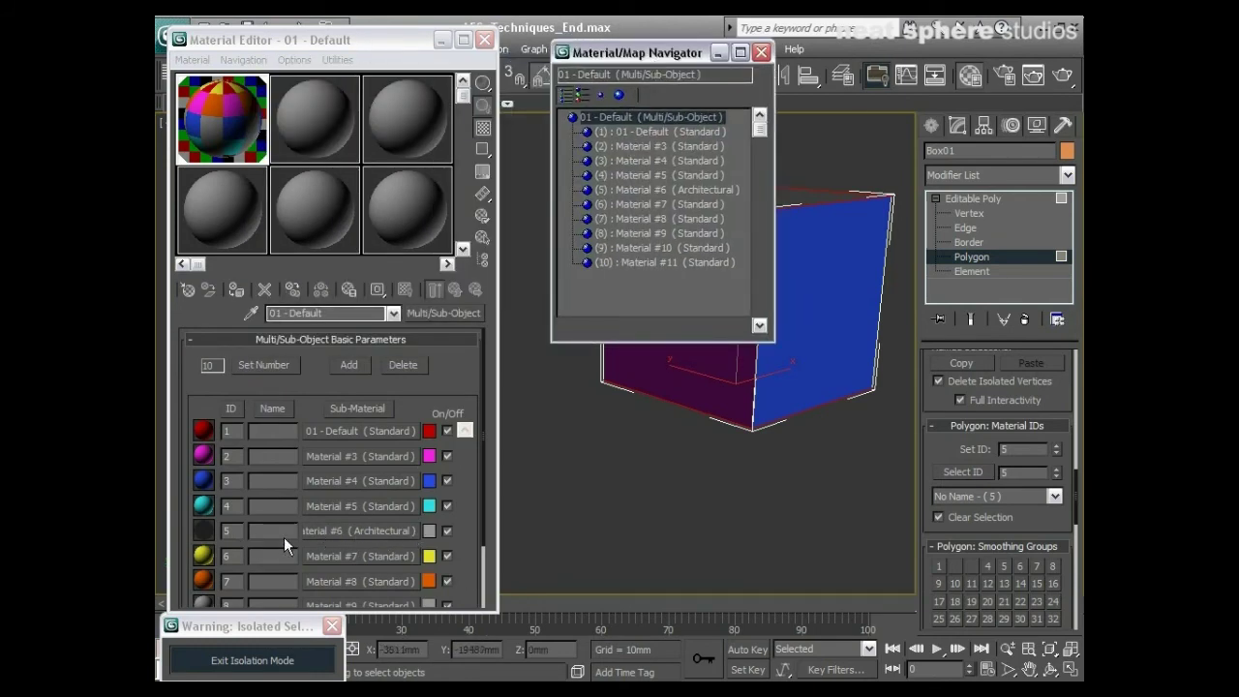
left_click(761, 53)
middle_click_drag(714, 208, 744, 471, "alt")
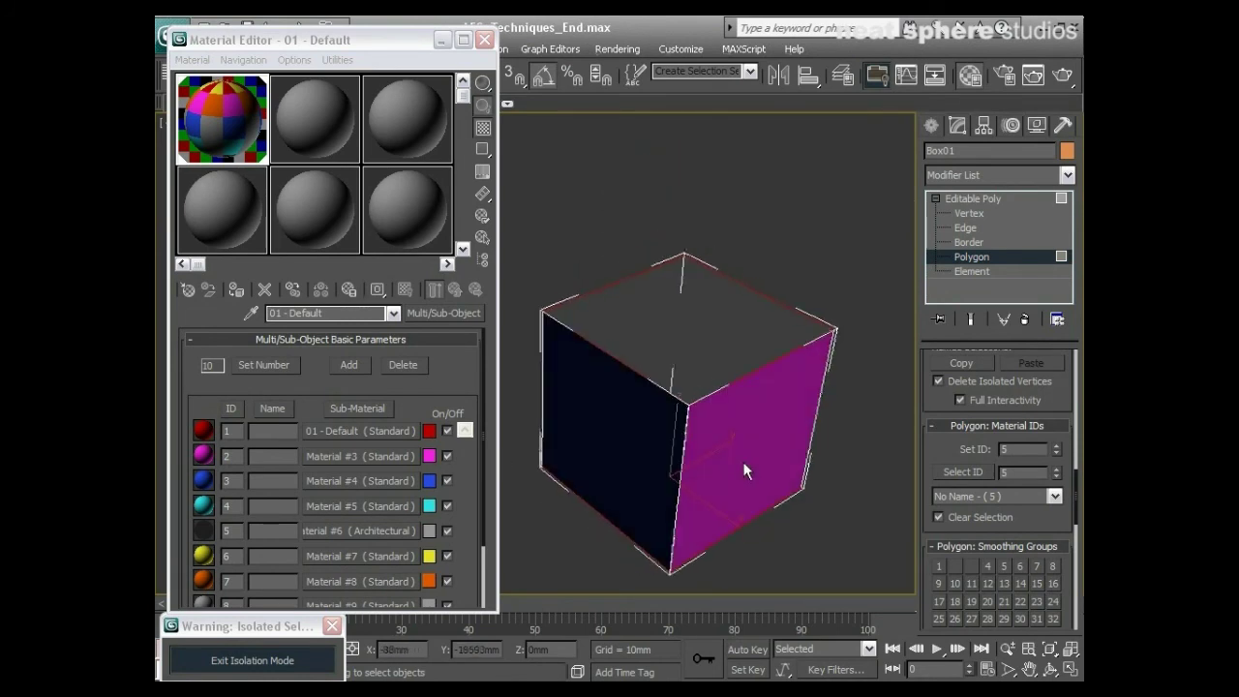
left_click(1061, 85)
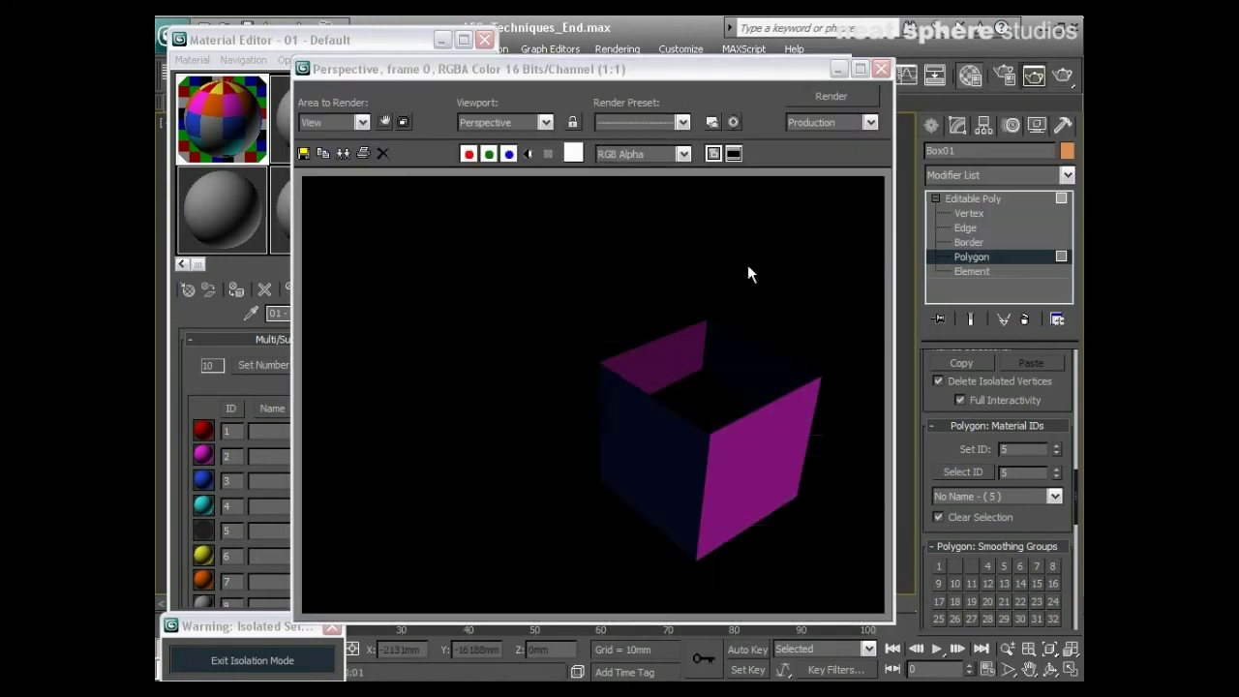
Step: Set the environment background colour to pale blue (208, 228, 242), re-render the perspective view and close the render
left_click(617, 48)
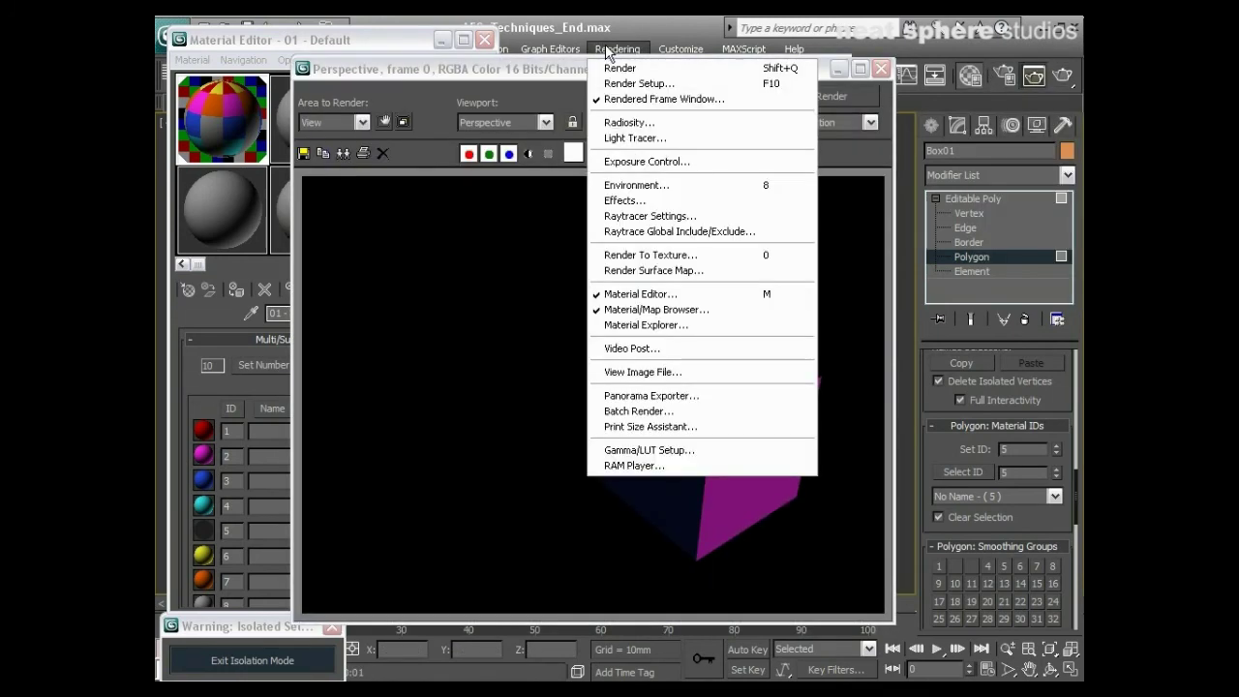
left_click(624, 185)
left_click(603, 246)
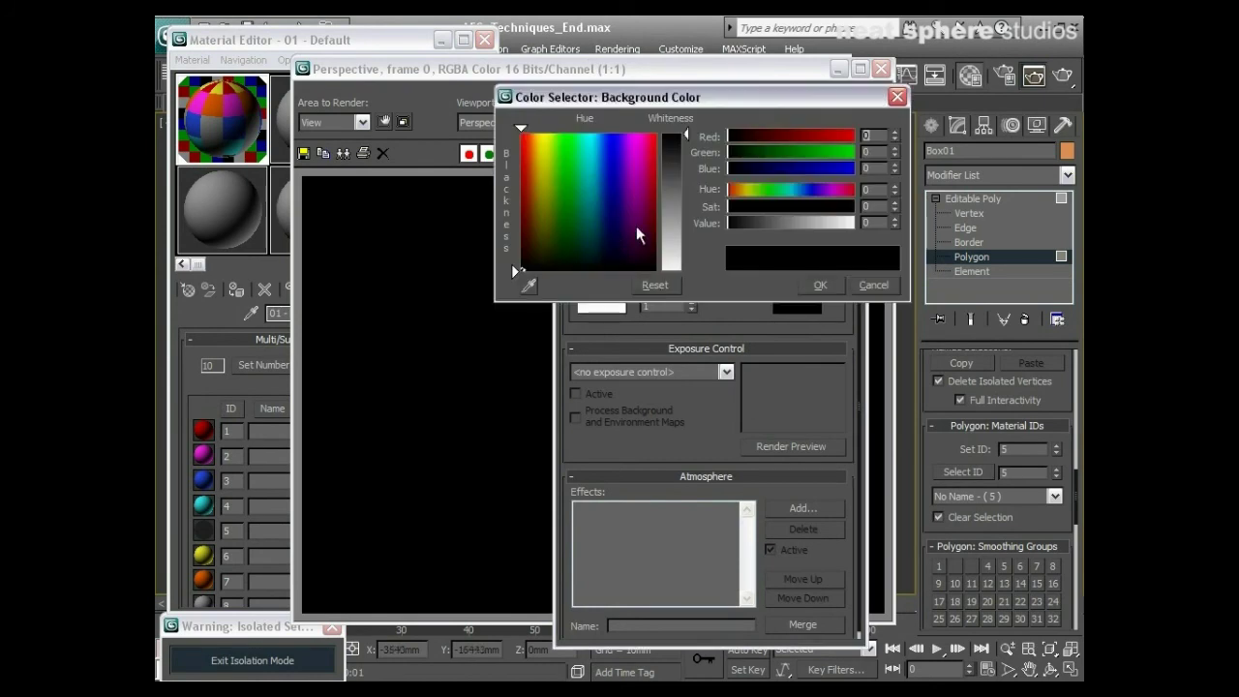
left_click(598, 171)
left_click_drag(686, 134, 687, 250)
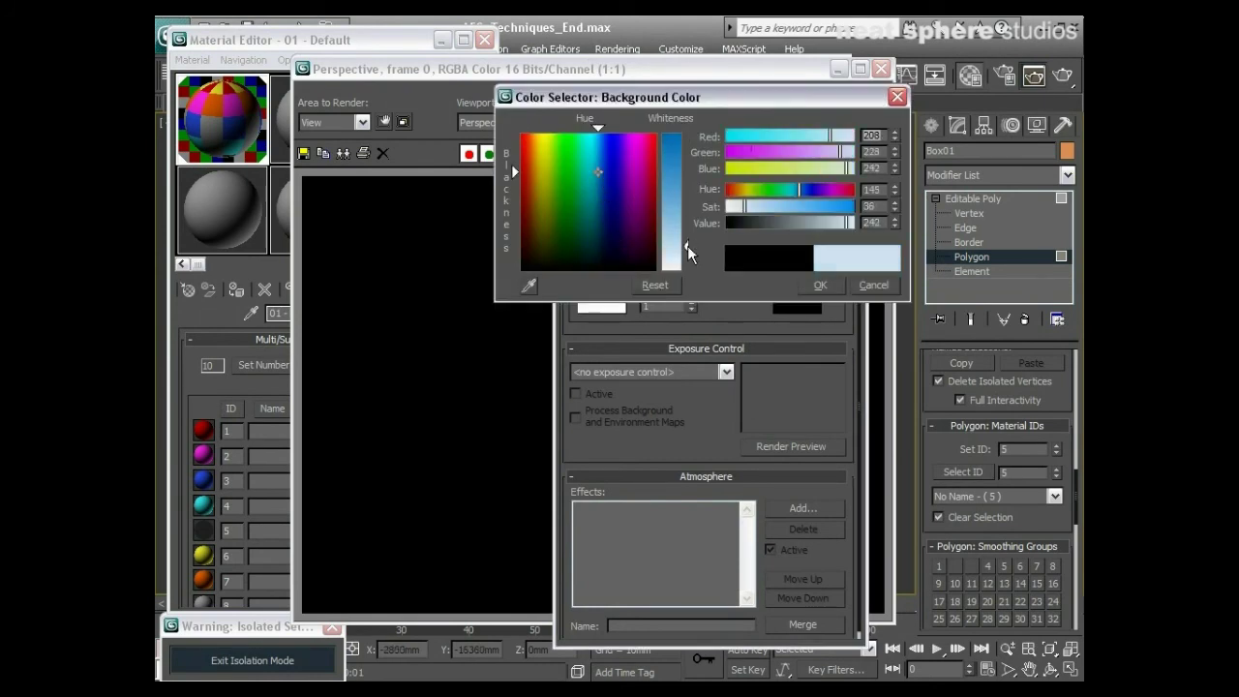
left_click(847, 286)
left_click(853, 135)
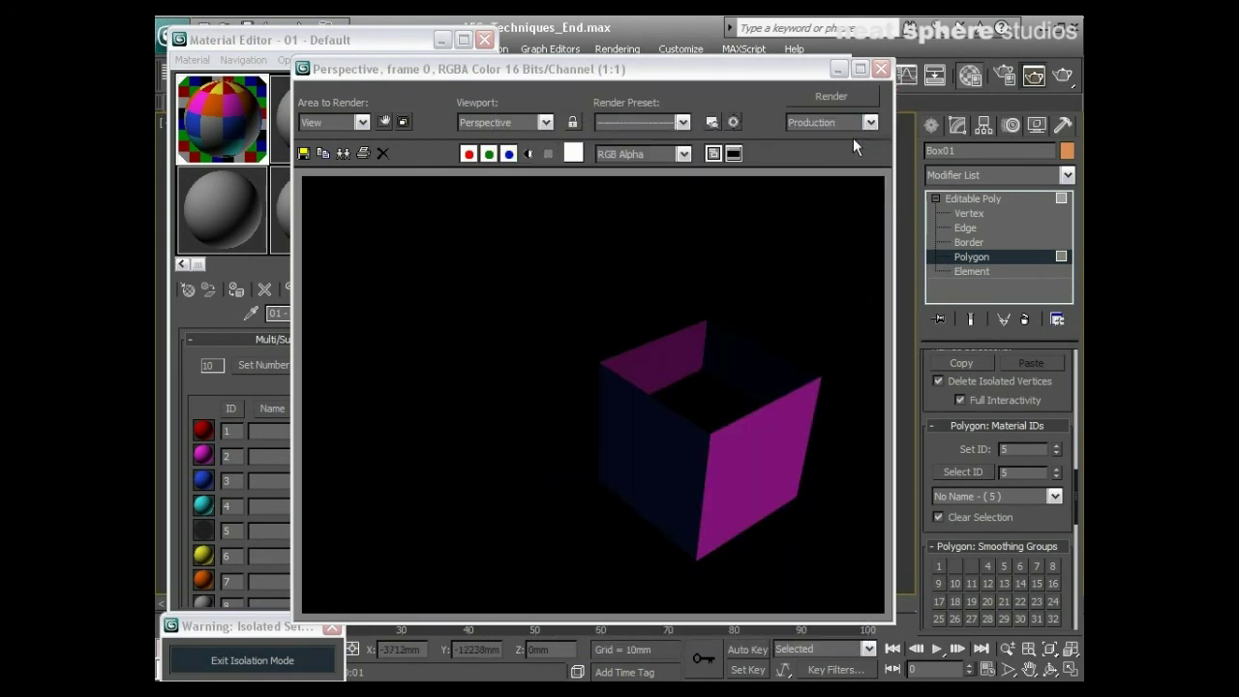
left_click(1064, 76)
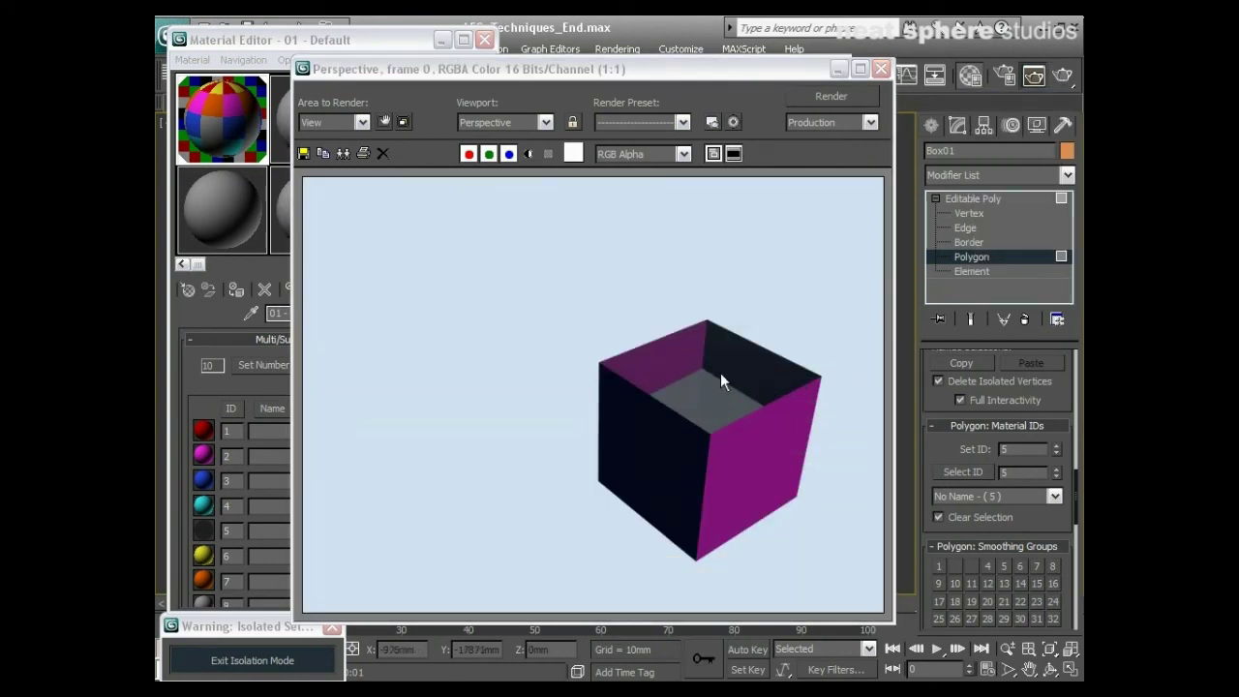
left_click(880, 69)
Step: Exit isolation mode, leave Polygon level and delete the coloured box beside the building
middle_click_drag(804, 307, 629, 233, "alt")
left_click(264, 659)
key("4")
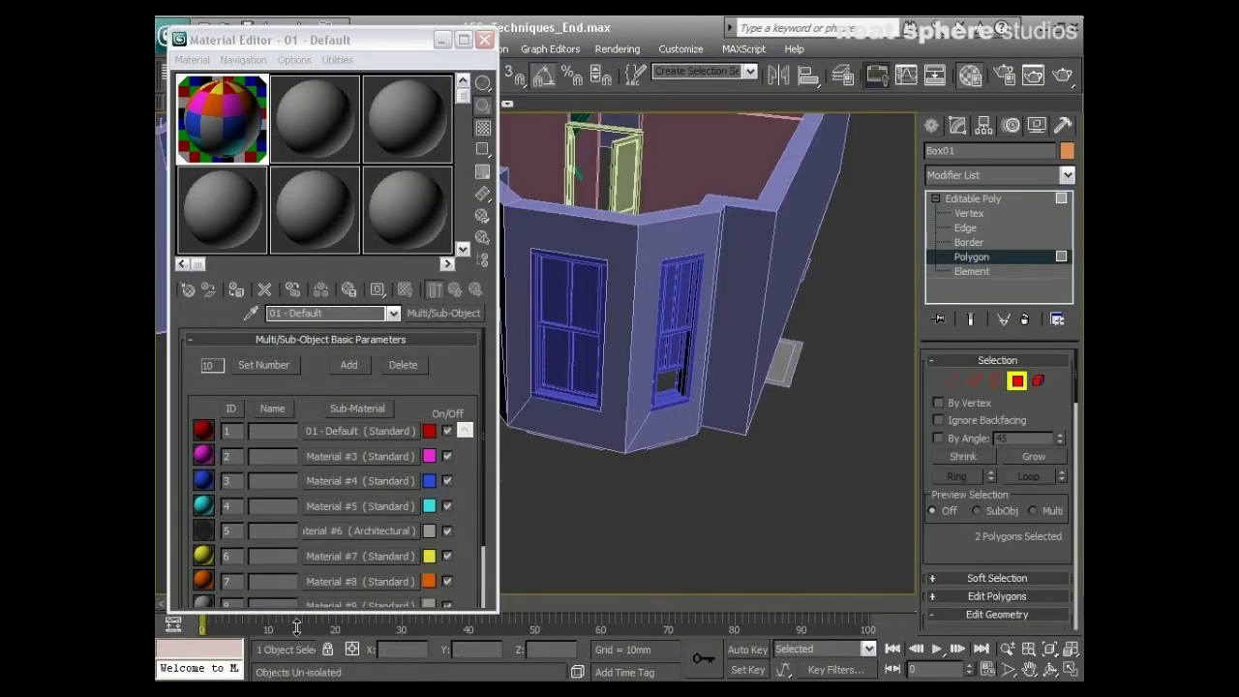
middle_click_drag(522, 518, 681, 500)
left_click(1016, 380)
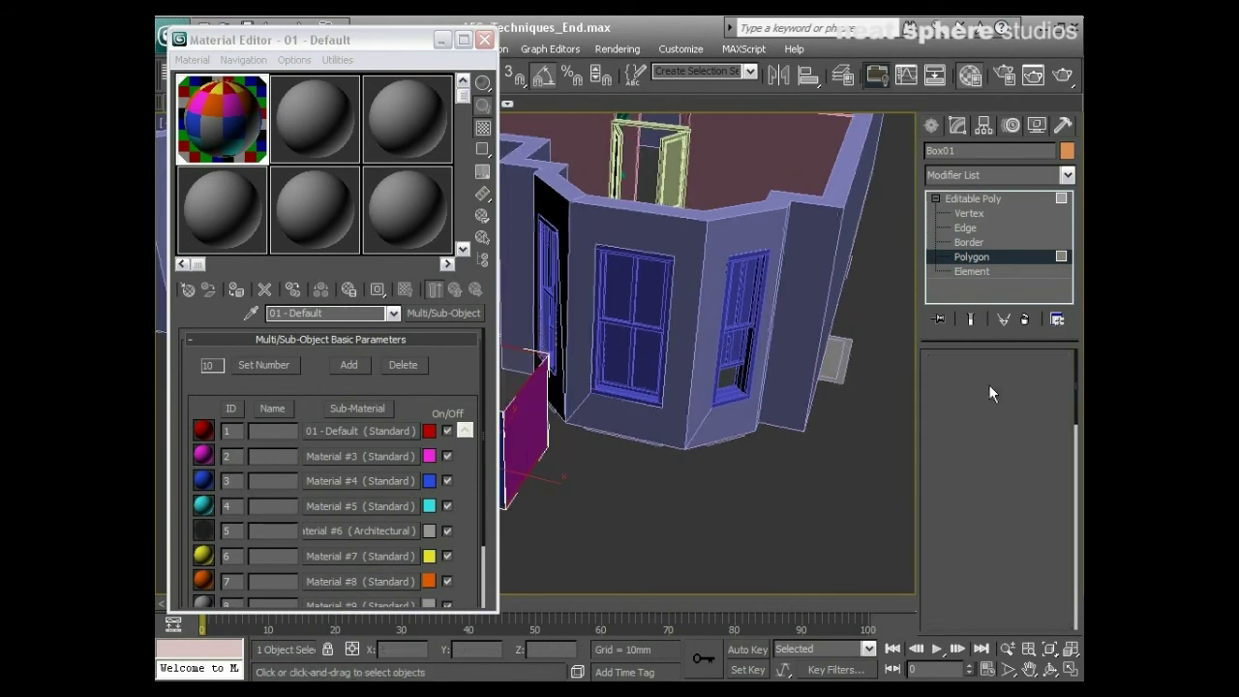
left_click(532, 448)
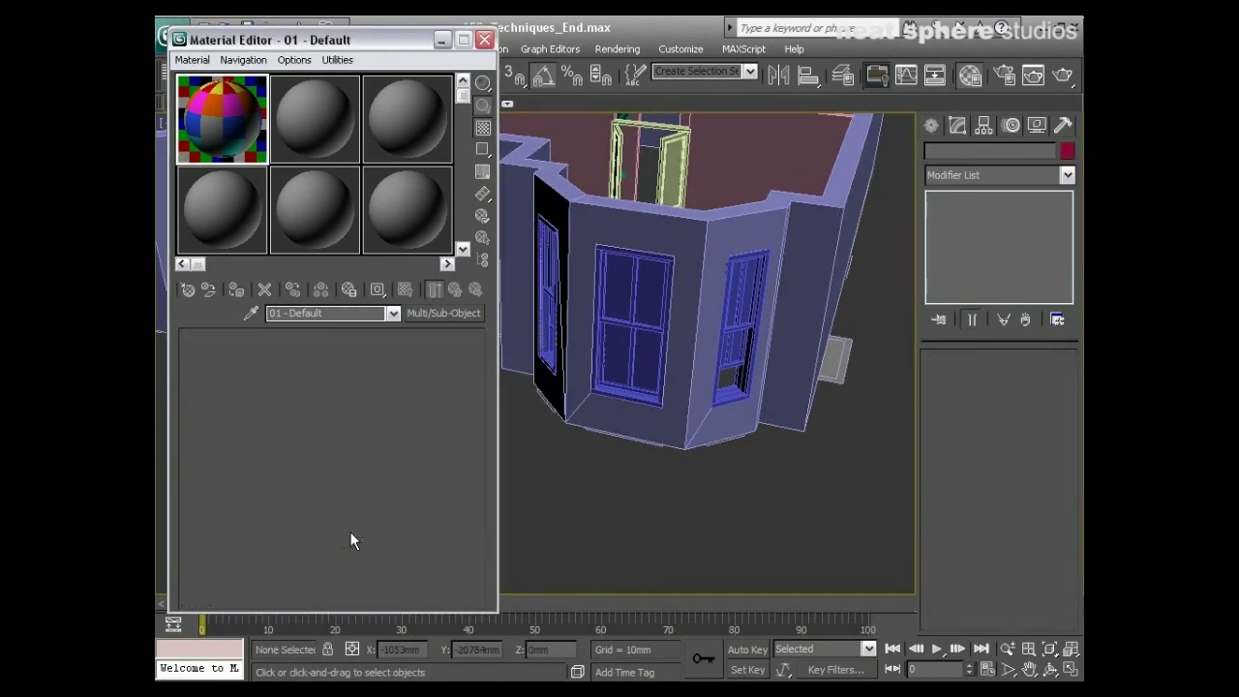
Step: Change the clear glass sub-material with ID 5 to Standard and return to the parent Multi/Sub-Object material
left_click(443, 313)
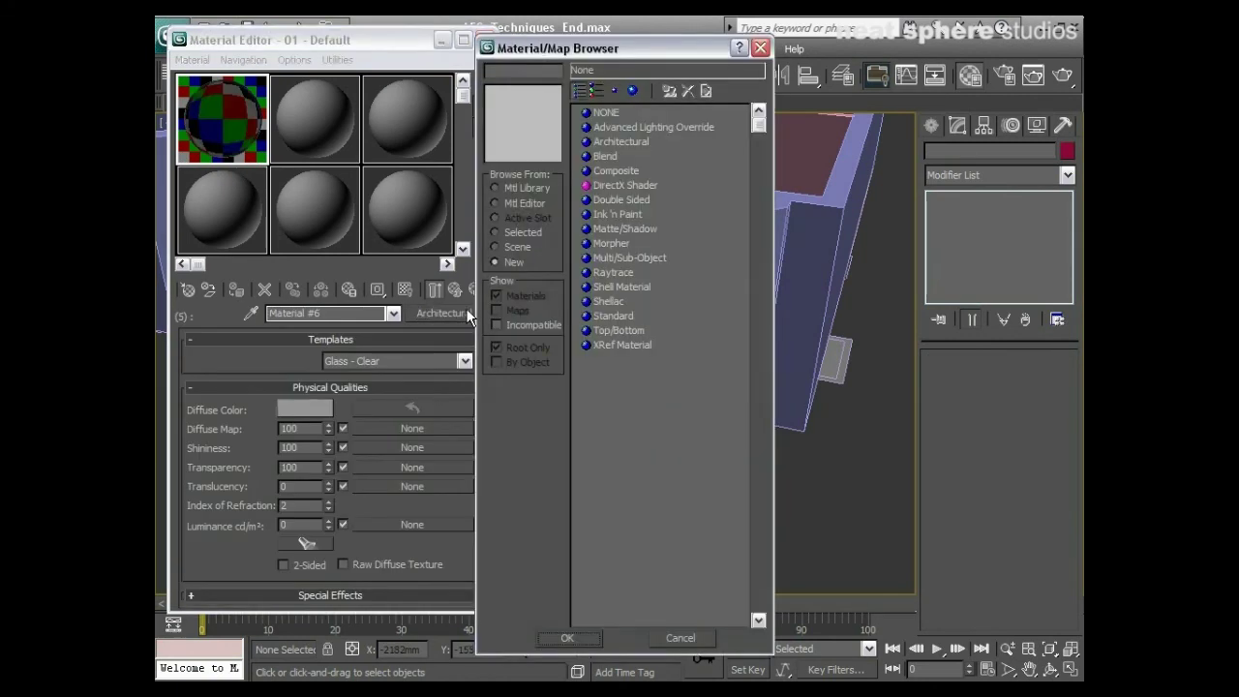
left_click(610, 316)
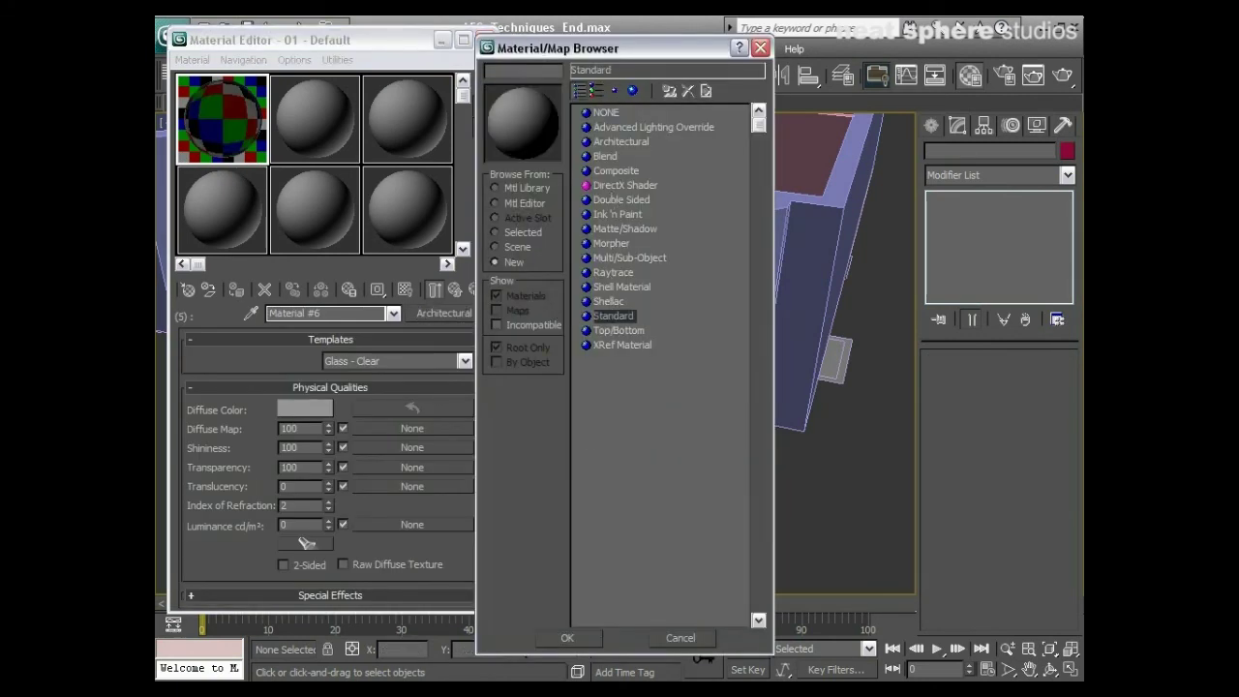
left_click(554, 629)
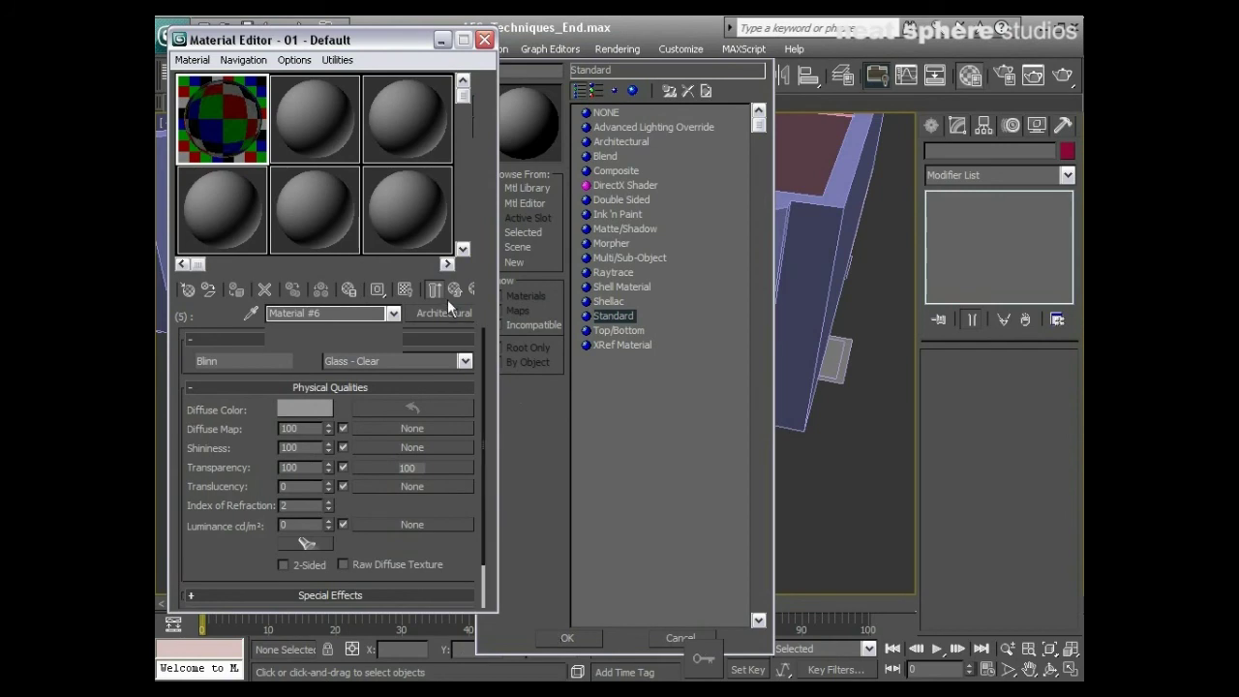
left_click(483, 259)
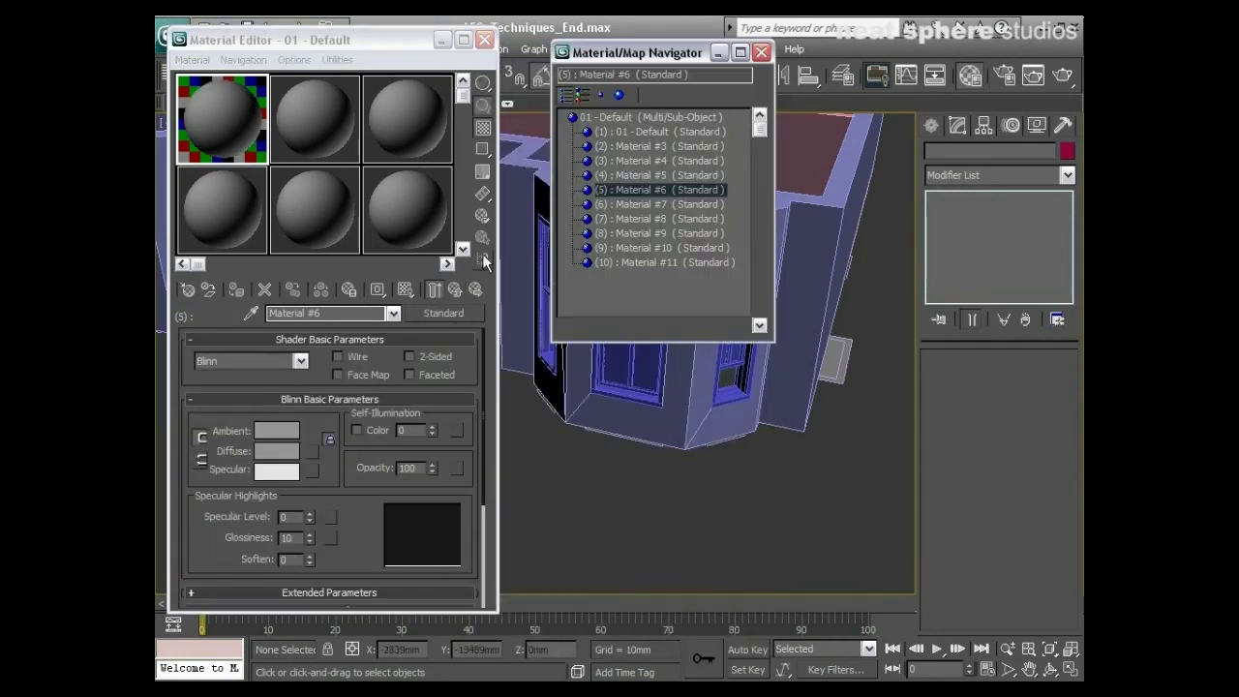
left_click(632, 116)
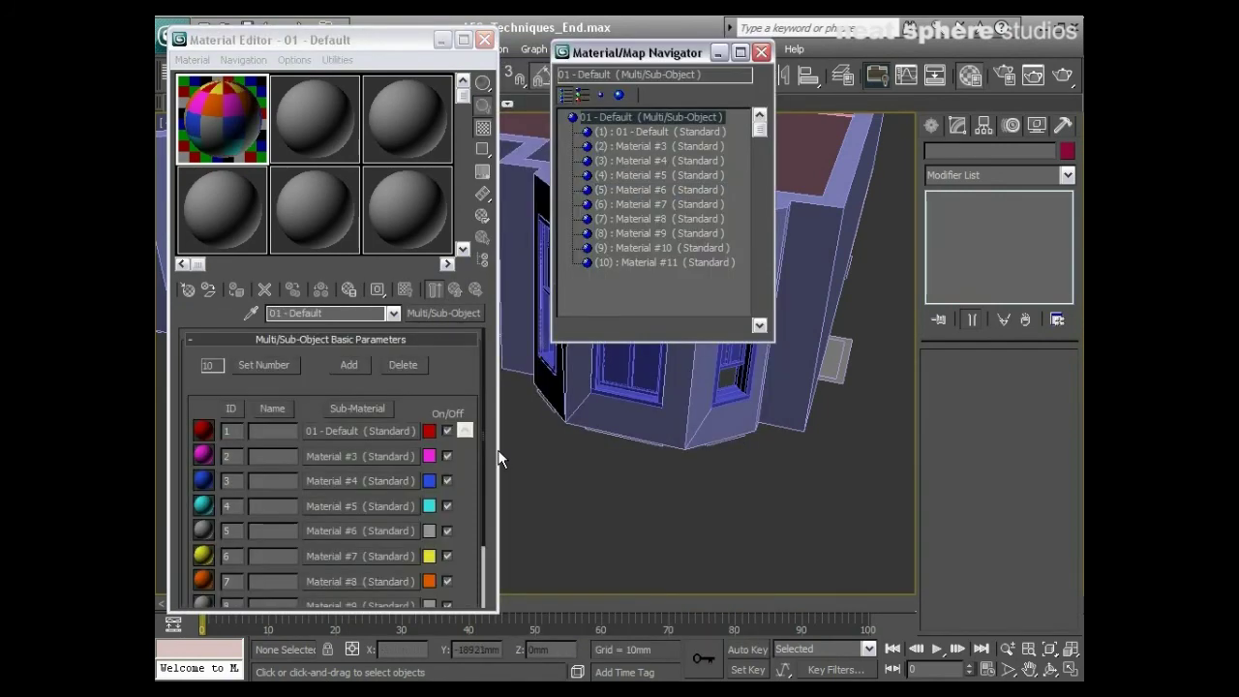
Step: Set the colour of the sub-material with ID 5 to a saturated green and close the Material/Map Navigator
left_click(429, 531)
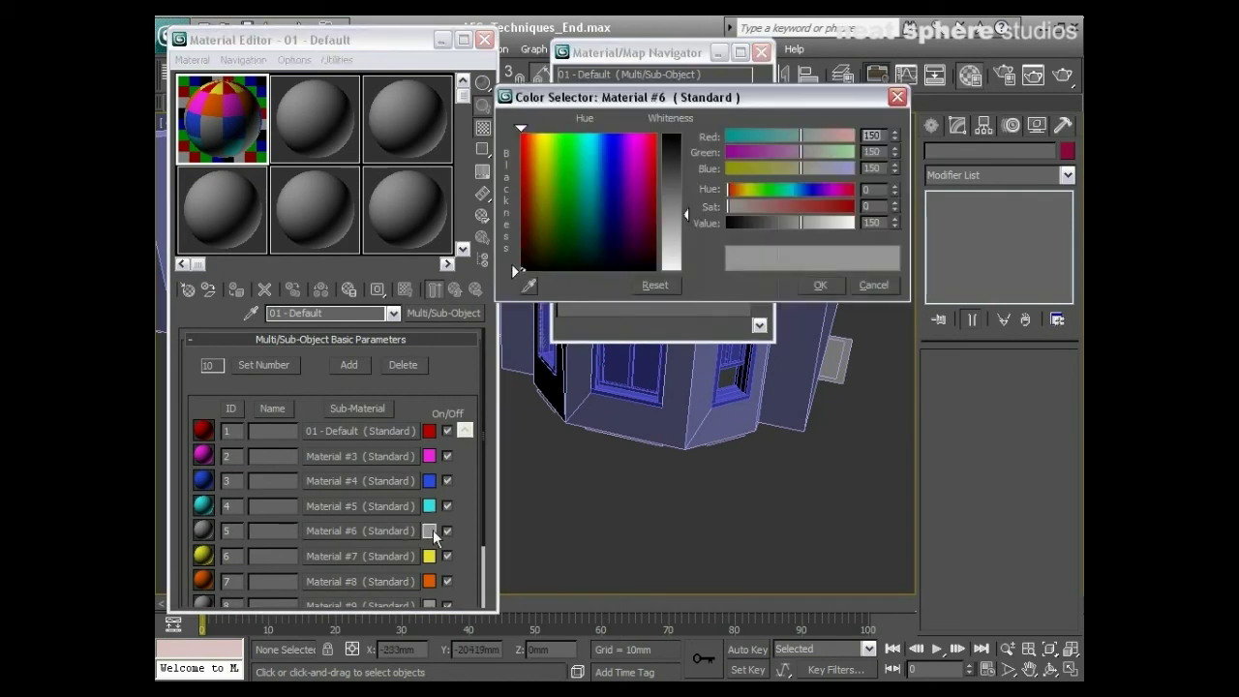
left_click(561, 167)
left_click_drag(683, 211, 685, 138)
left_click(820, 285)
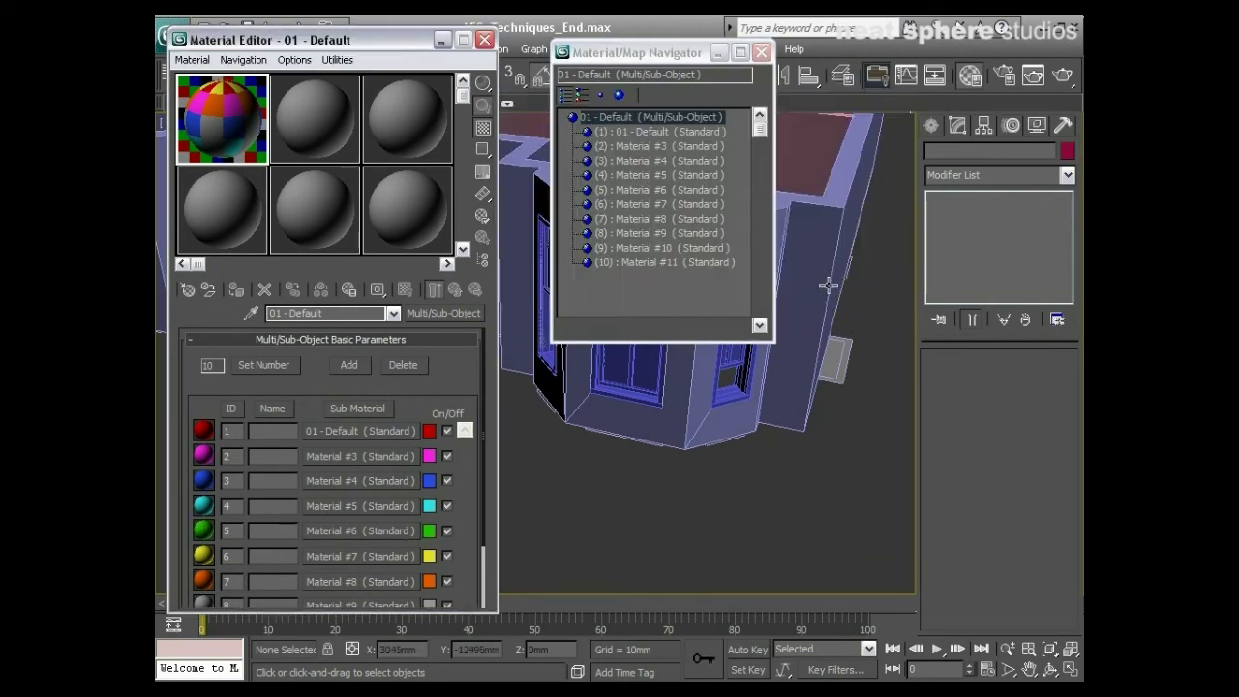
left_click(761, 52)
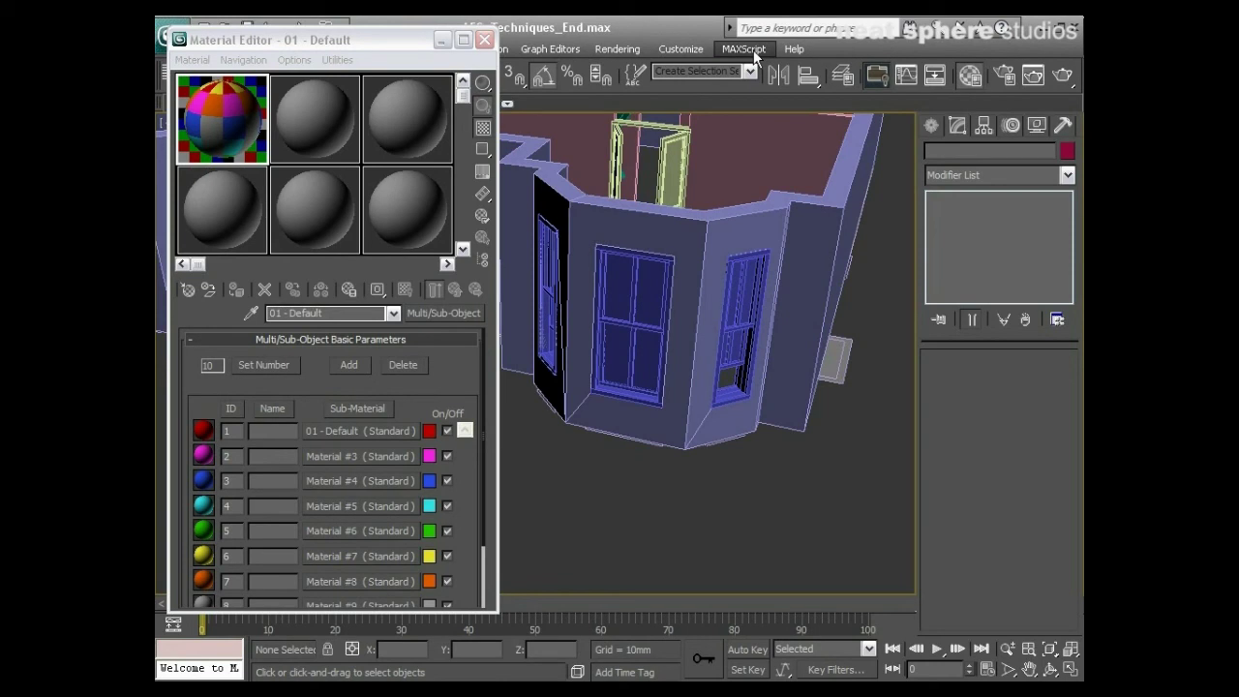
Step: Select the sliding window in the centre wall of the bay
key("alt+z")
left_click_drag(656, 371, 672, 318)
right_click(672, 318)
left_click(670, 300)
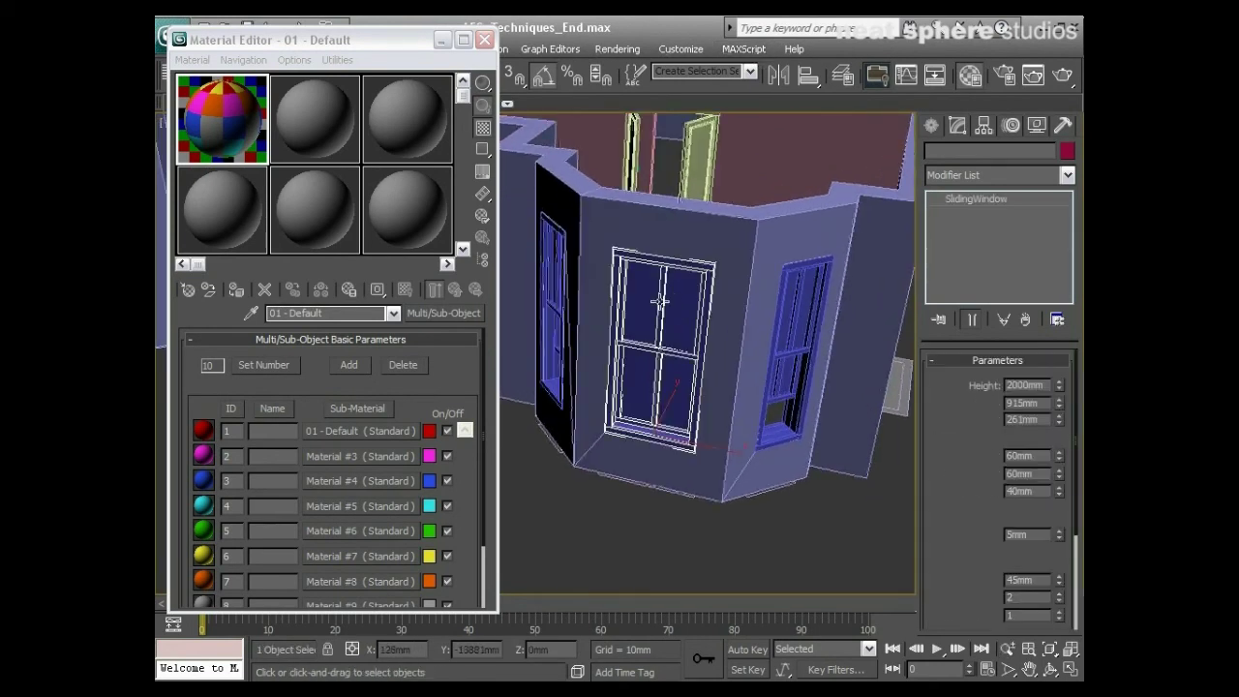
Step: Add the bay's two side sliding windows to the selection, assign the Multi/Sub-Object material to all three and deselect them
left_click(552, 266, "ctrl")
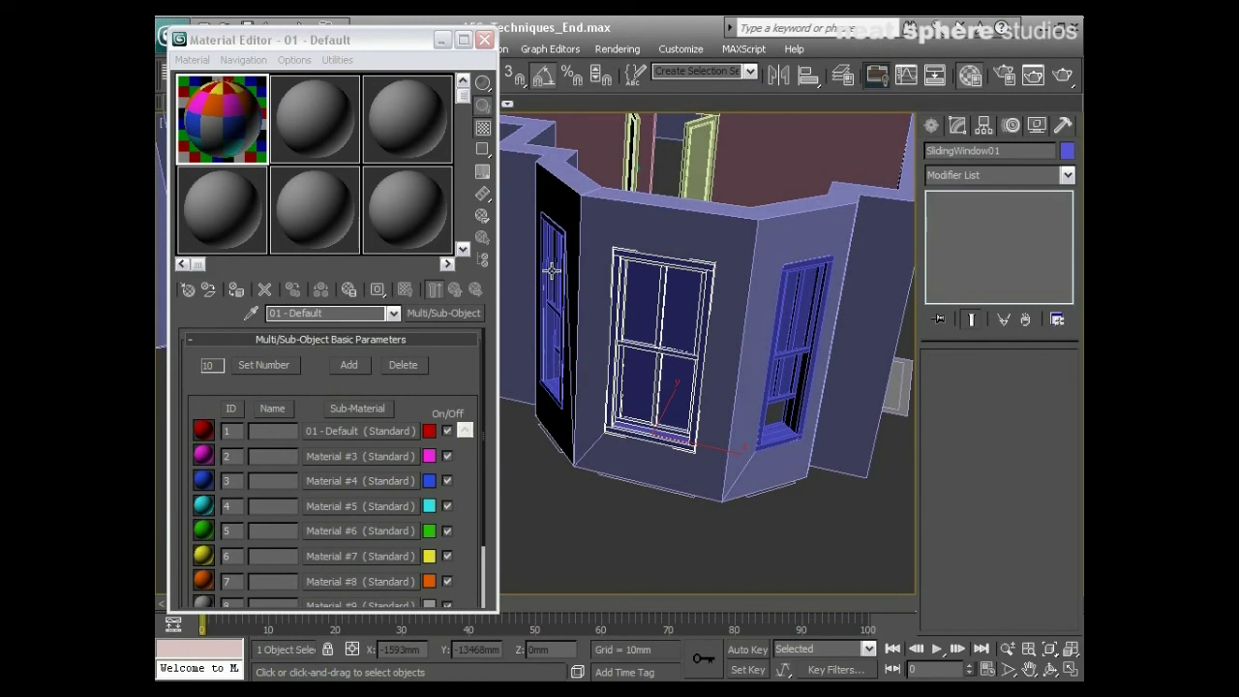
left_click(804, 340, "ctrl")
middle_click_drag(758, 412, 715, 411, "alt")
left_click(235, 290)
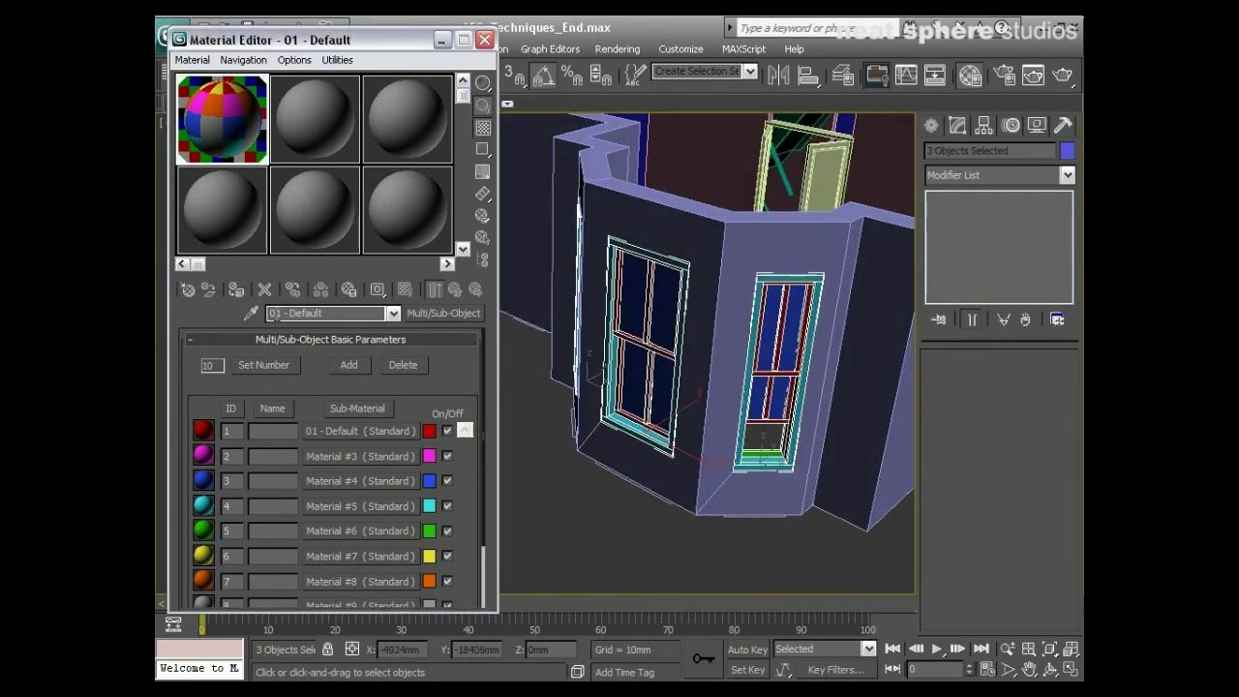
left_click(574, 491)
Step: Select the sliding window in the bay's centre wall and isolate it
middle_click_drag(572, 471, 815, 437, "alt")
left_click(608, 378)
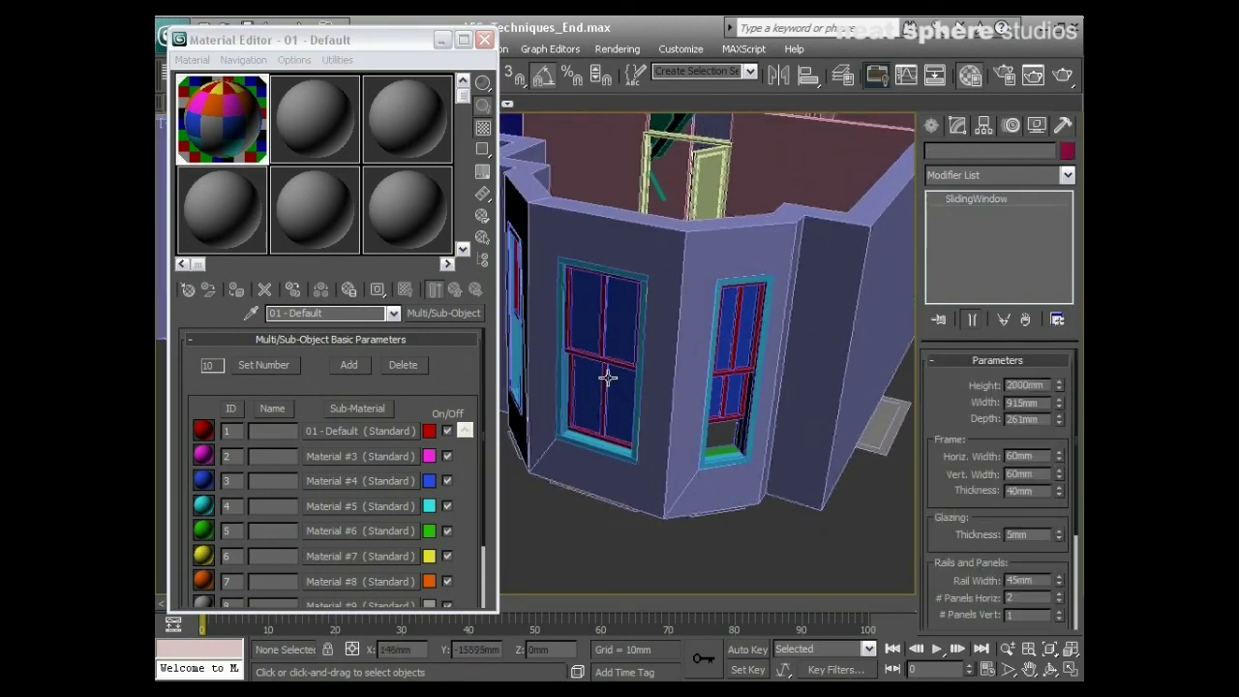
right_click(607, 357)
left_click(628, 233)
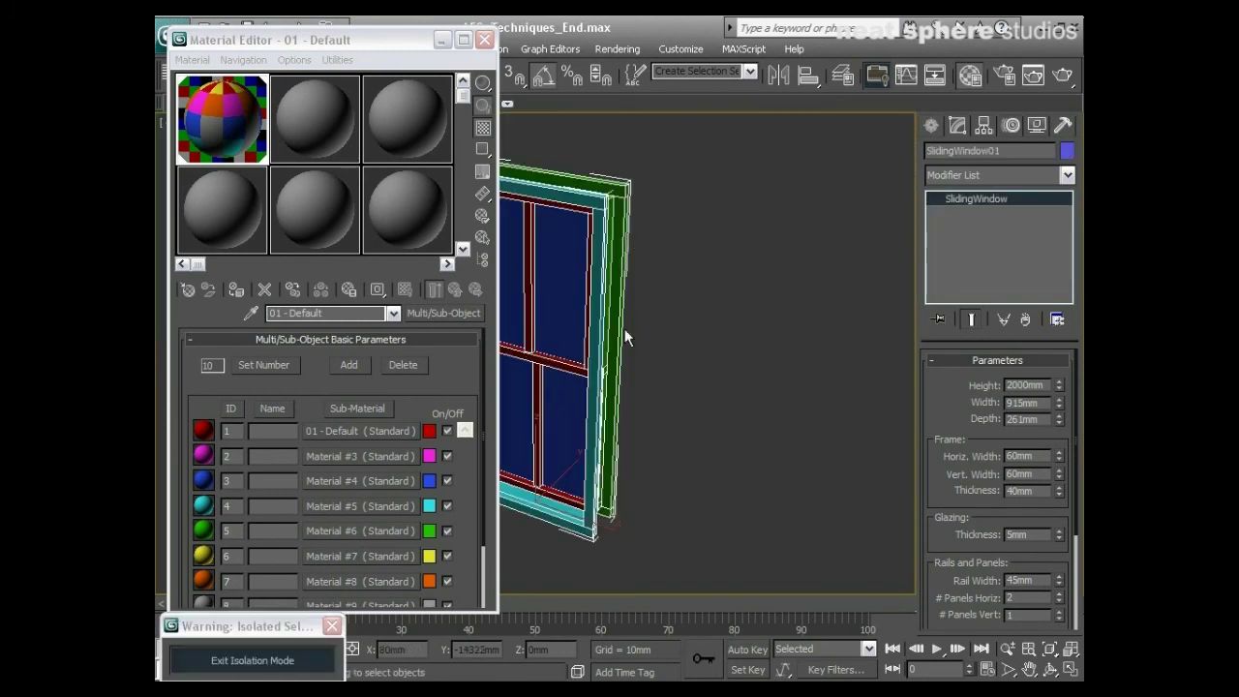
Step: Examine the isolated window from both sides to see which frame, sash and glazing parts each material ID colours
middle_click_drag(565, 340, 691, 346)
left_click_drag(428, 44, 250, 131)
left_click(1008, 648)
left_click_drag(736, 426, 775, 395)
middle_click_drag(776, 395, 553, 351, "alt")
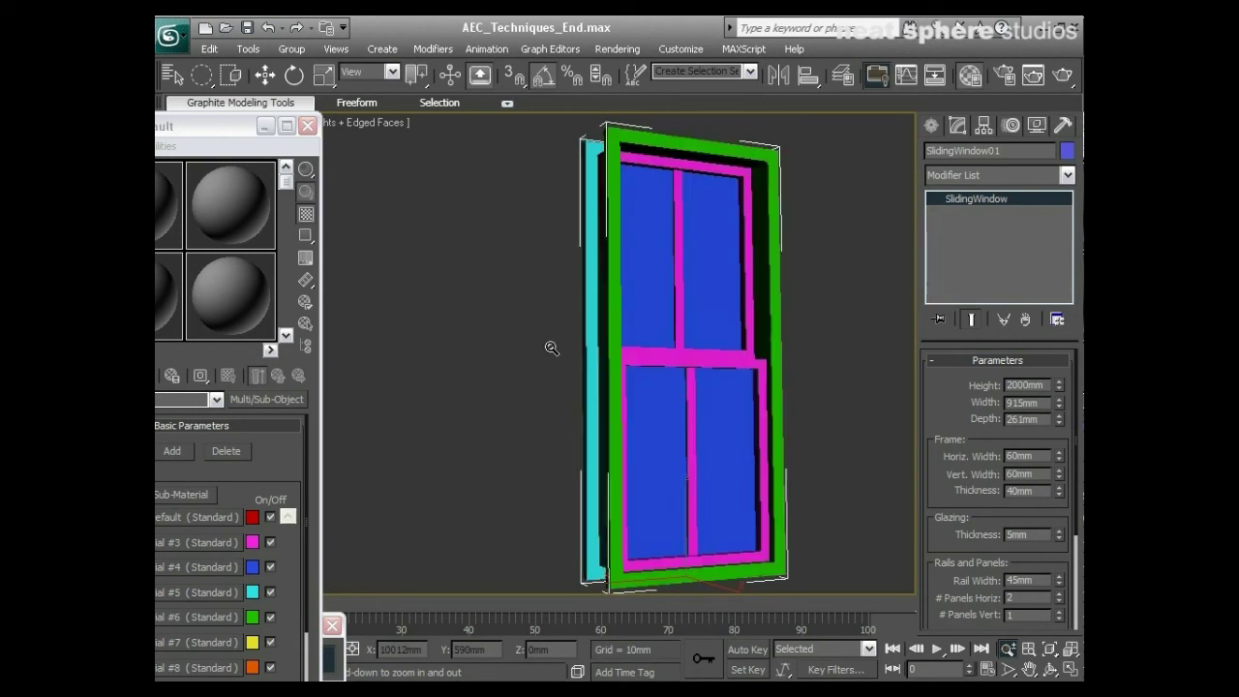
middle_click_drag(811, 392, 514, 431, "alt")
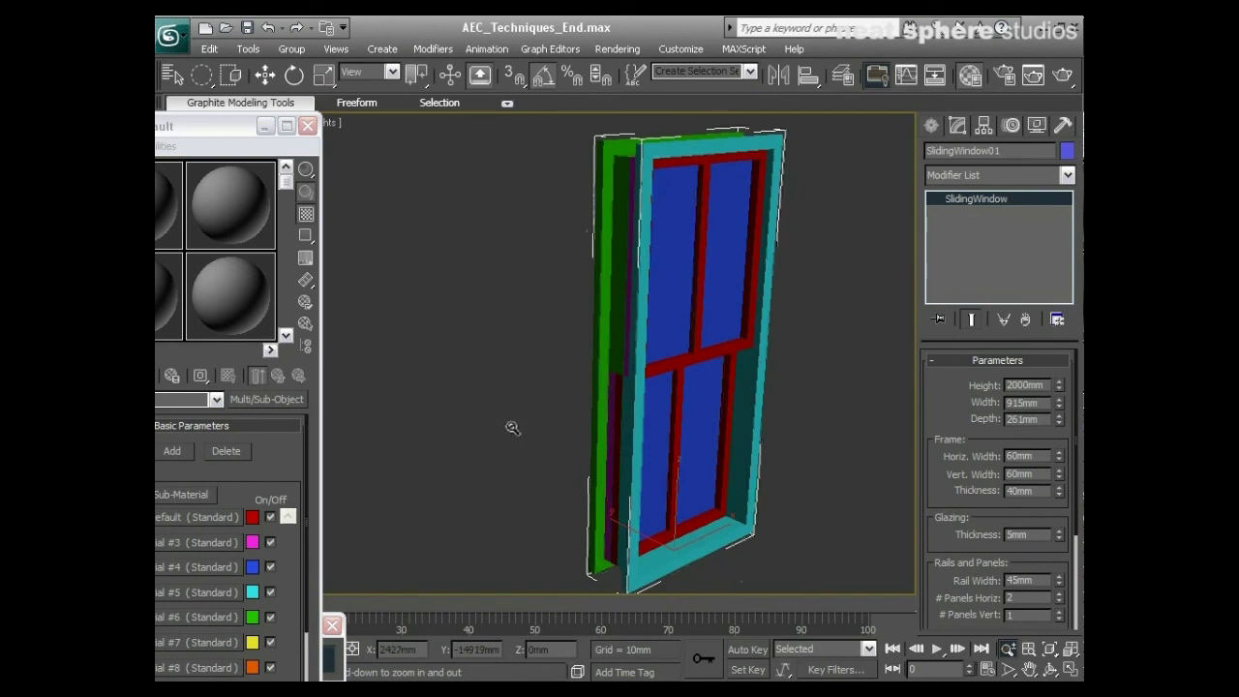
left_click_drag(512, 427, 749, 374)
mouse_move(667, 299)
left_mouse_down()
mouse_move(664, 332)
mouse_move(652, 289)
left_mouse_up()
middle_click_drag(652, 289, 780, 359, "alt")
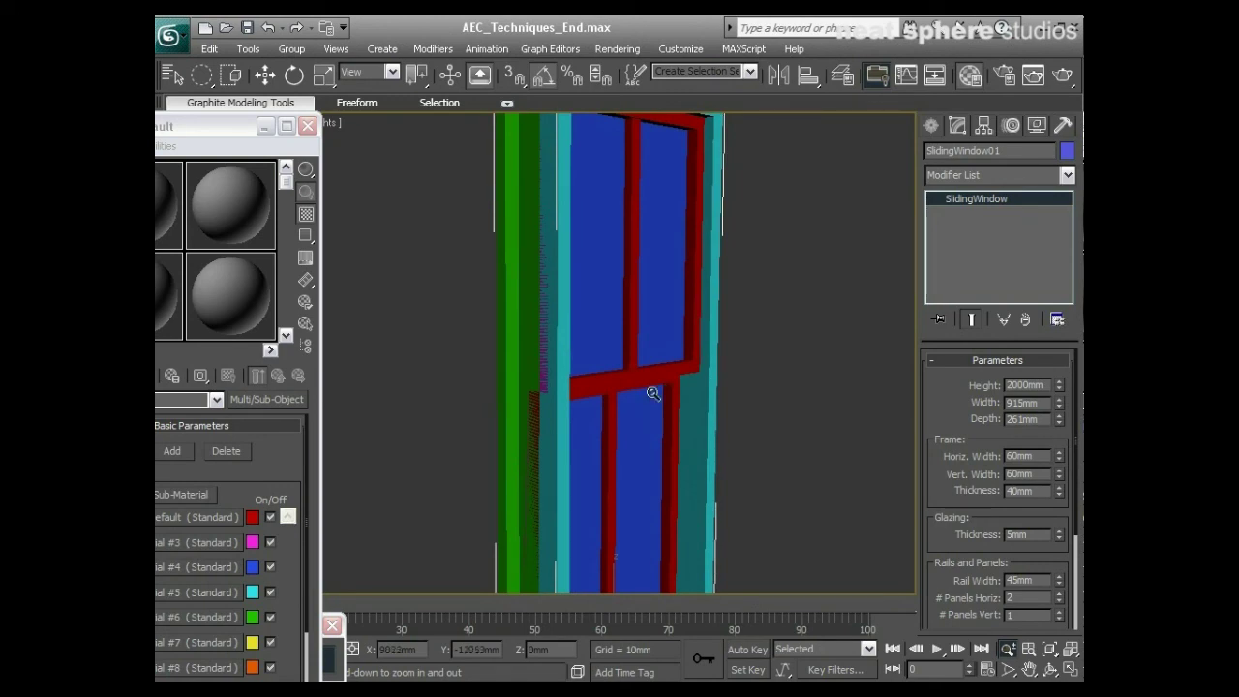
middle_click_drag(653, 394, 791, 413, "alt")
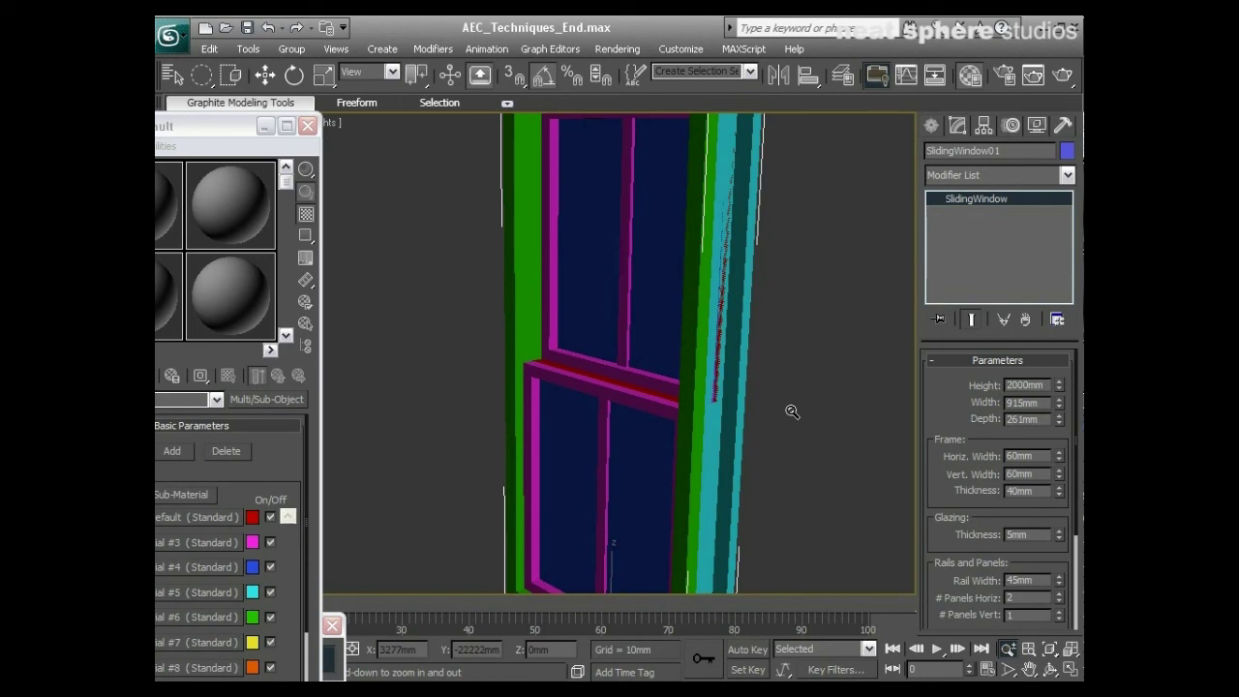
middle_click_drag(792, 411, 598, 245, "alt")
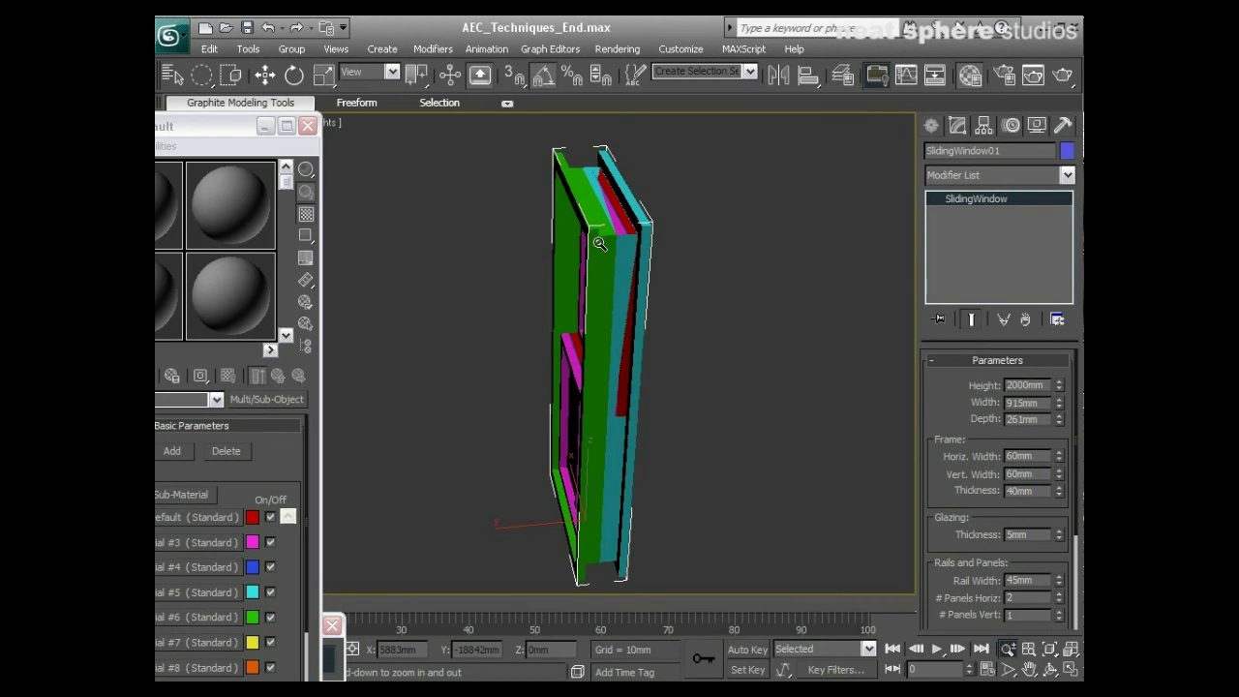
middle_click_drag(600, 244, 595, 410, "alt")
Step: Instance the red Standard sub-material with ID 1 onto the sub-material slot with ID 2
left_click_drag(265, 136, 447, 18)
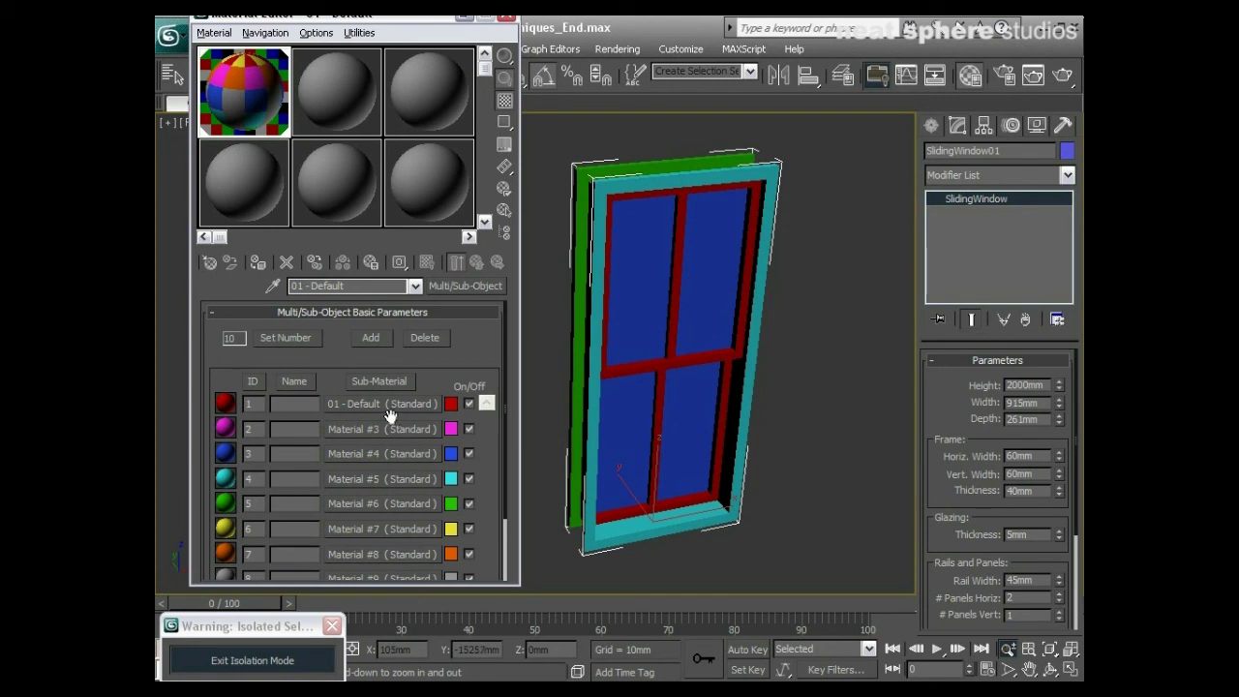
left_click_drag(394, 402, 392, 433)
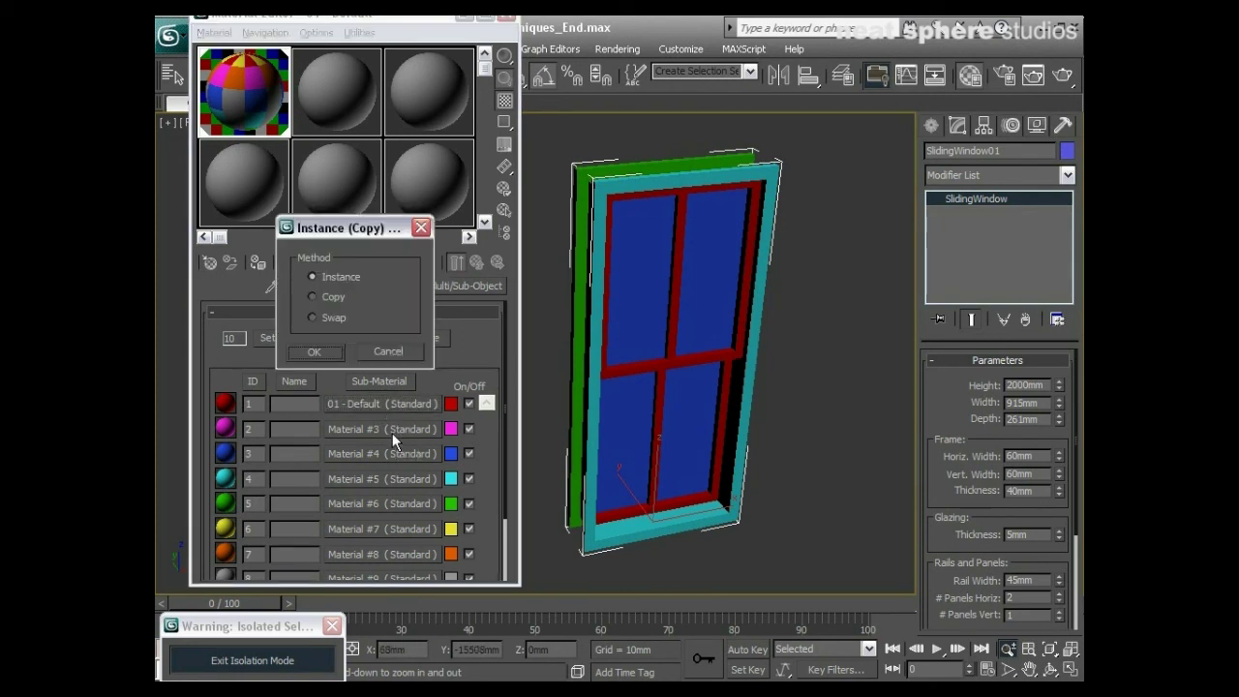
left_click(330, 357)
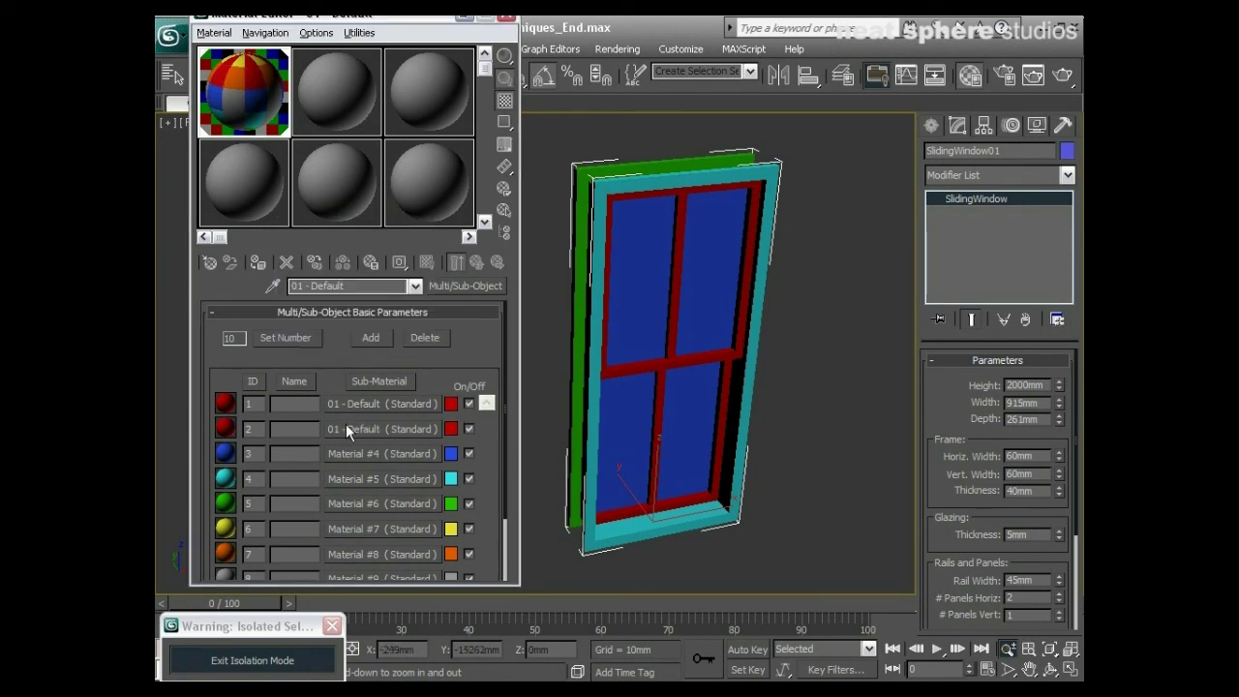
mouse_move(347, 432)
left_mouse_down()
mouse_move(350, 477)
mouse_move(354, 436)
left_mouse_up()
Step: Change the sub-material with ID 1 to an Architectural material and apply the Plastic template
left_click(350, 406)
left_click(443, 288)
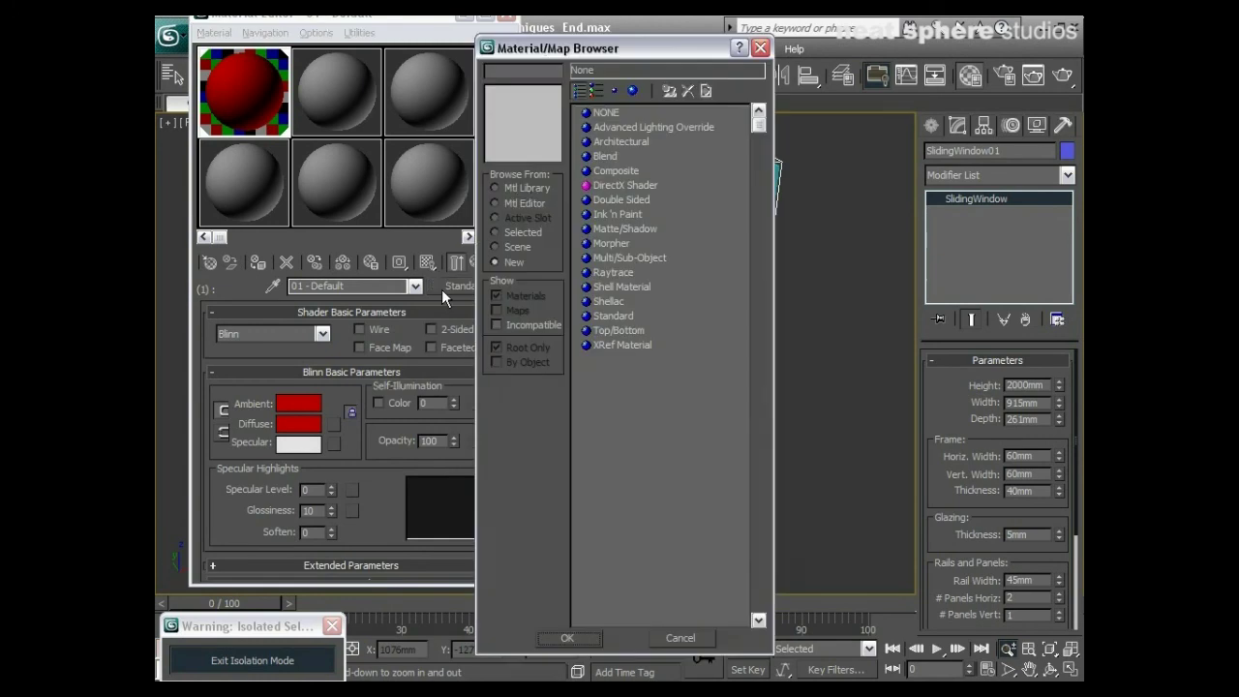
left_click(629, 143)
left_click(588, 644)
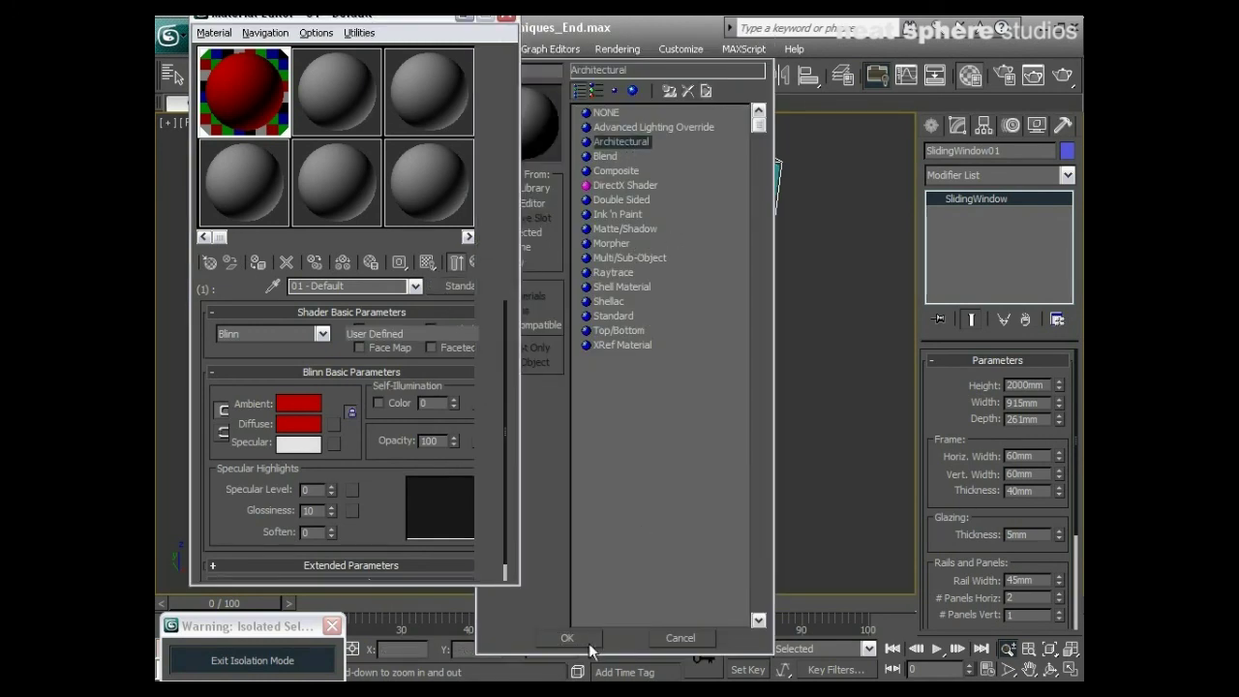
left_click(486, 333)
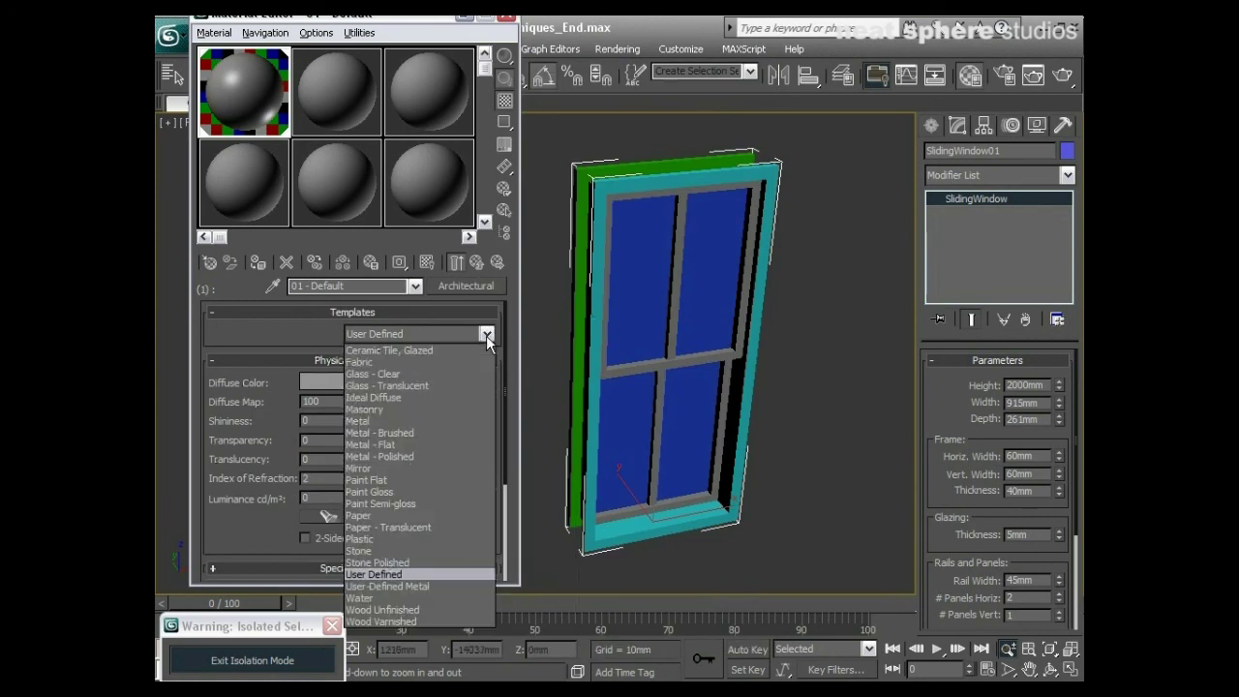
left_click(364, 539)
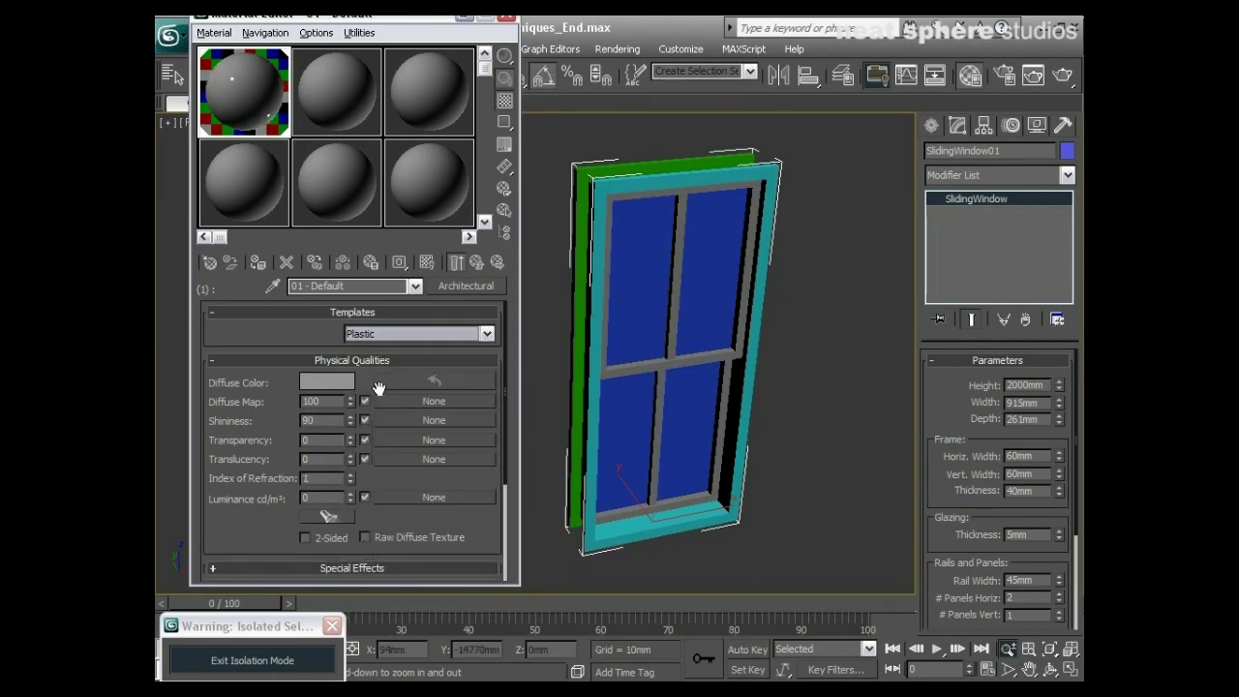
Step: Set the diffuse colour of the plastic sub-material to near-white with RGB 245 and return to the parent Multi/Sub-Object material
left_click(346, 384)
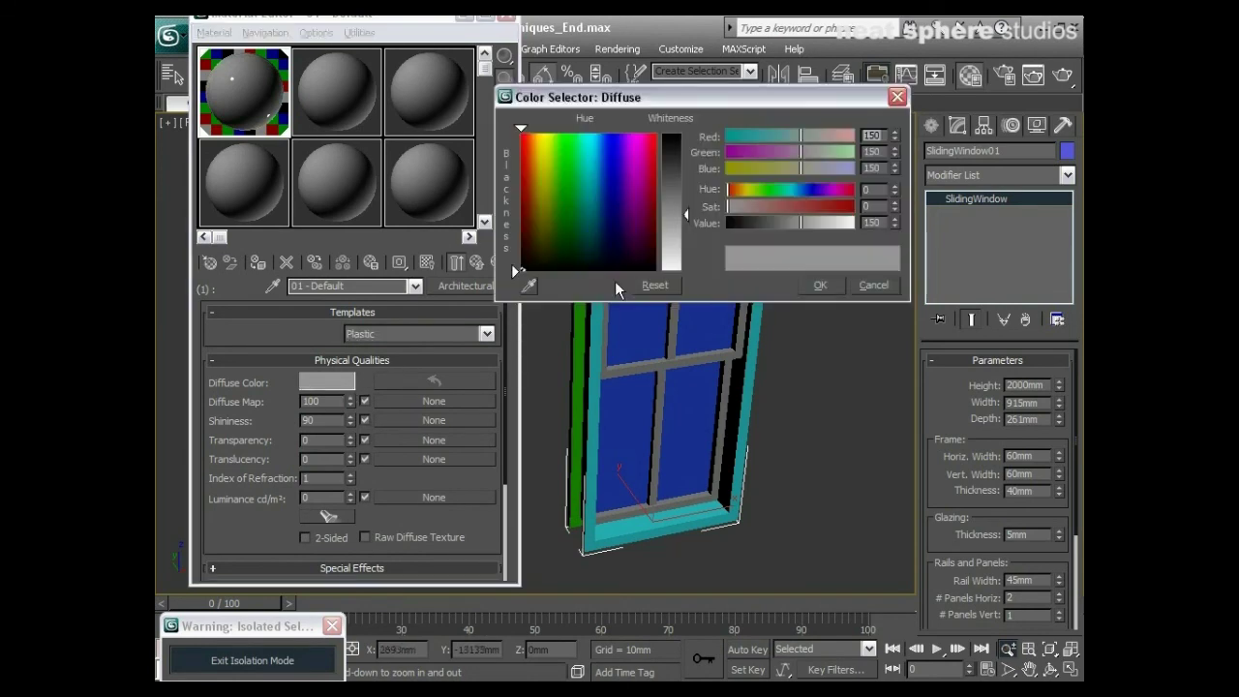
left_click(675, 263)
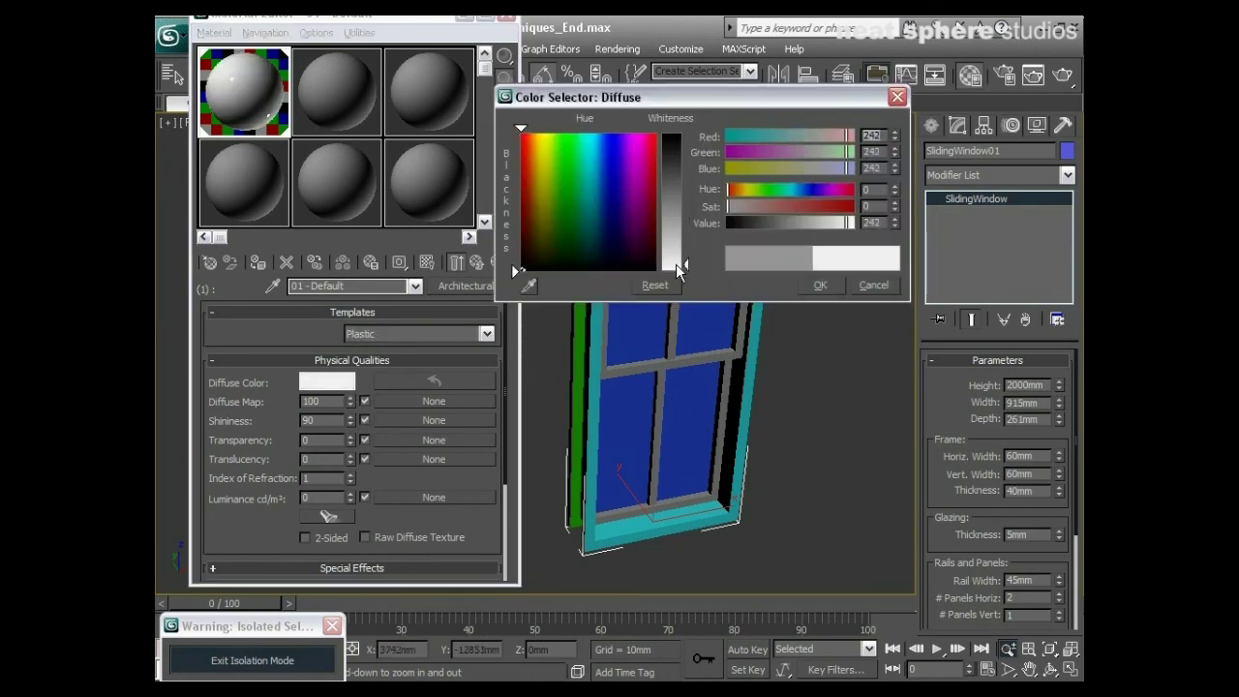
left_click(823, 285)
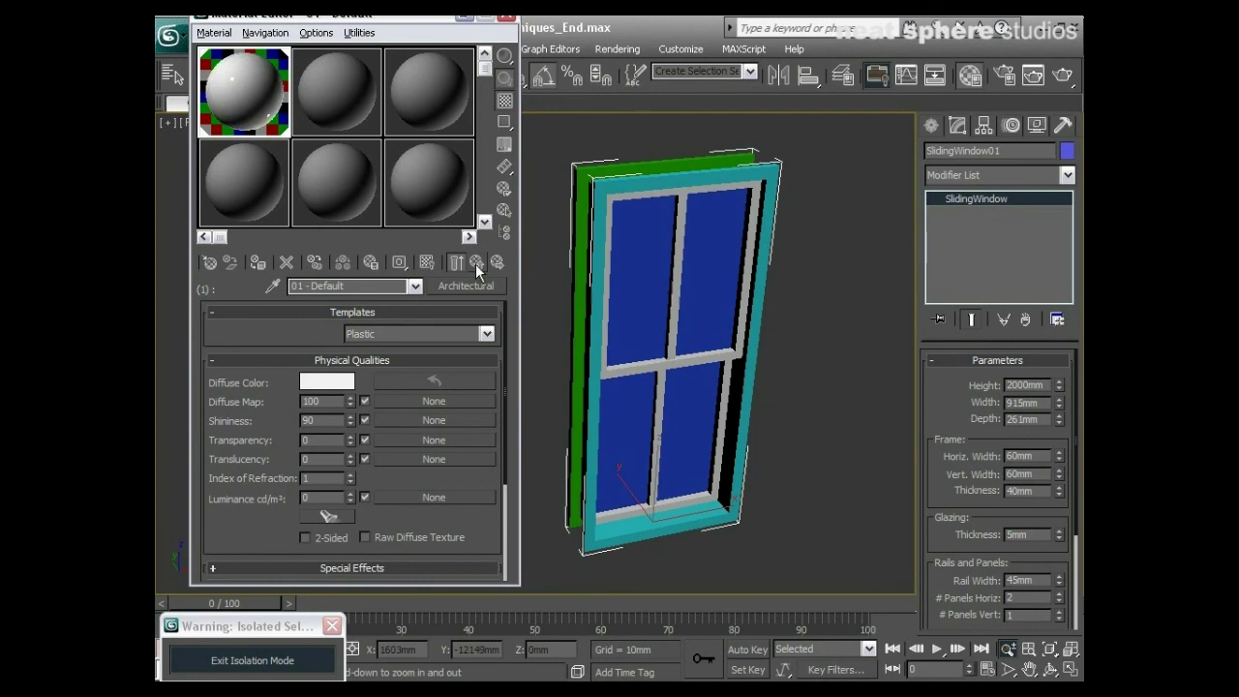
left_click(476, 263)
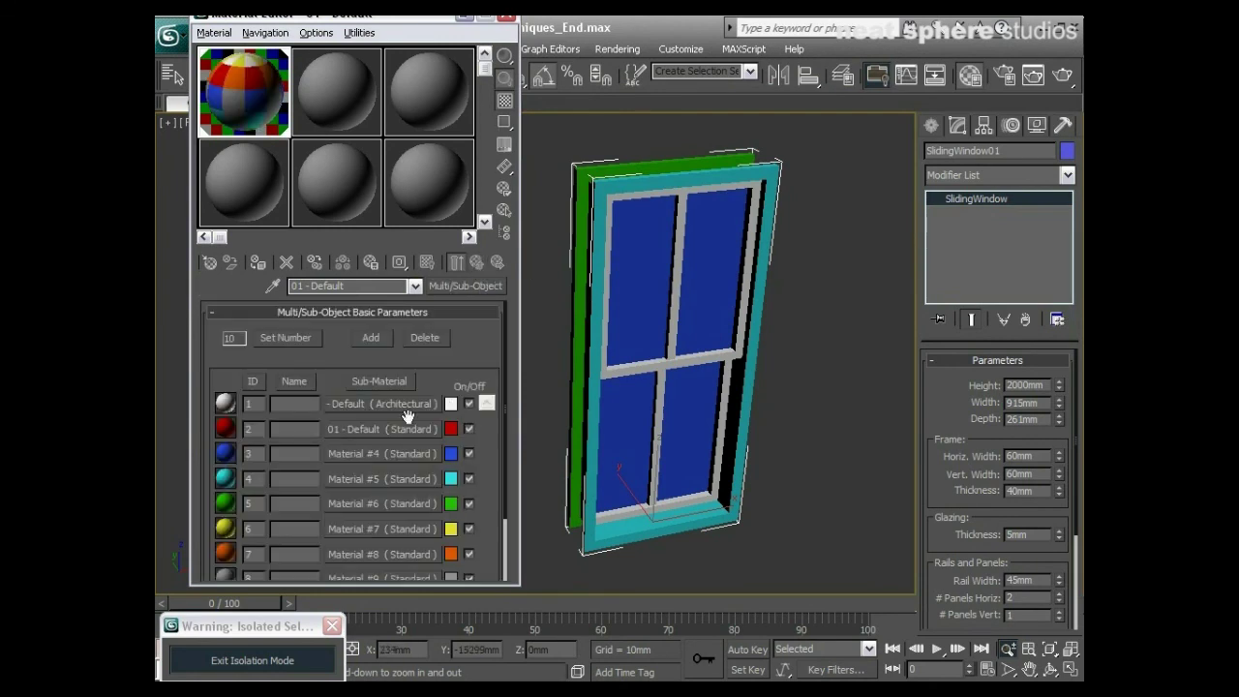
Step: Instance the white plastic sub-material with ID 1 onto the slots with IDs 2, 4 and 5
left_click_drag(391, 407, 389, 431)
left_click(329, 351)
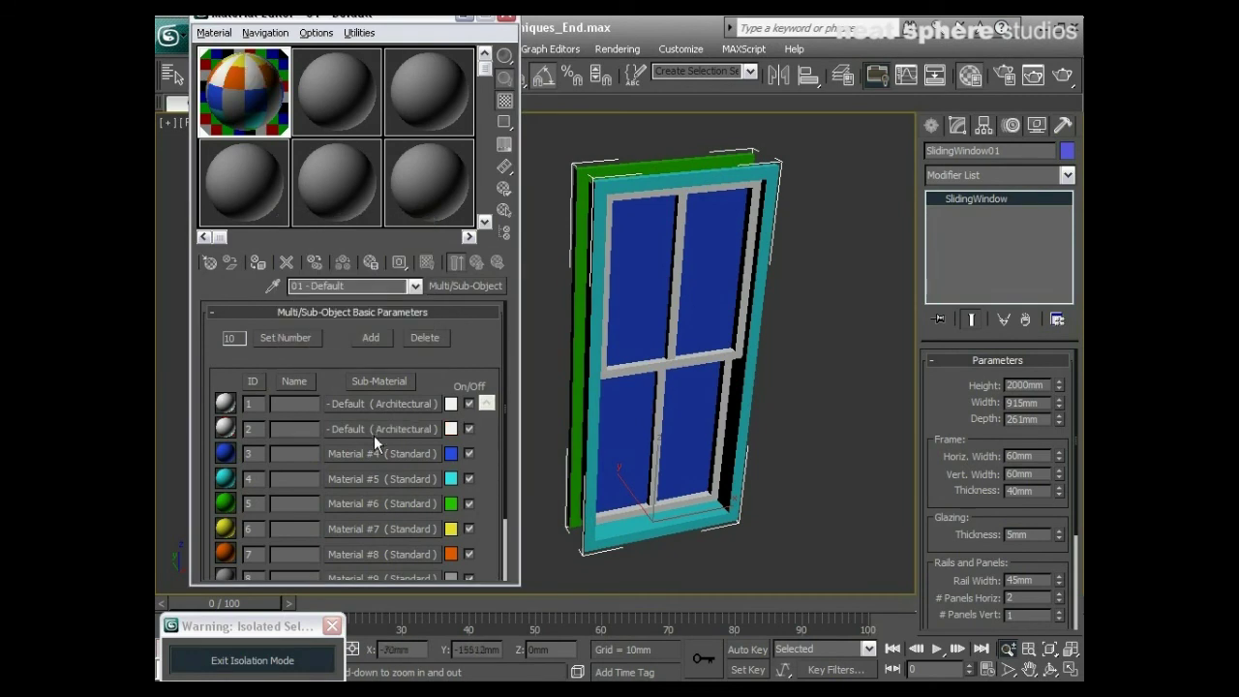
left_click_drag(368, 494, 369, 403)
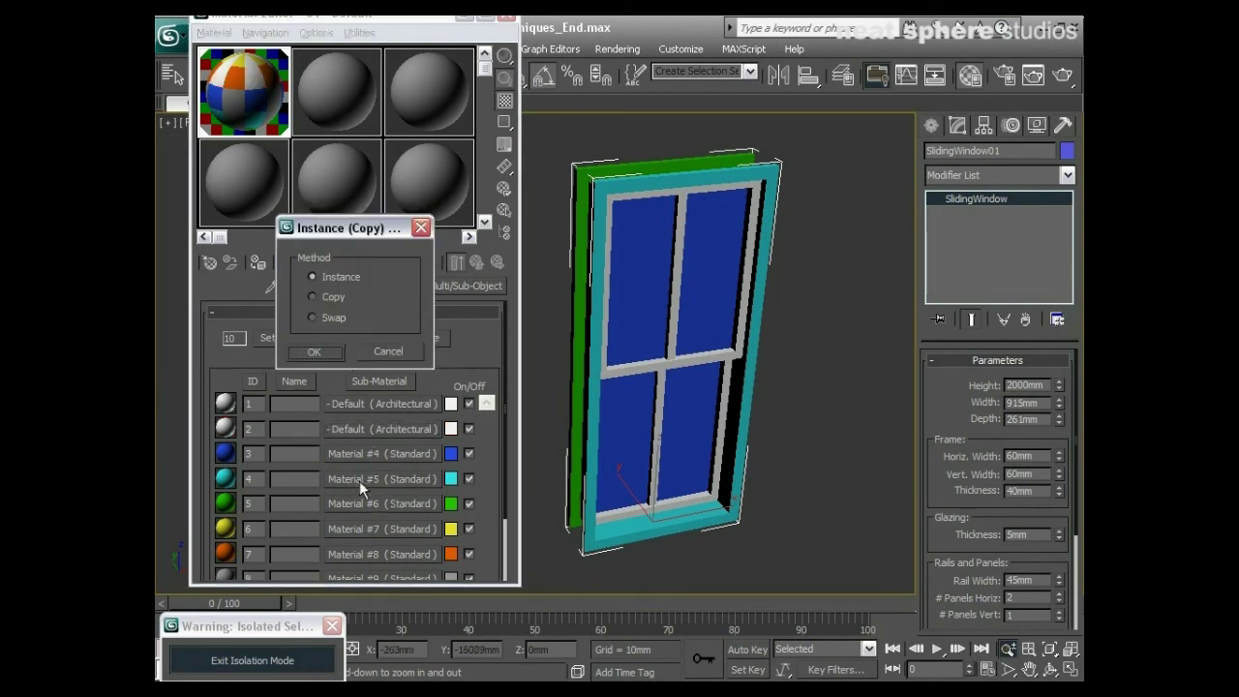
left_click(329, 352)
left_click_drag(353, 482, 354, 502)
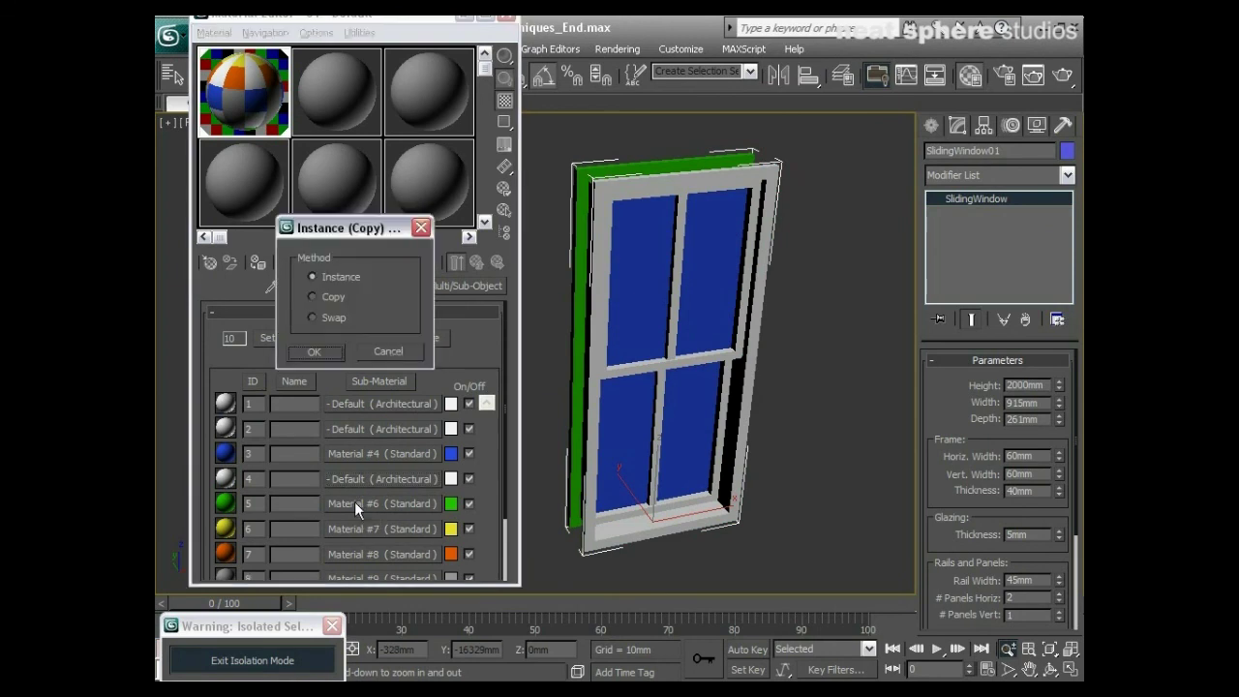
left_click(325, 350)
Step: Try a mid green diffuse colour on the plastic sub-material with ID 1, and settle on a very pale green
left_click_drag(600, 326, 869, 333)
middle_click_drag(870, 333, 593, 313, "alt")
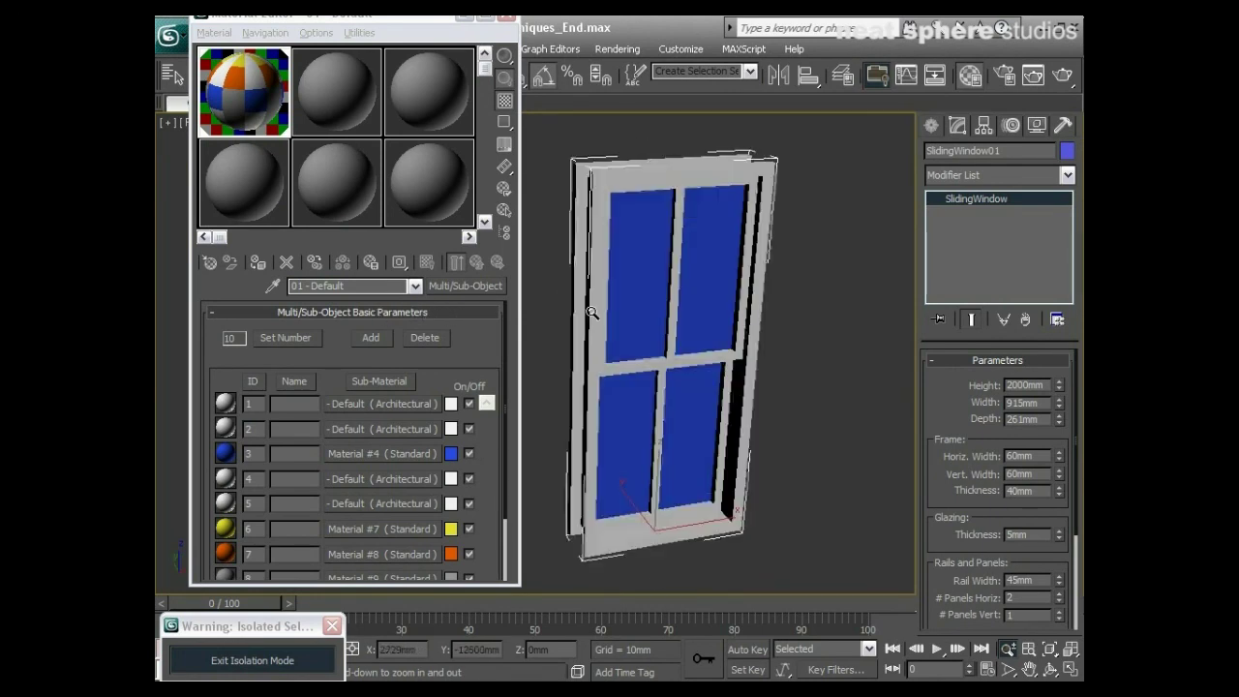
left_click(407, 408)
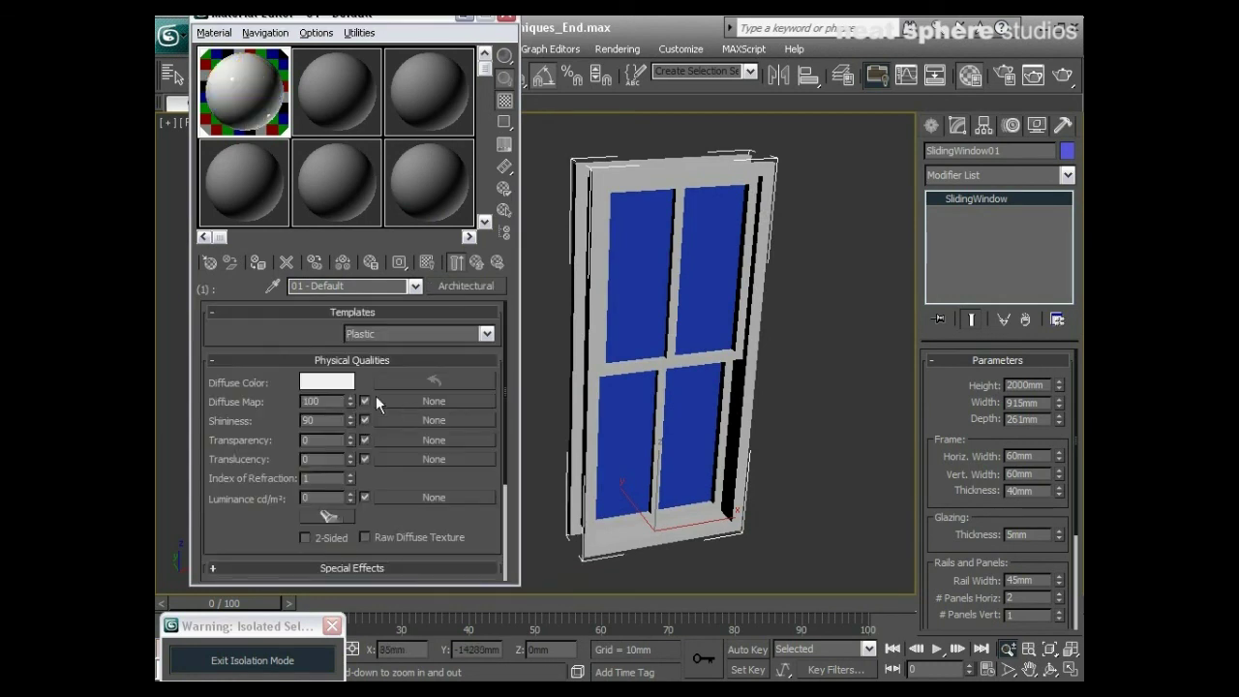
left_click(355, 386)
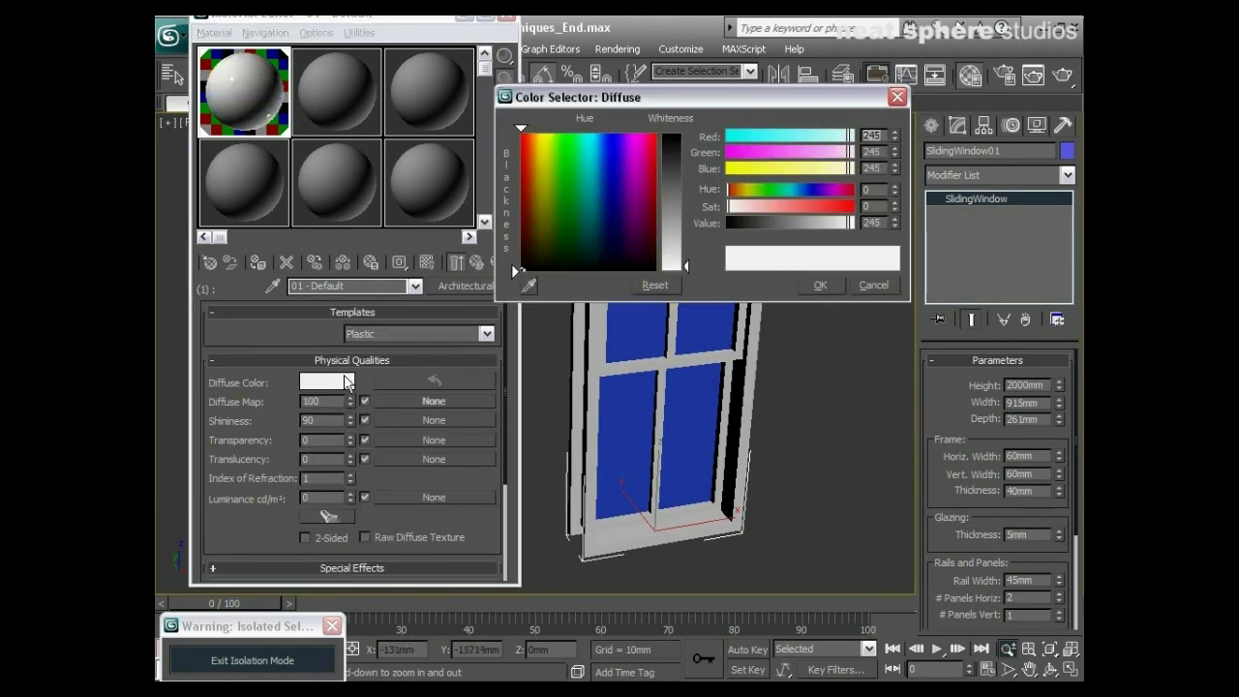
left_click(568, 157)
left_click_drag(681, 235, 682, 193)
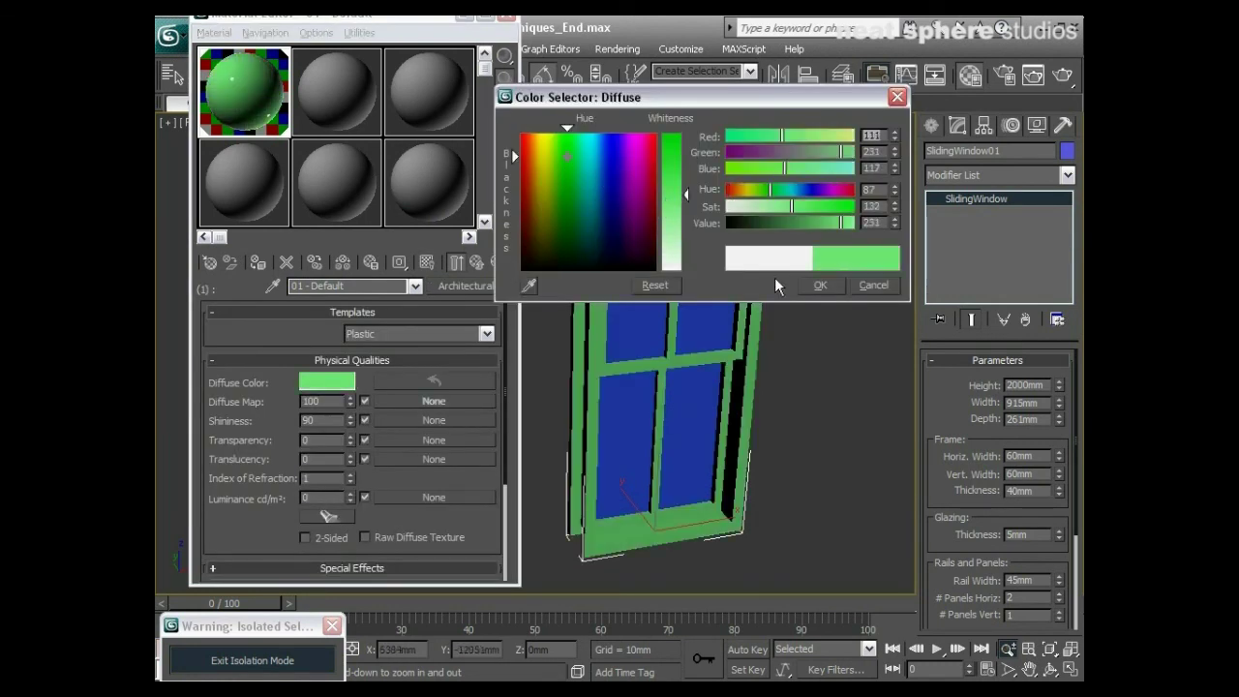
middle_click_drag(627, 416, 642, 393, "alt")
left_click_drag(690, 195, 691, 262)
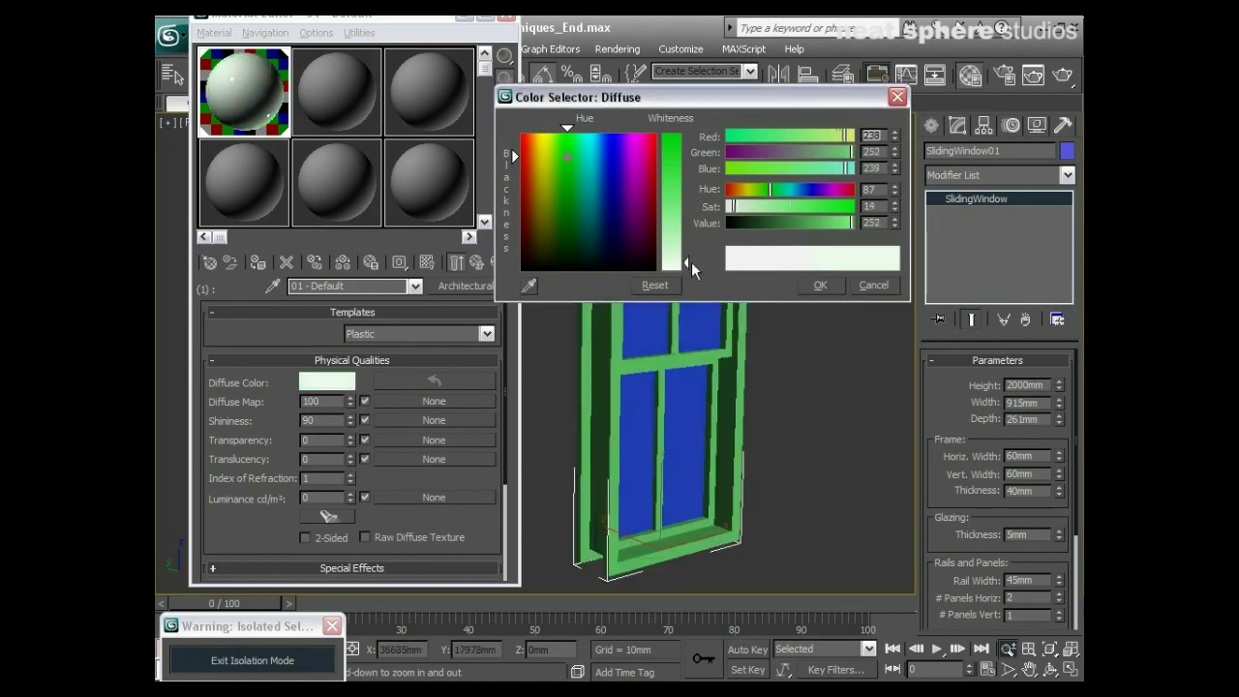
left_click(819, 286)
Step: Change the blue sub-material with ID 3 to an Architectural material and apply the Glass - Clear template
left_click(503, 237)
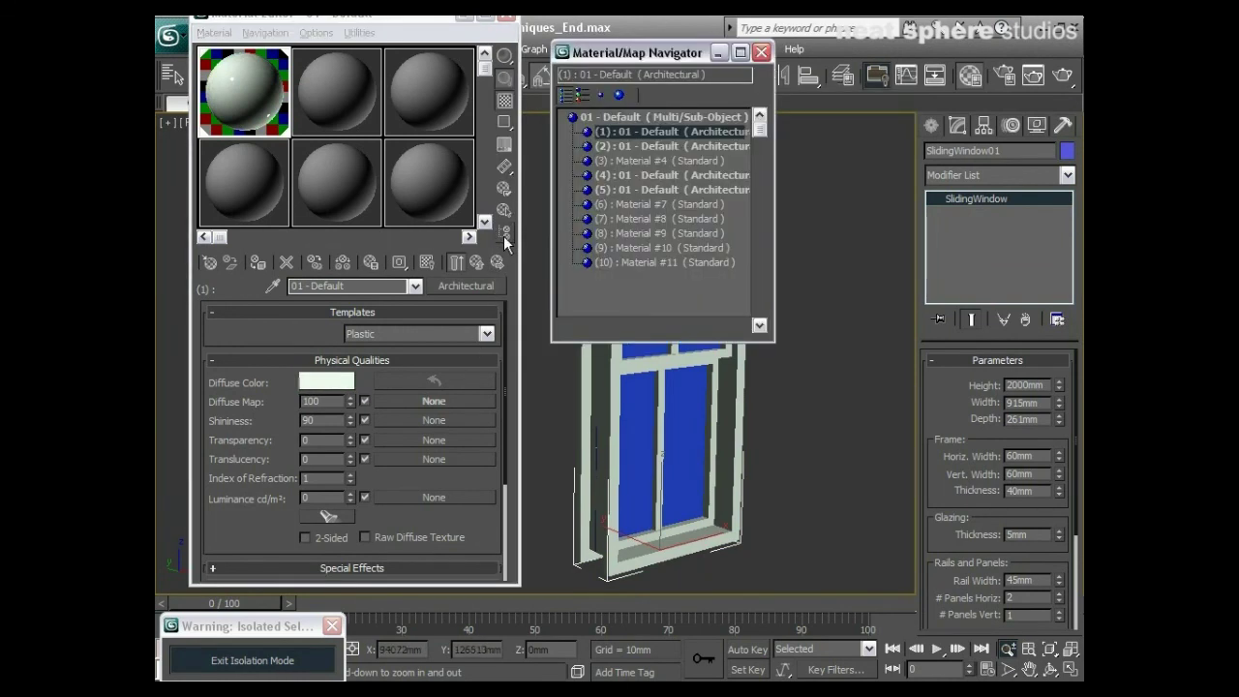
left_click(654, 161)
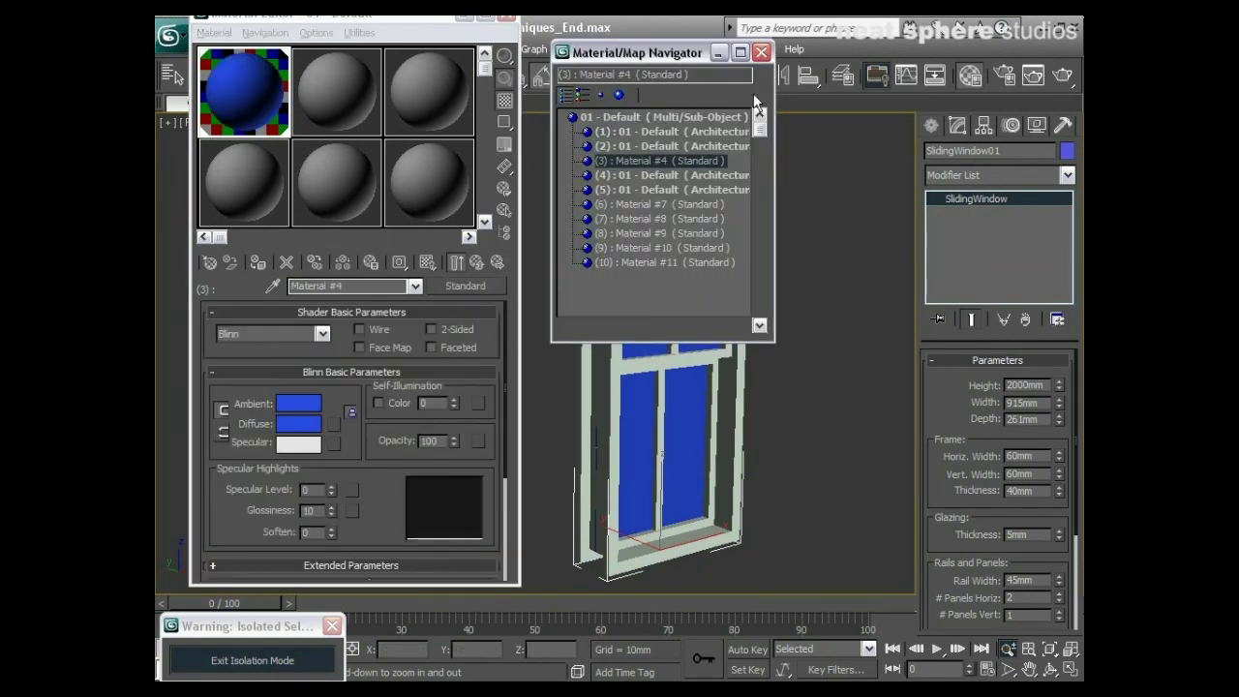
left_click(761, 51)
left_click(461, 286)
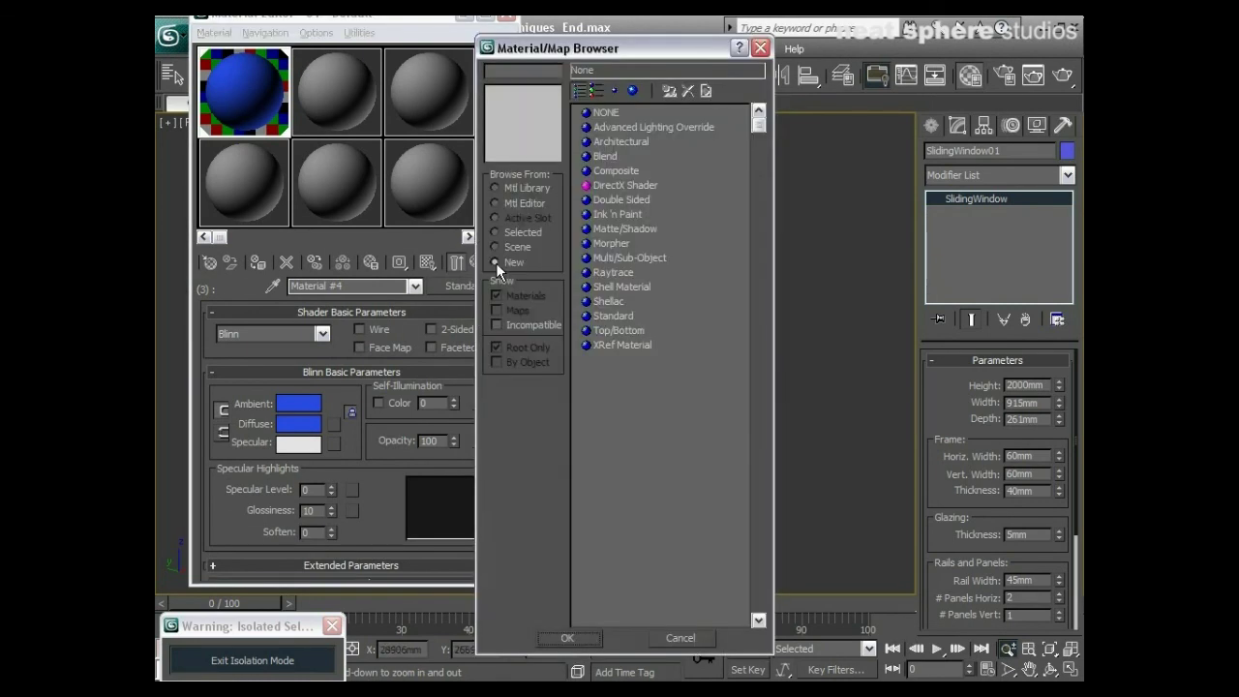
left_click(608, 140)
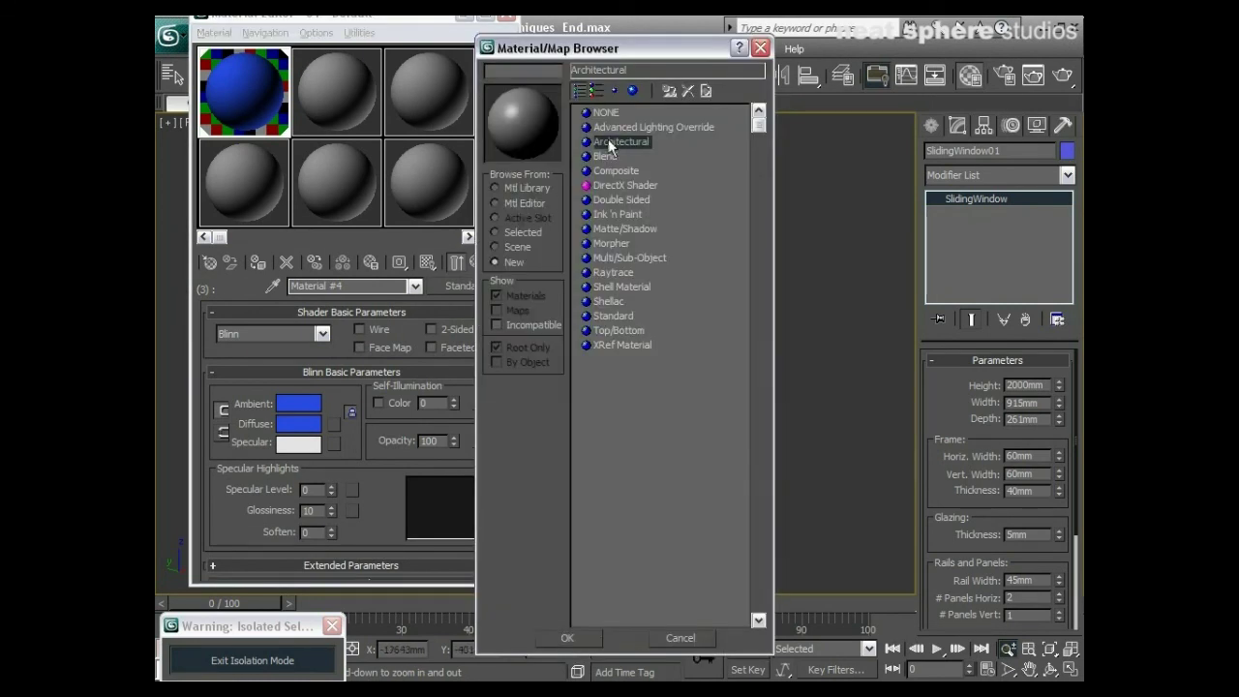
left_click(562, 637)
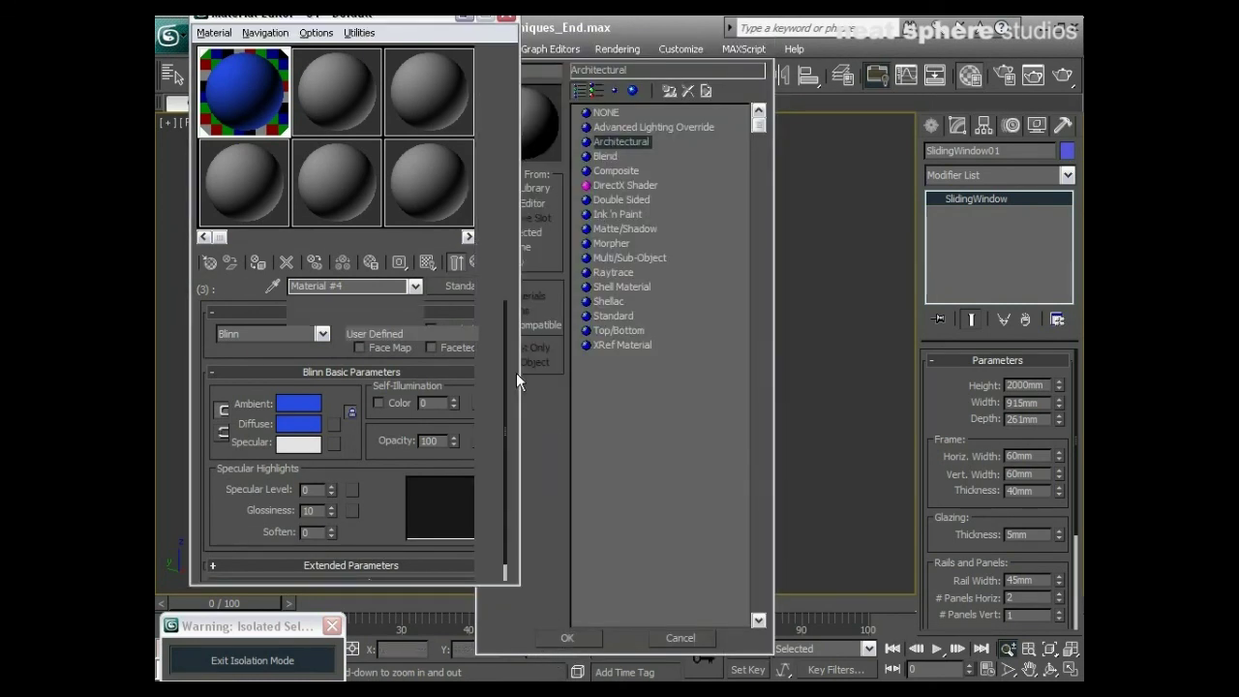
left_click(485, 333)
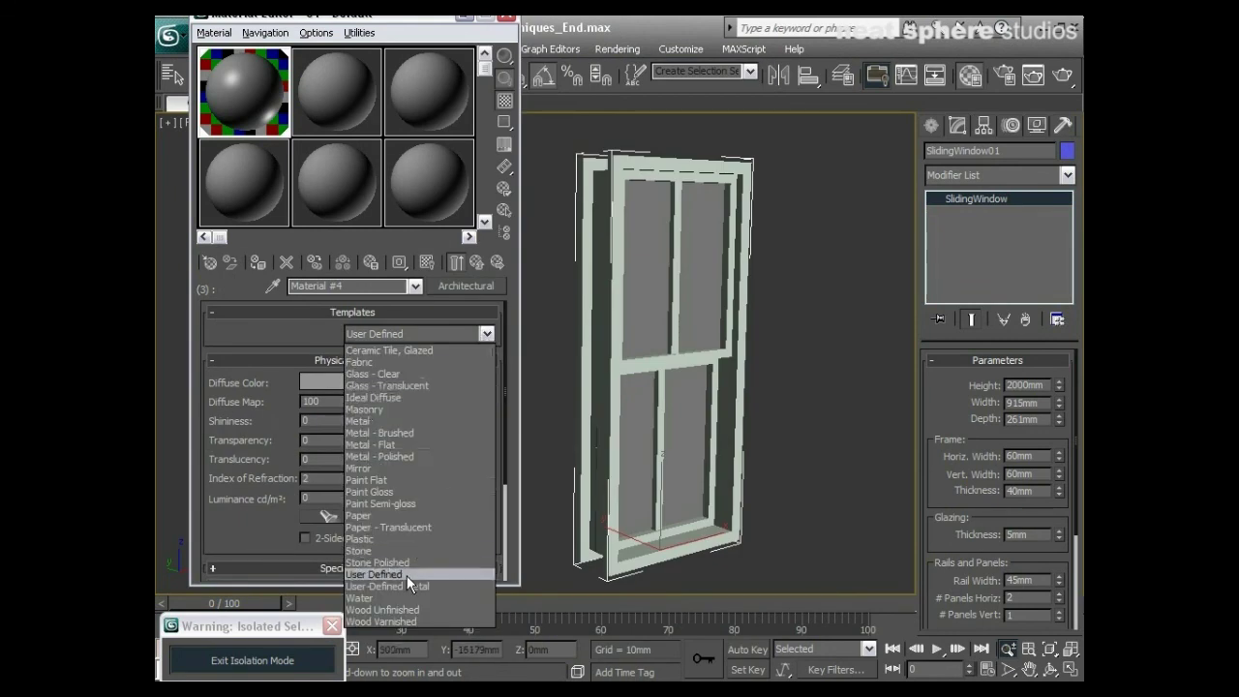
left_click(388, 374)
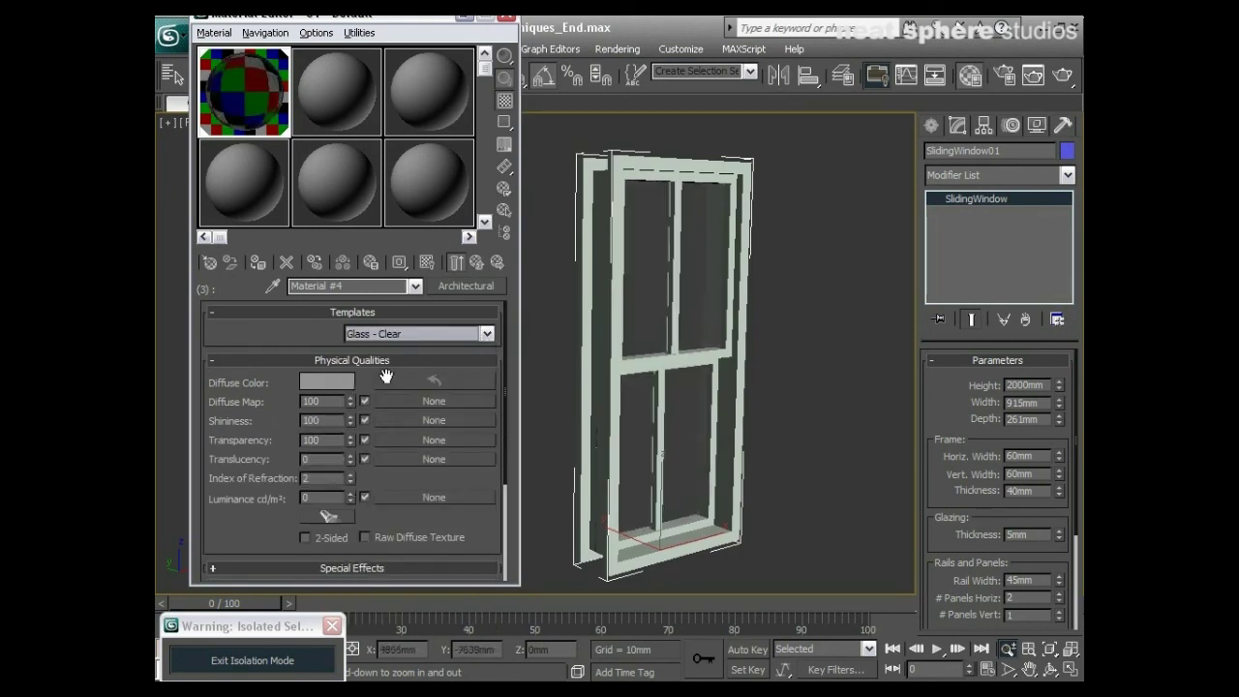
Step: Exit isolation mode and return from the glass sub-material to the parent Multi/Sub-Object material
middle_click_drag(705, 412, 725, 364, "alt")
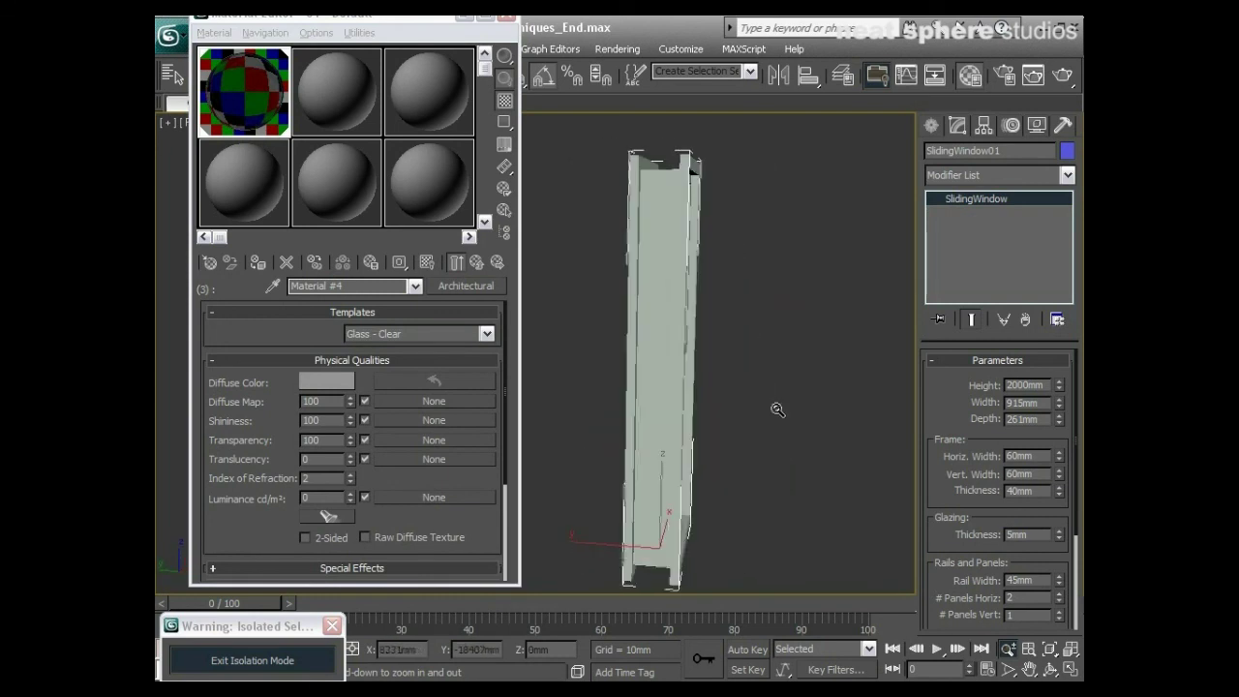
middle_click_drag(777, 409, 868, 433, "alt")
left_click(295, 660)
left_click_drag(552, 259, 226, 111)
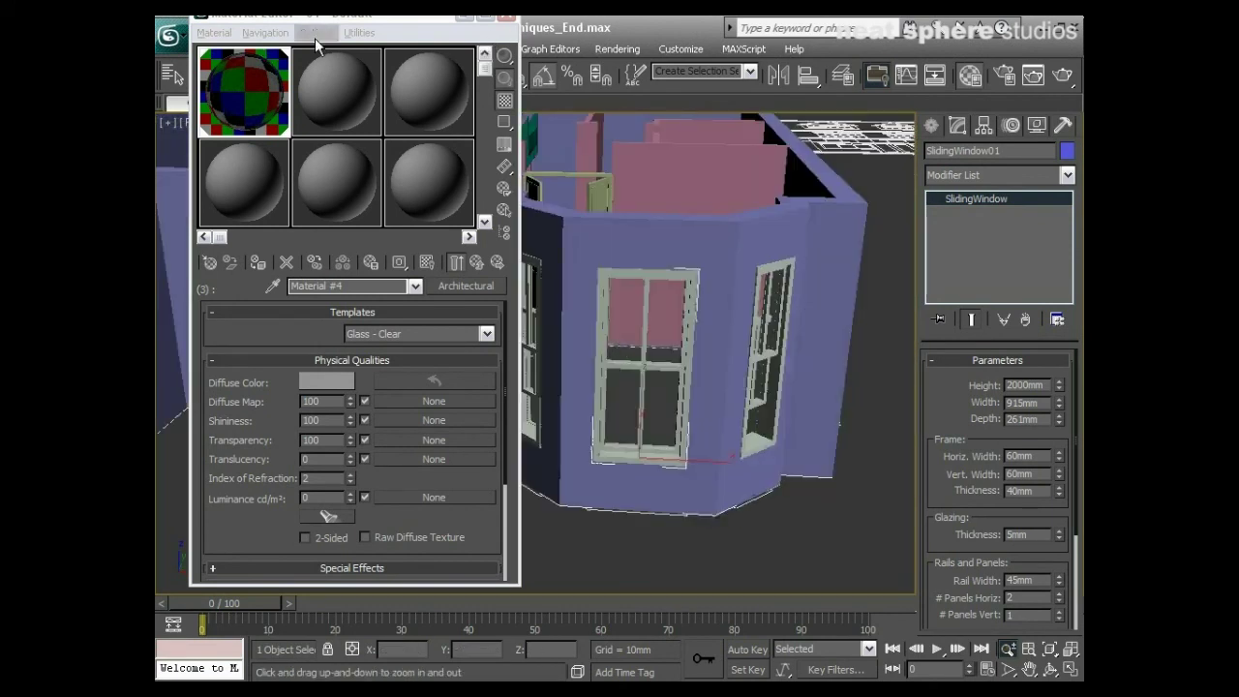
left_click(473, 264)
Step: Examine the bay's three sliding windows with their plastic frames and clear glazing from several angles
left_click_drag(426, 30, 322, 48)
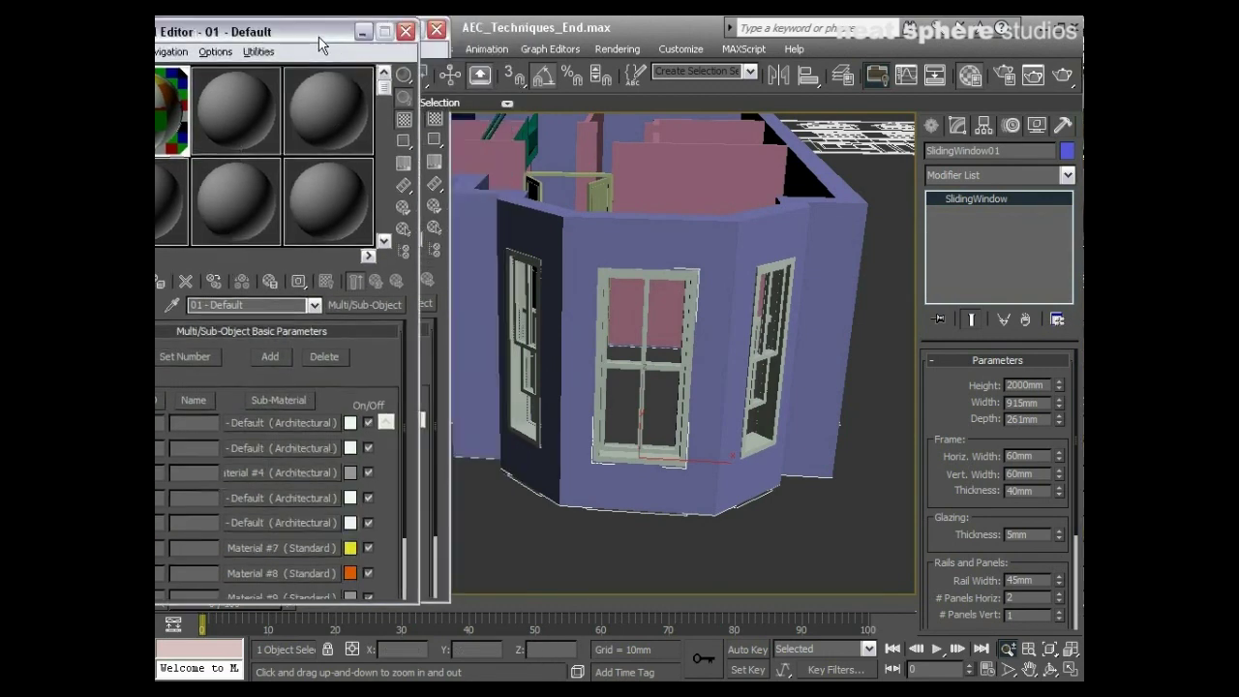
left_click_drag(726, 397, 749, 436)
middle_click_drag(749, 435, 520, 420, "alt")
left_click_drag(639, 439, 749, 438)
left_click_drag(736, 275, 697, 450)
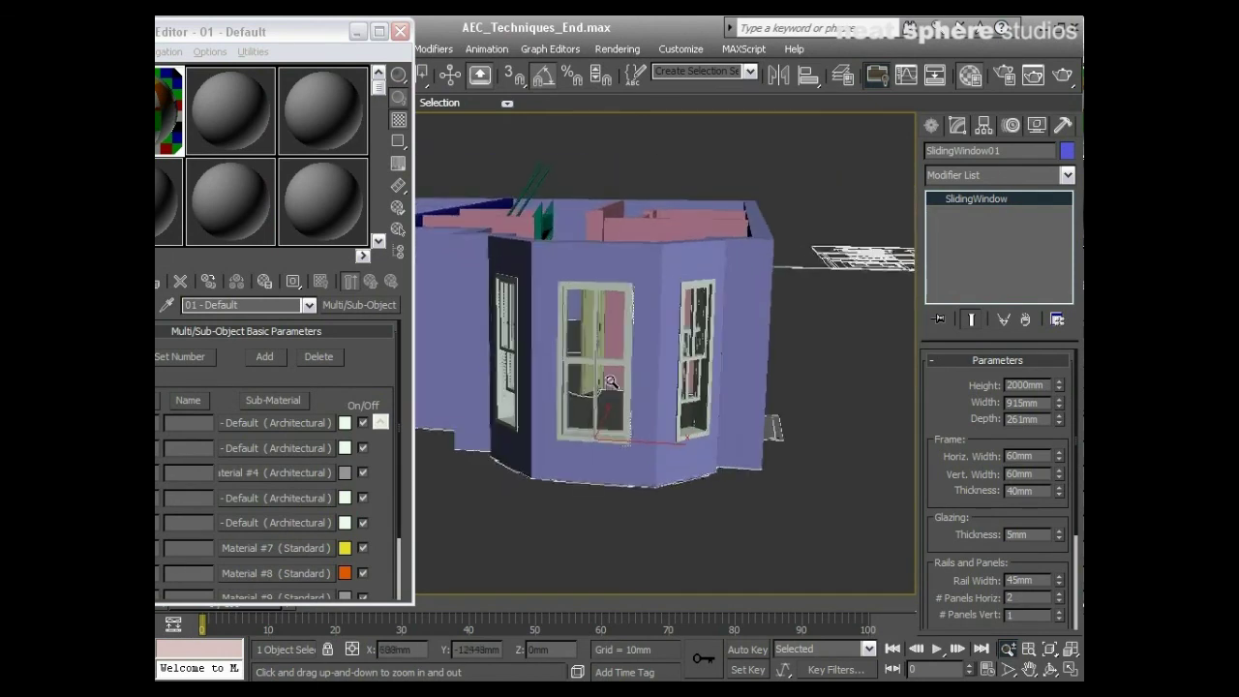
left_click_drag(652, 397, 511, 381)
middle_click_drag(511, 382, 501, 380, "alt")
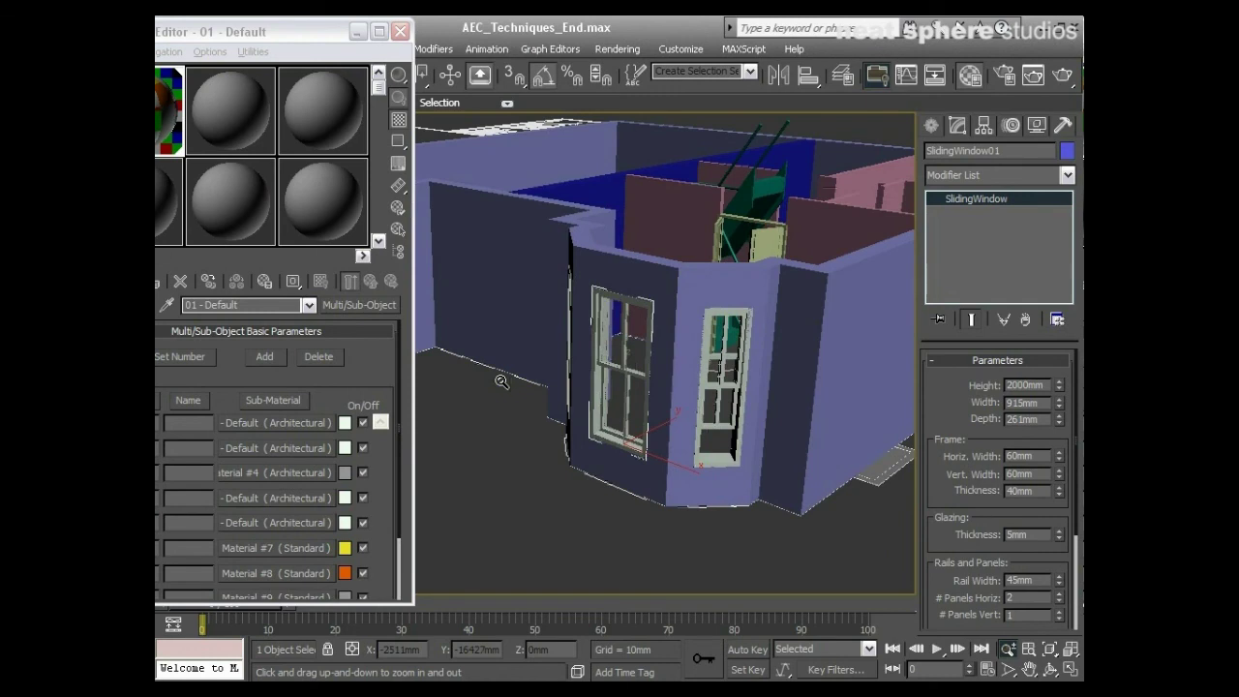